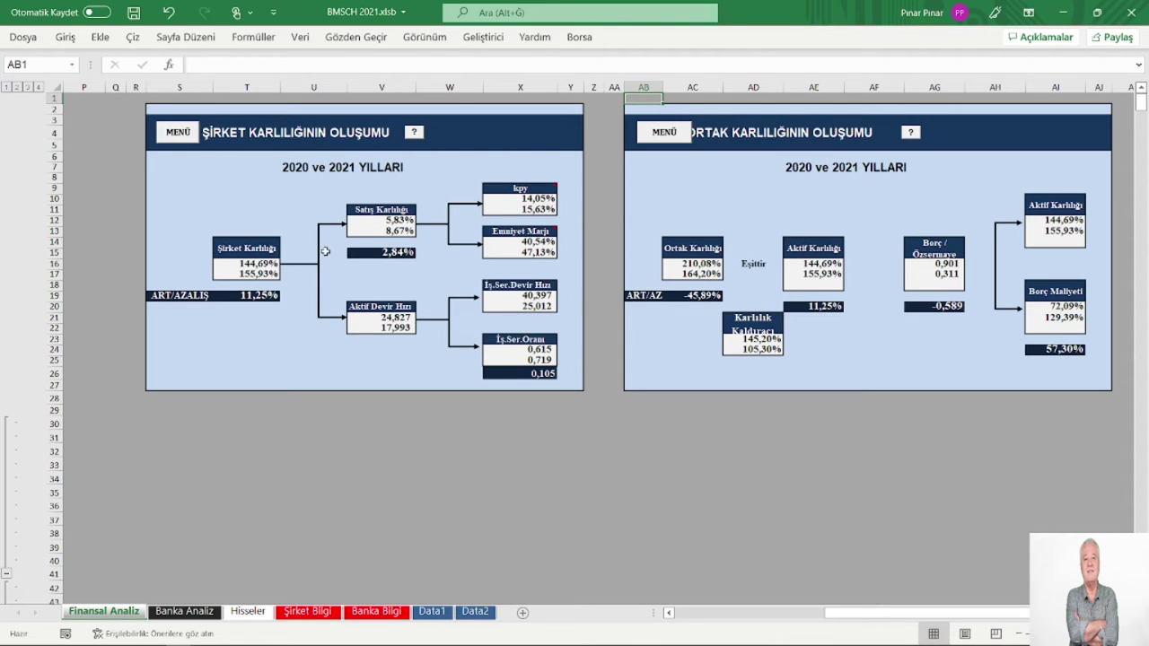
Step: Open the BORÇLAR table from the main menu, compare the 2020 and 2021 debt items down to TOPLAM PASİFLER, and return to the menu
click(187, 138)
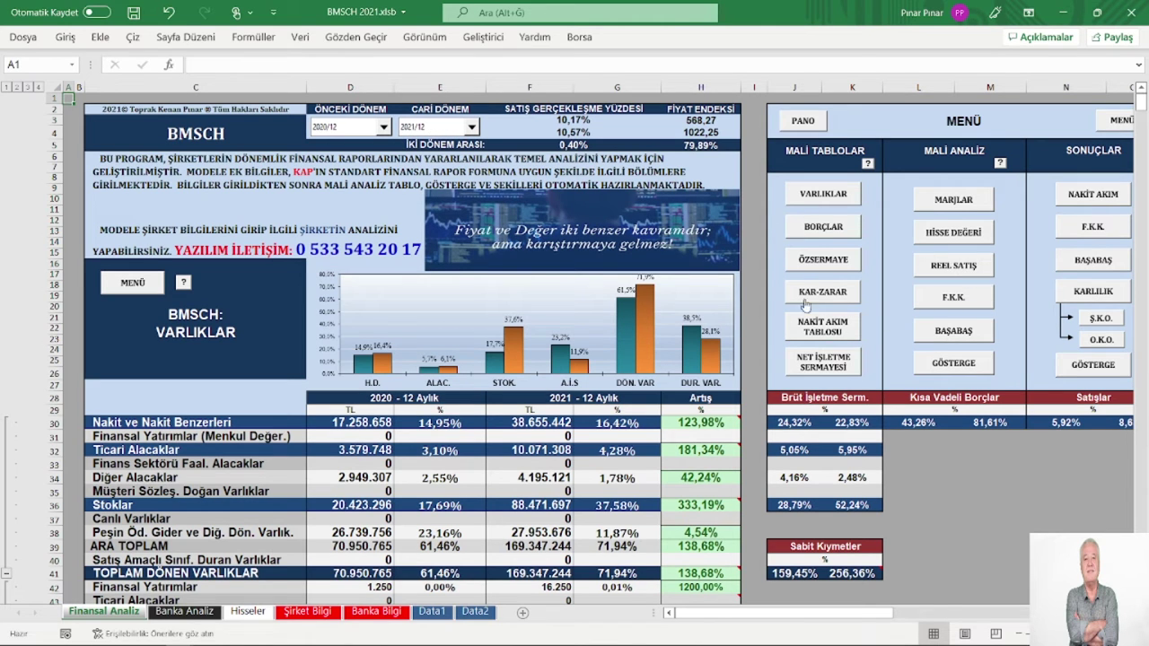
click(823, 227)
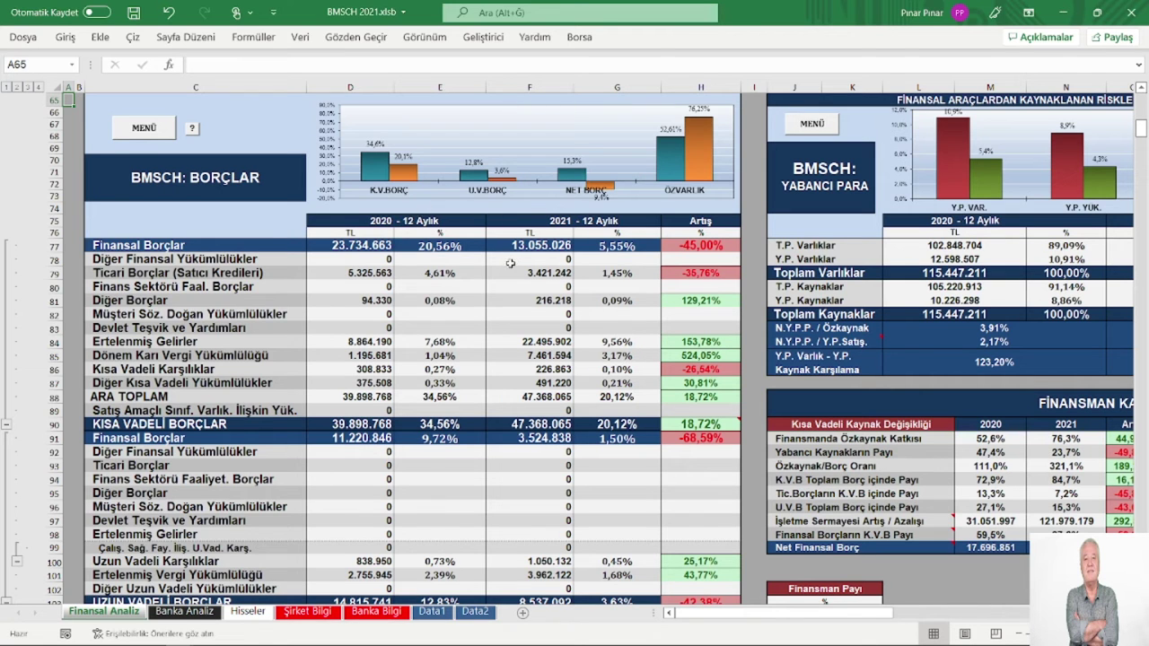
scroll(508, 274, down, 1)
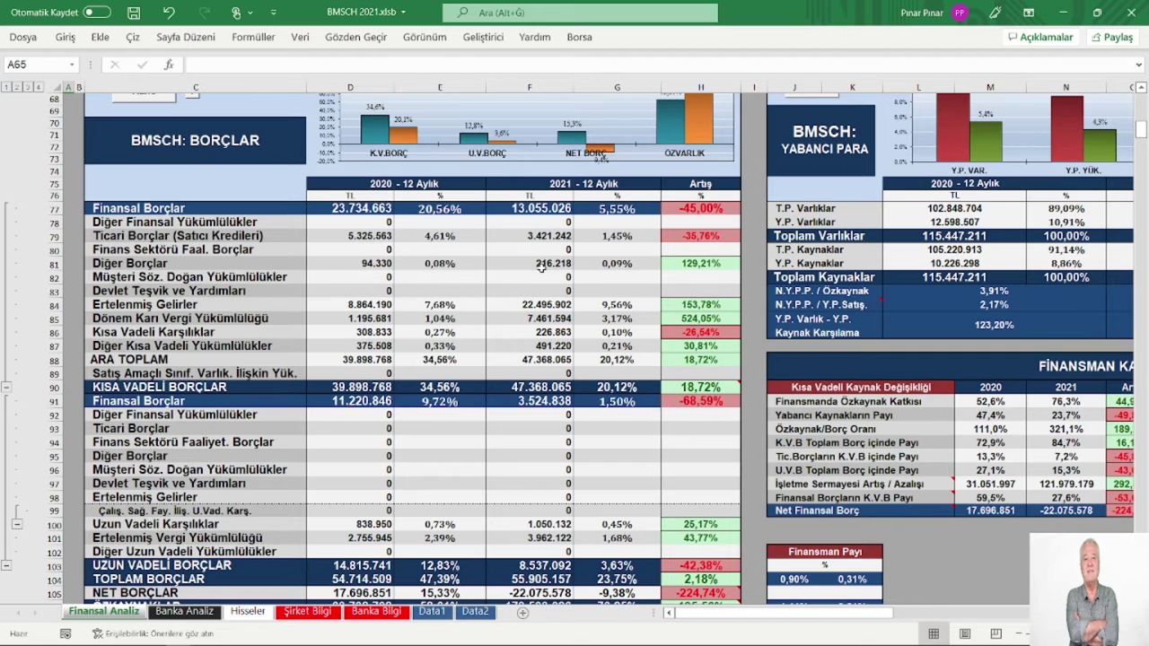
scroll(630, 315, down, 3)
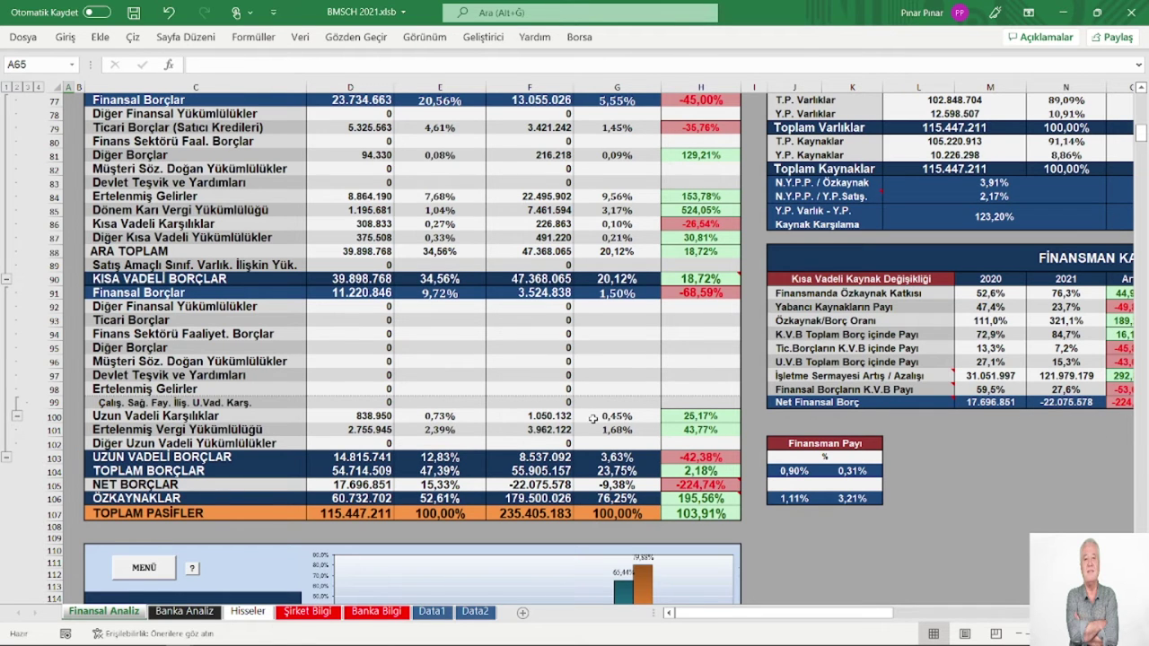
scroll(532, 417, up, 5)
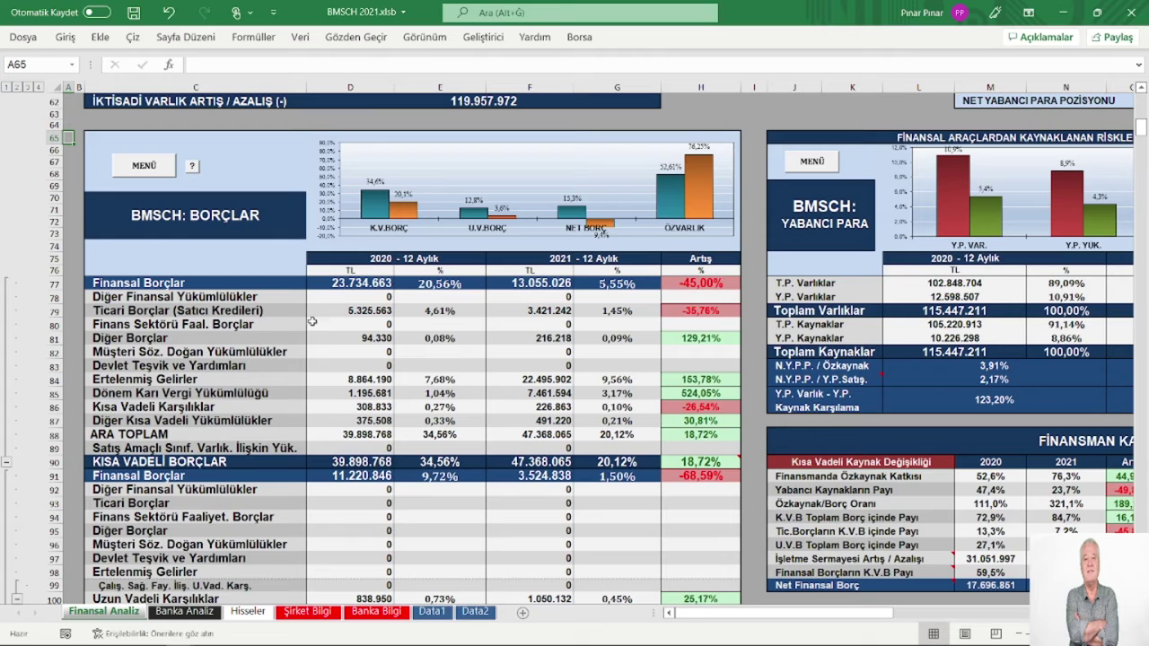
scroll(591, 373, up, 1)
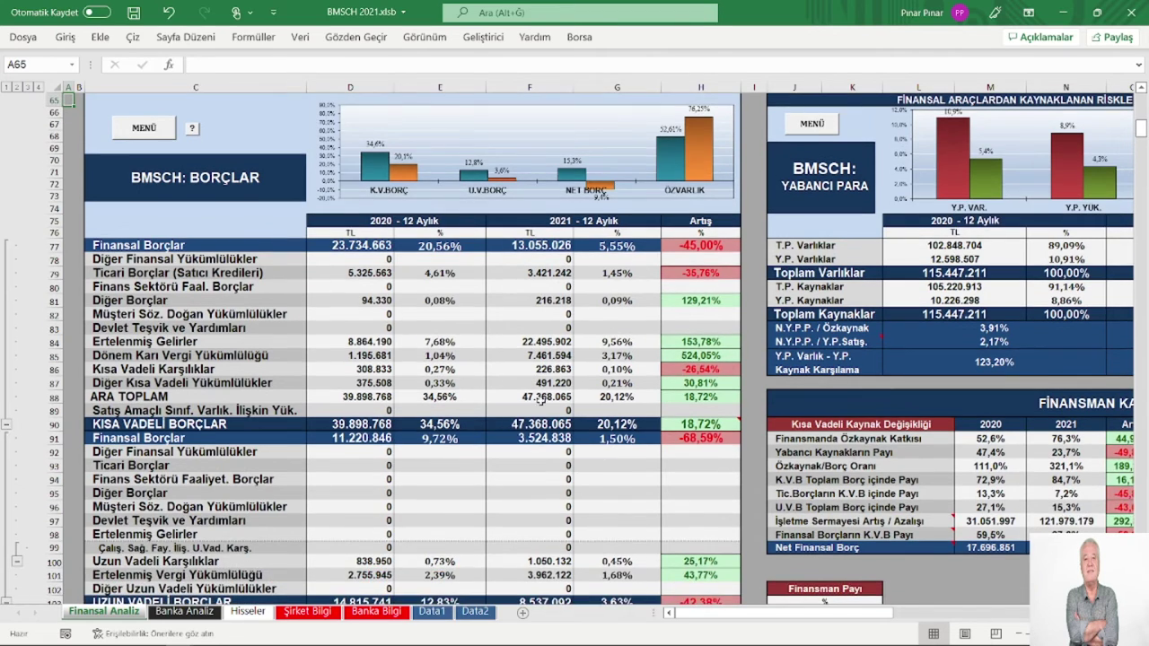
scroll(540, 401, up, 1)
click(158, 258)
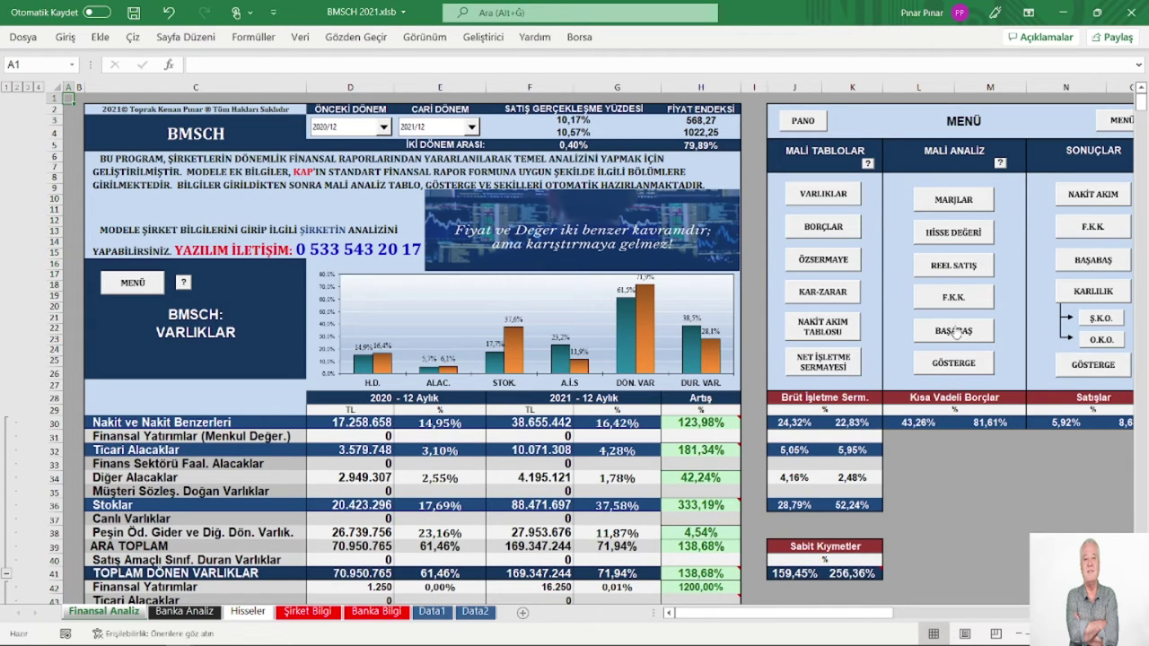
Step: Open the REEL SATIŞ analysis and examine real sales plus the export and import percentages for 2020 and 2021
click(948, 274)
scroll(599, 367, down, 2)
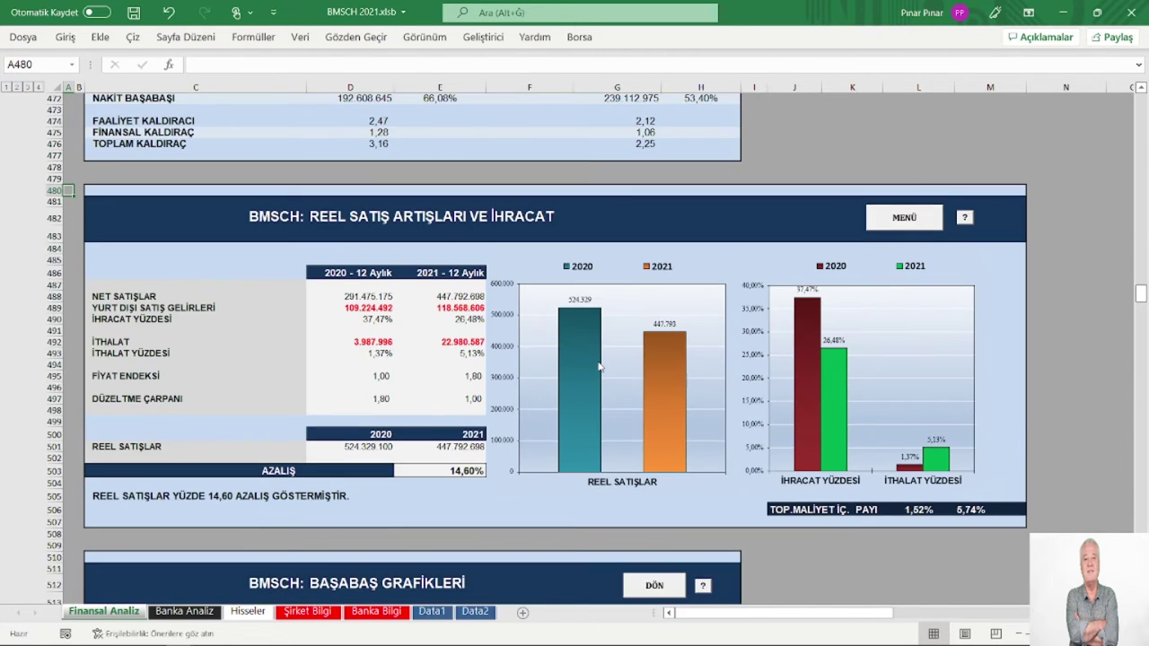
scroll(599, 367, down, 6)
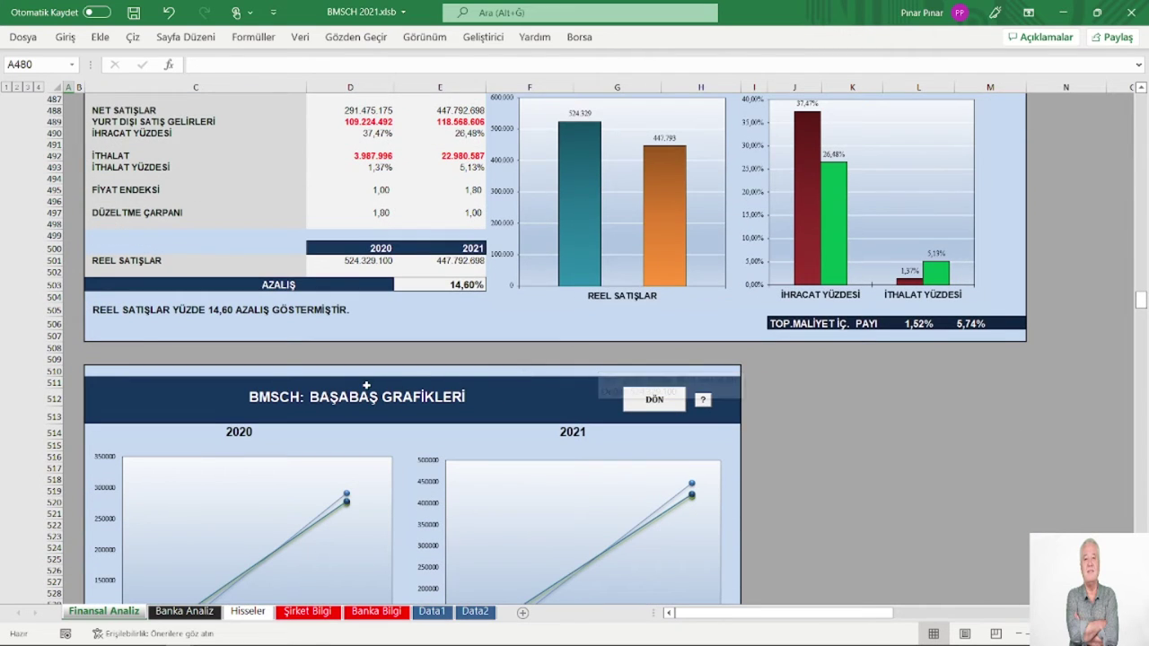
scroll(326, 392, up, 2)
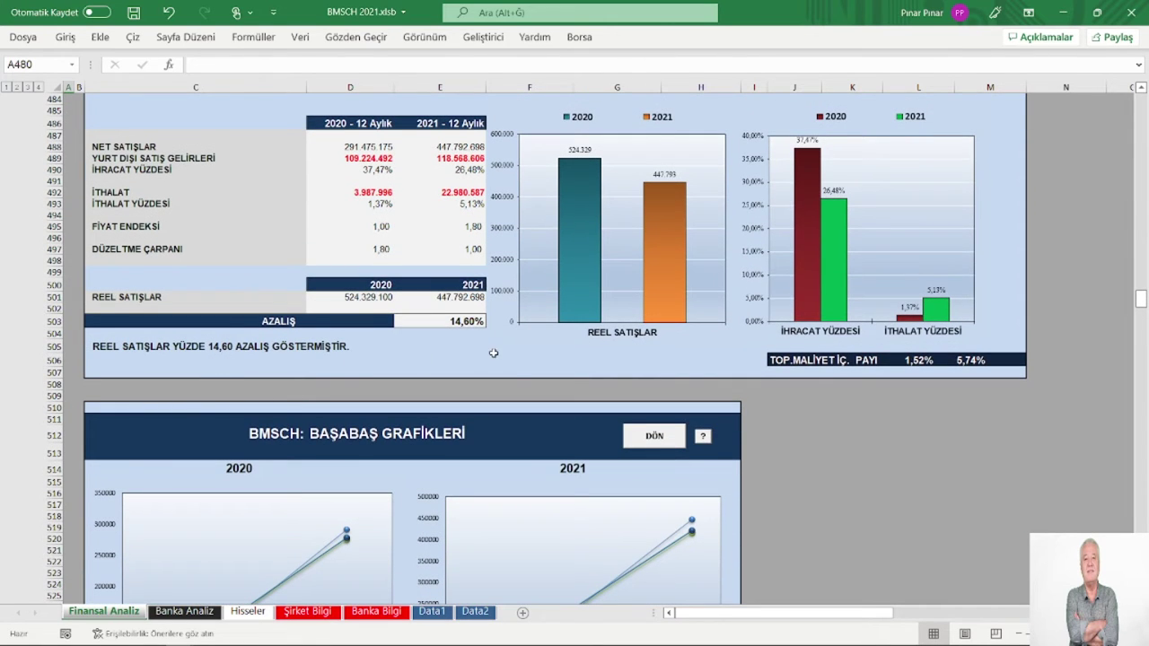
scroll(493, 356, up, 1)
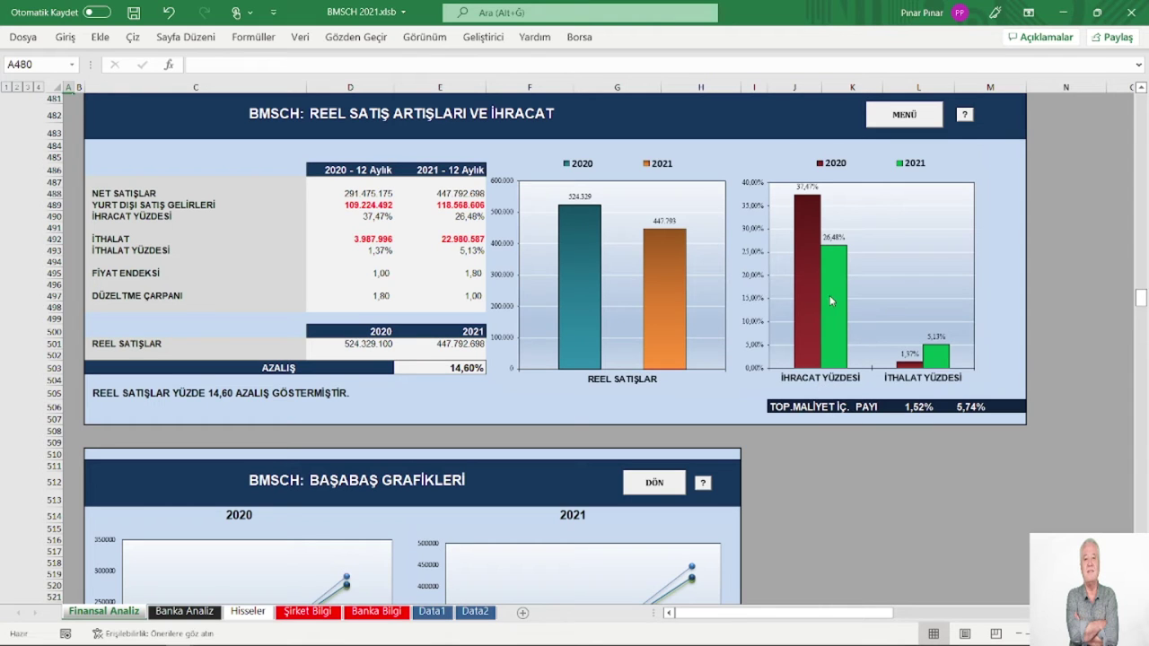
mouse_move(831, 291)
mouse_move(934, 361)
scroll(924, 363, down, 3)
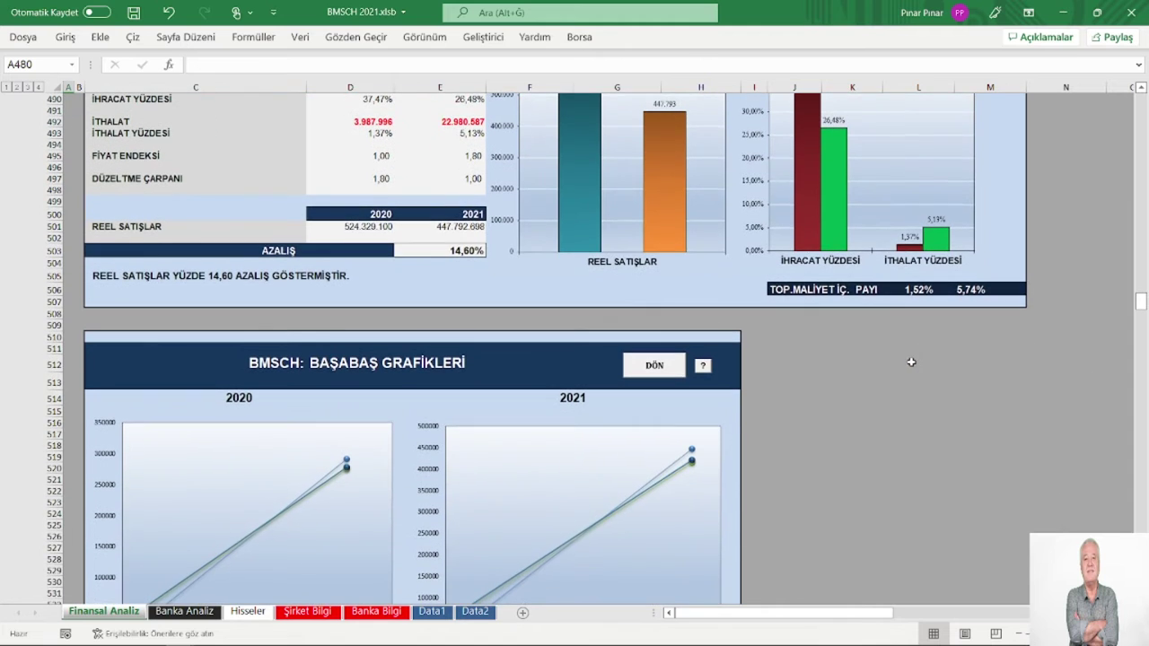
scroll(908, 363, up, 2)
scroll(898, 366, up, 1)
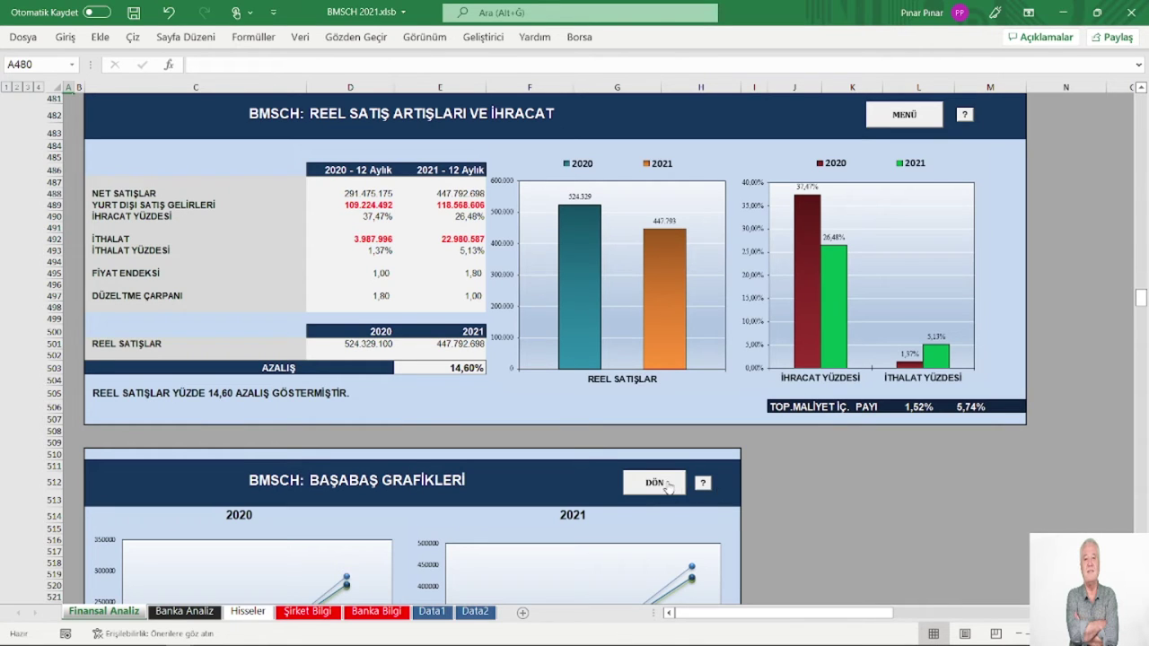
Step: View the BAŞABAŞ GRAFİKLERİ charts for 2020 and 2021 and return to the main menu
scroll(793, 467, down, 5)
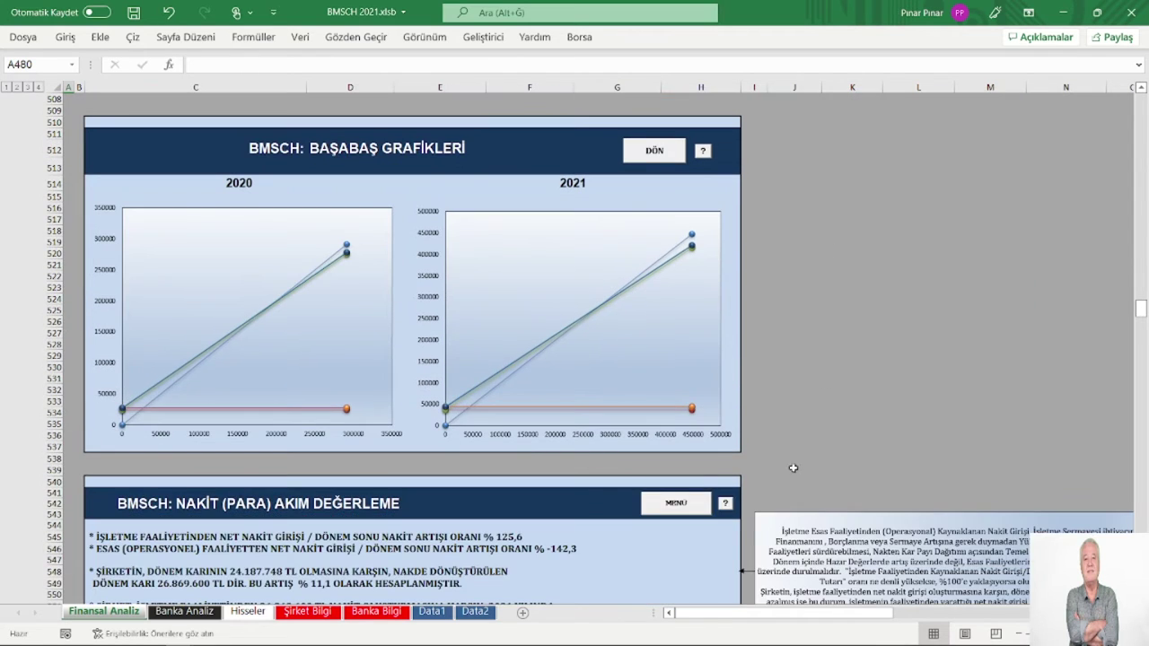
scroll(781, 467, up, 3)
click(654, 303)
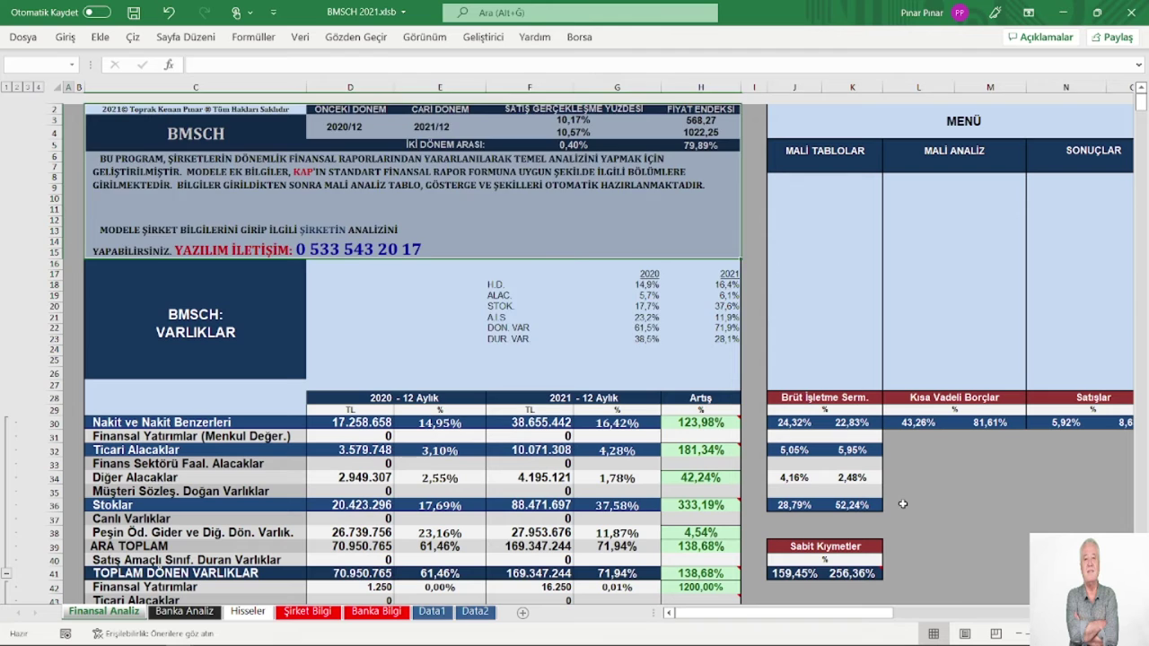
click(903, 500)
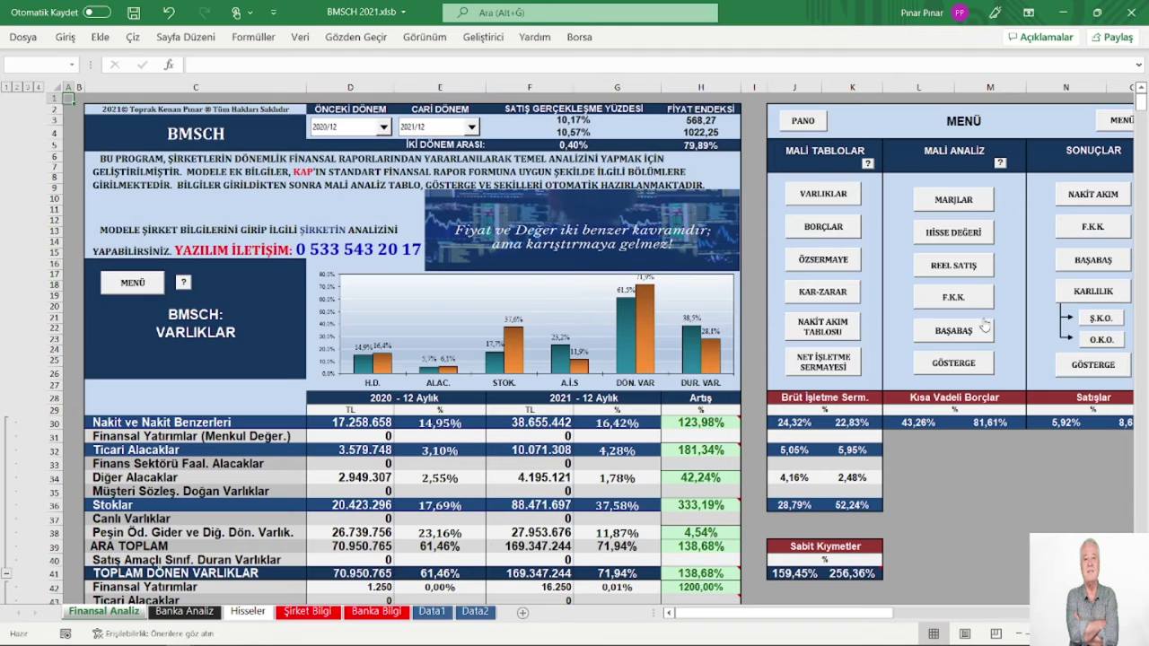
Step: Open the HİSSE DEĞERİ analysis and examine the estimated fair share price against the closing price
click(953, 235)
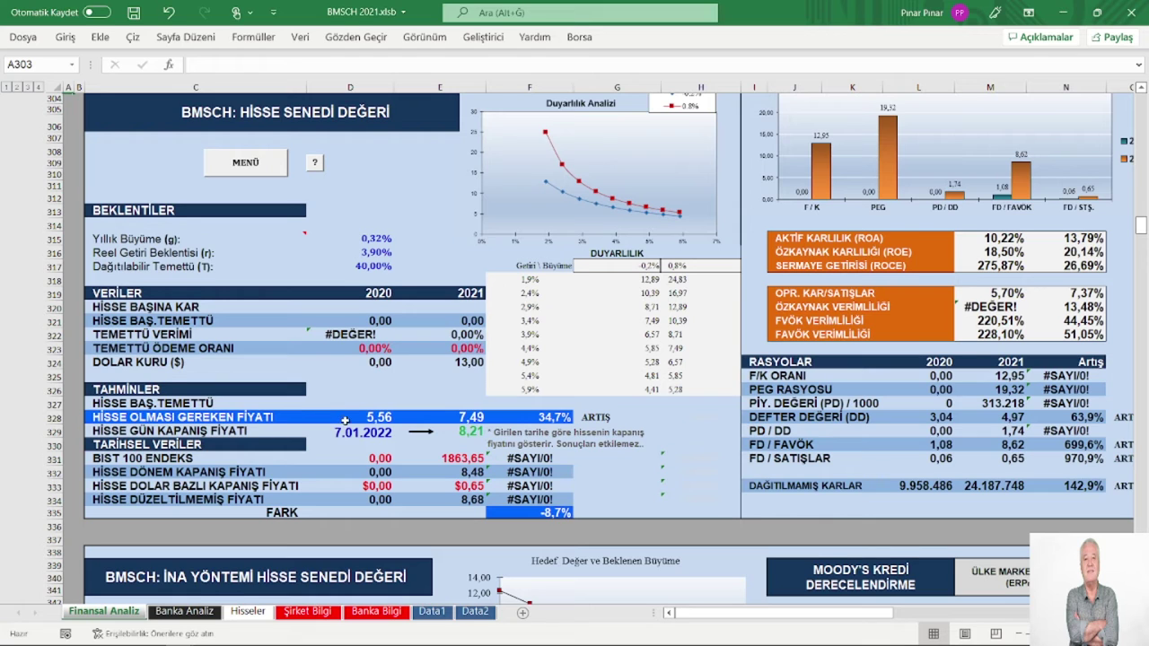
scroll(350, 420, down, 2)
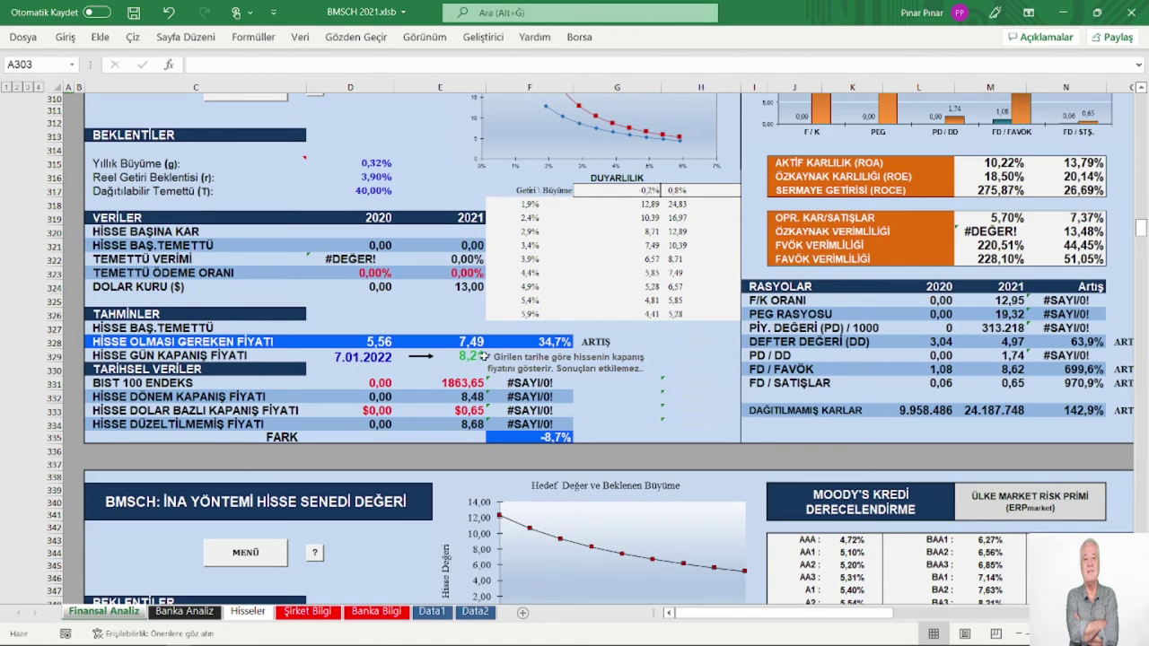
scroll(484, 355, down, 1)
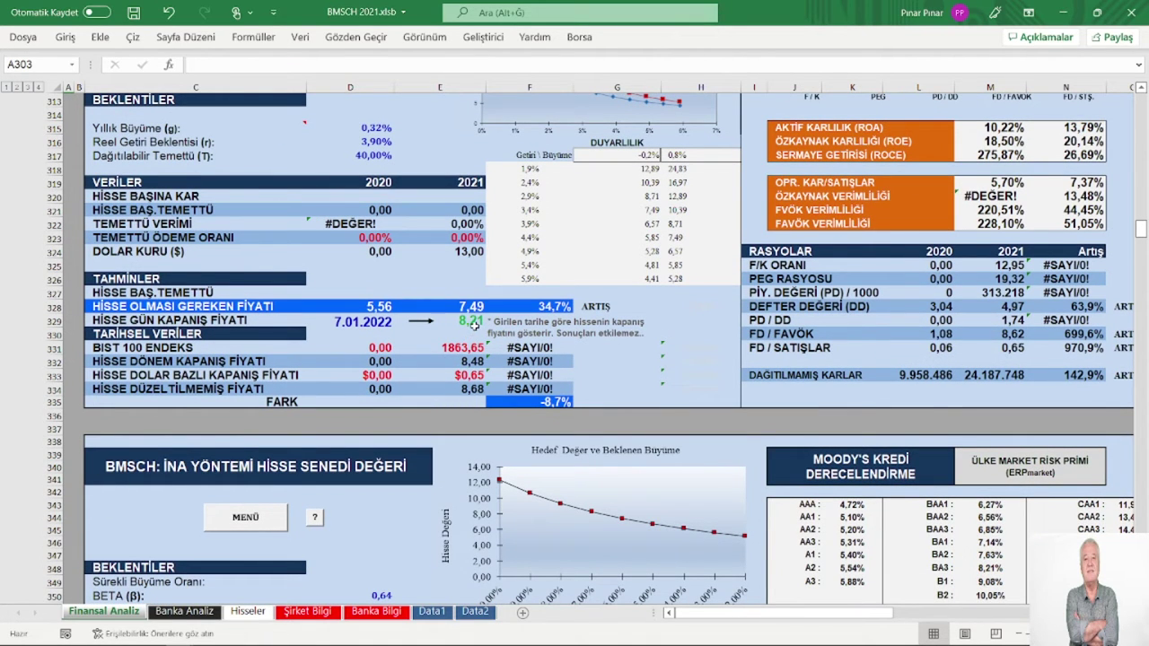
Step: Review the İNA YÖNTEMİ HİSSE SENEDİ DEĞERİ section down to its fair share price and return to the main menu
scroll(474, 325, down, 8)
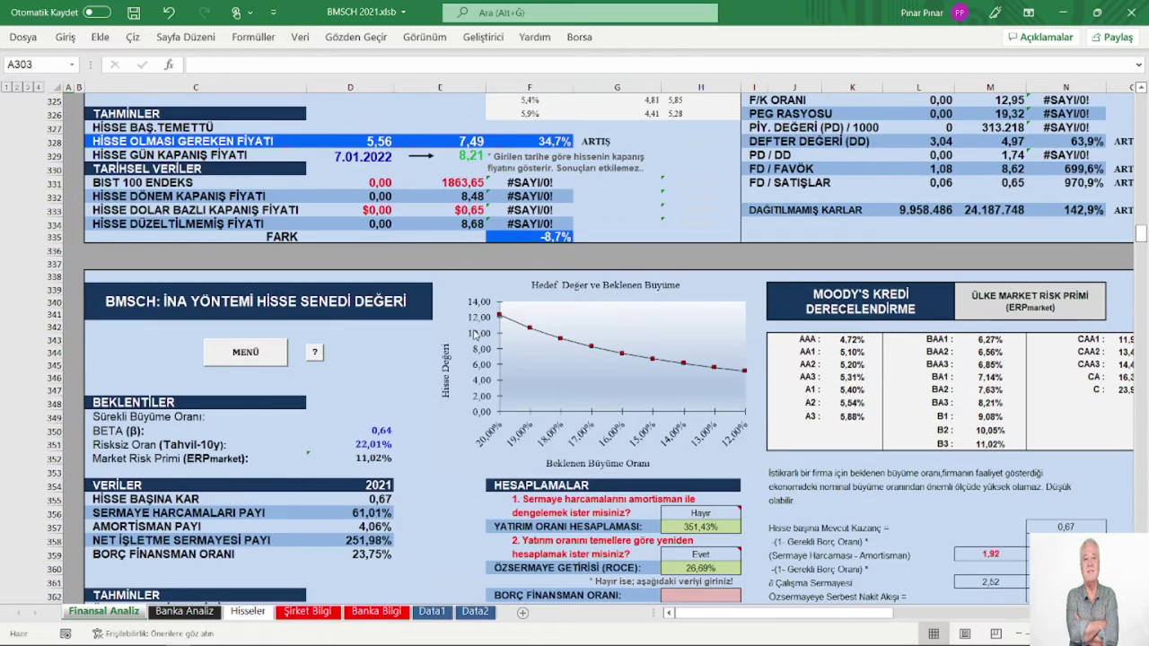
scroll(468, 334, down, 1)
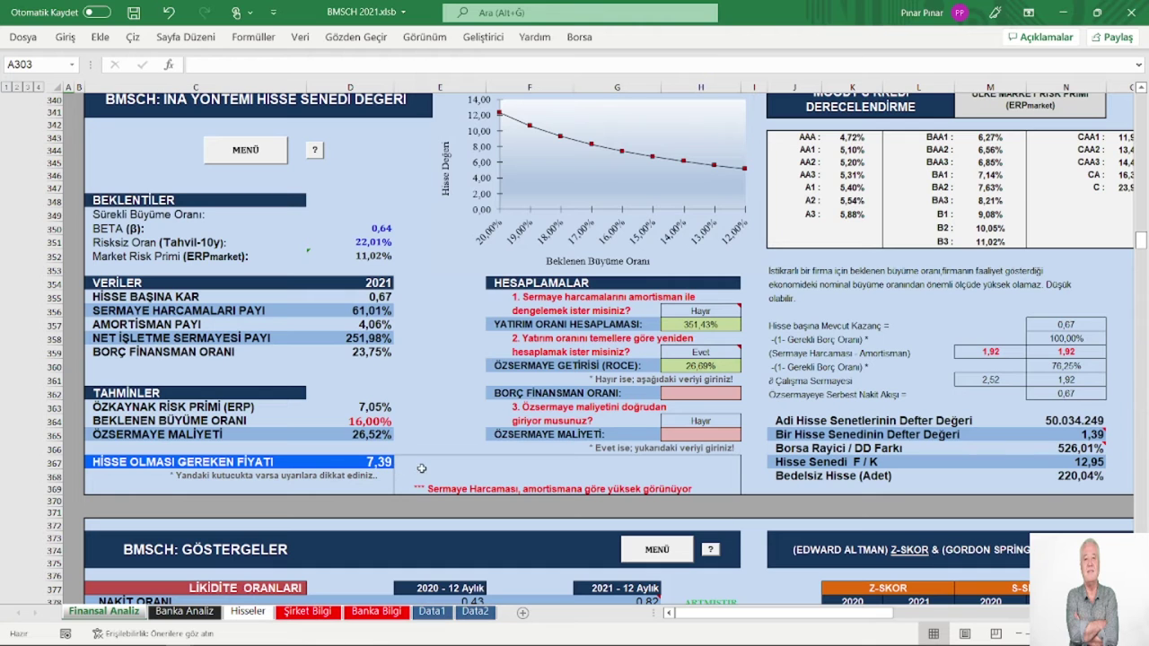
scroll(395, 440, up, 2)
click(244, 229)
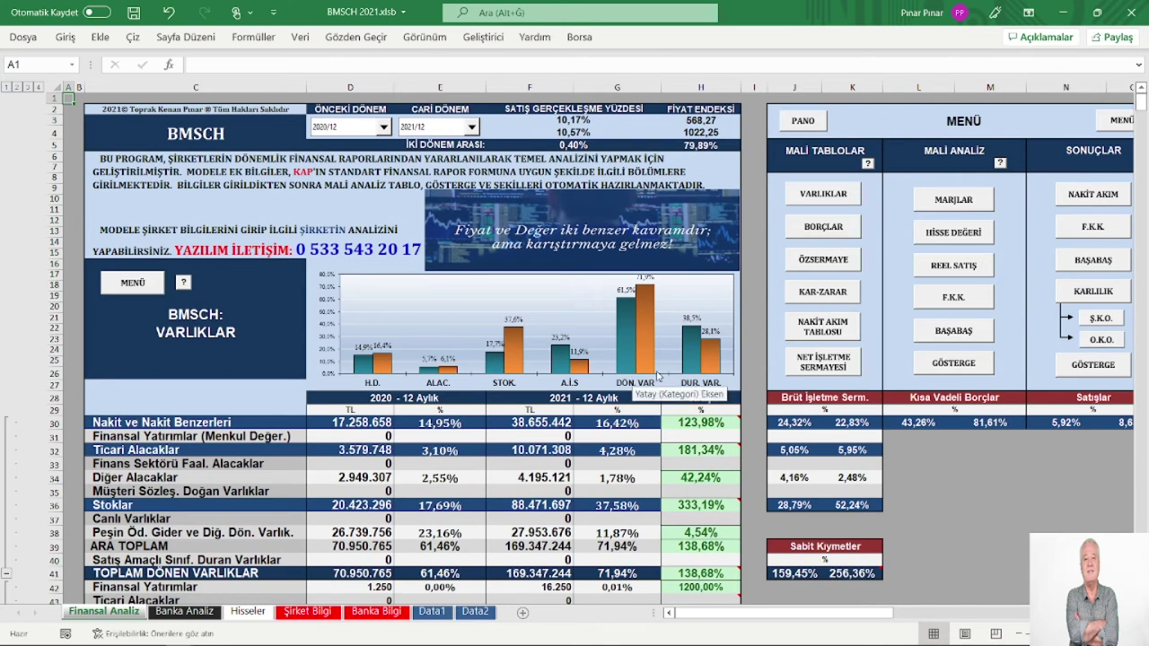
Step: Switch to the BMSCH 2022 VİDEO.xlsb workbook
mouse_move(226, 634)
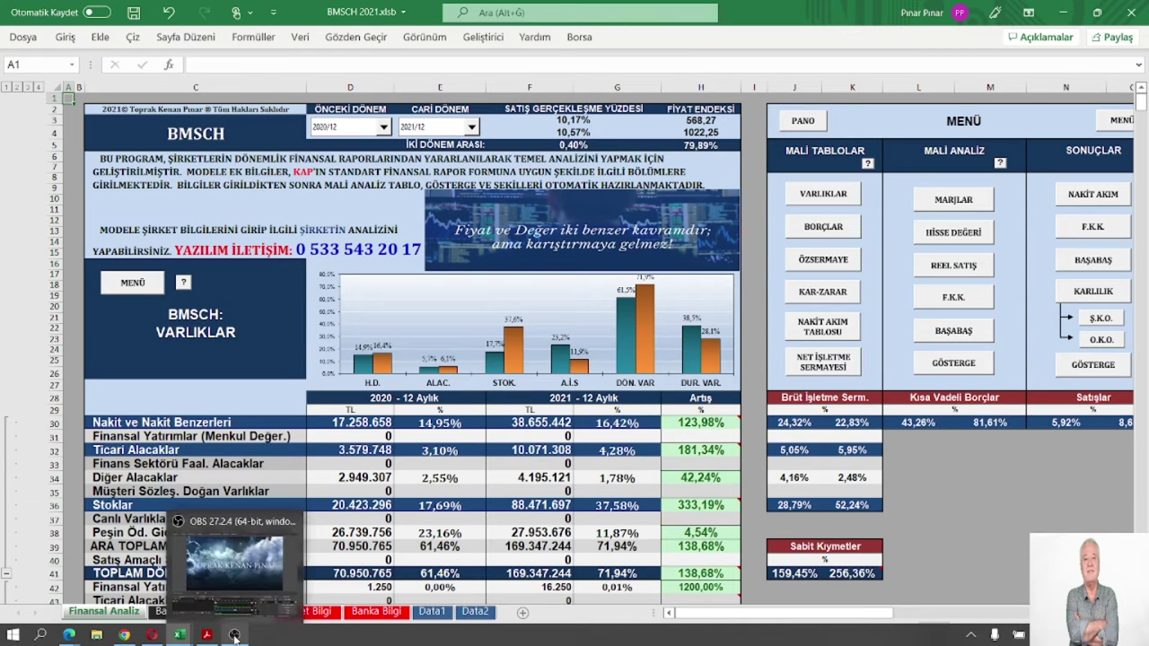
mouse_move(180, 635)
click(216, 588)
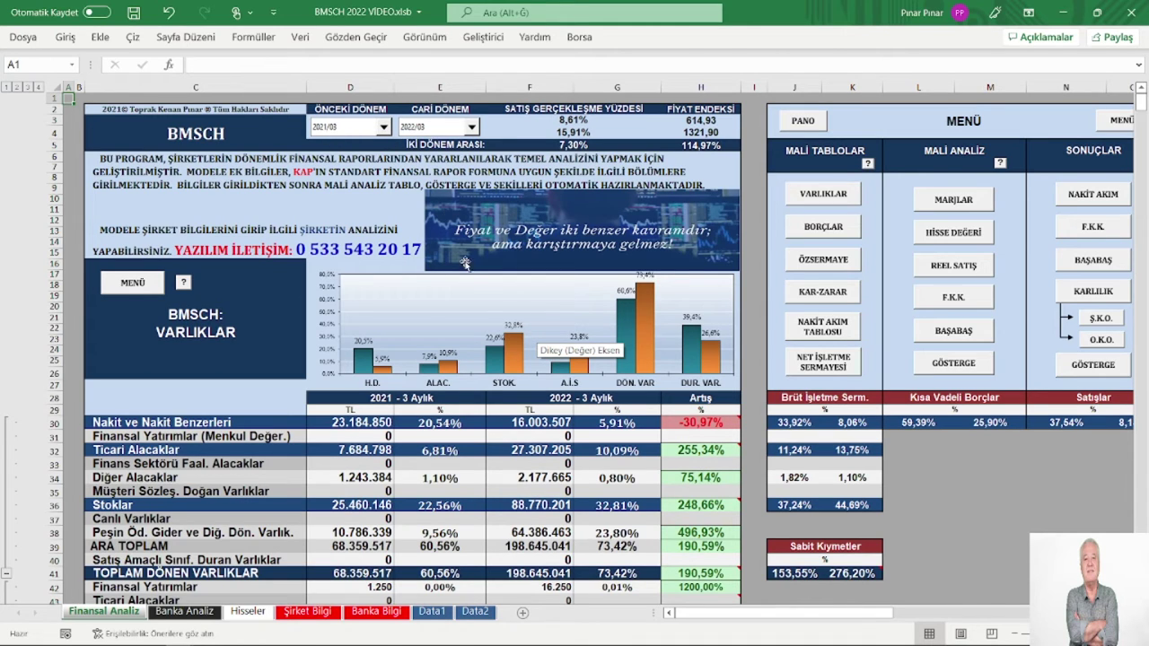
Step: Examine the VARLIKLAR table for the first three months of 2021 and 2022, comparing current assets, fixed assets and total assets
mouse_move(502, 359)
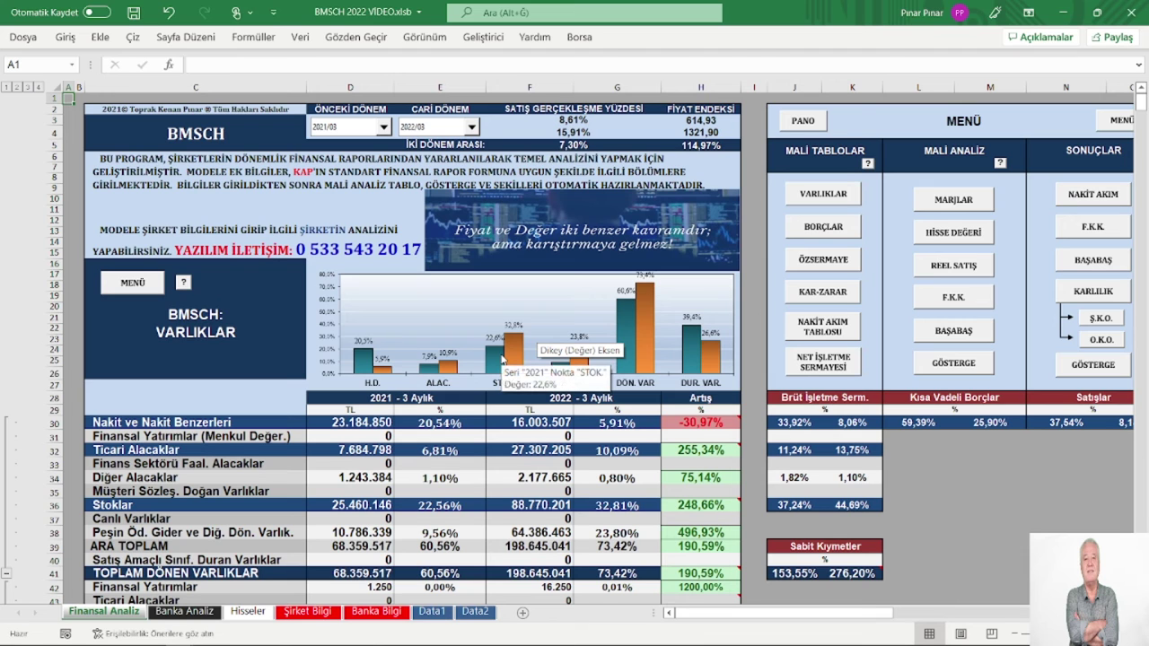
scroll(503, 359, down, 4)
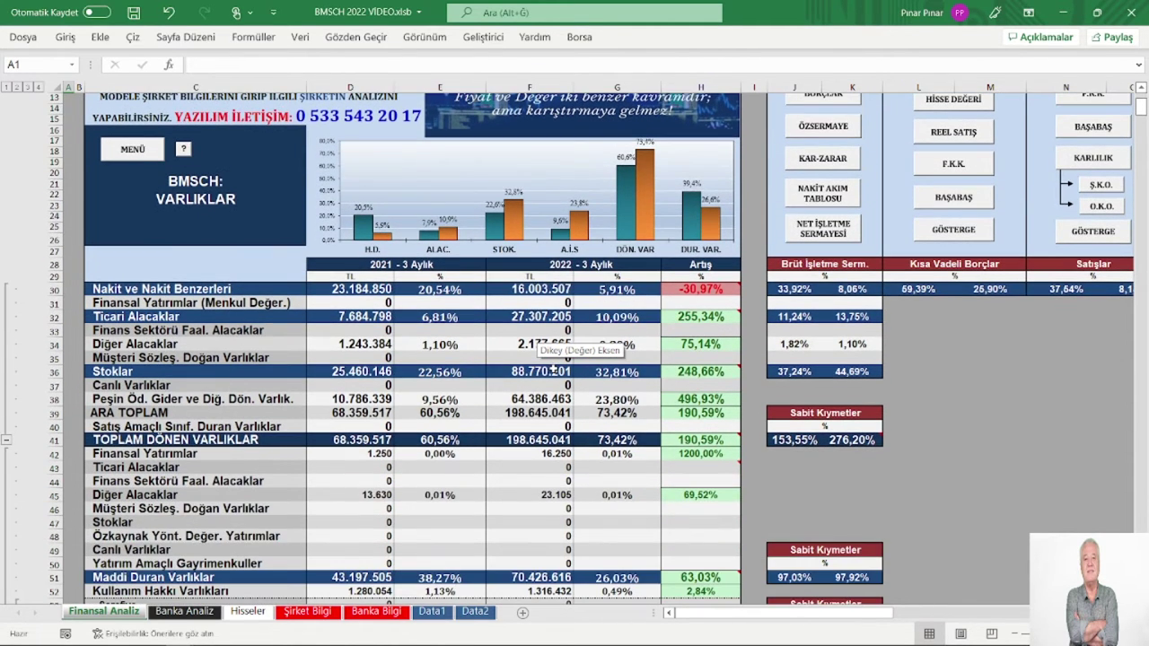
scroll(554, 369, down, 1)
scroll(554, 368, down, 1)
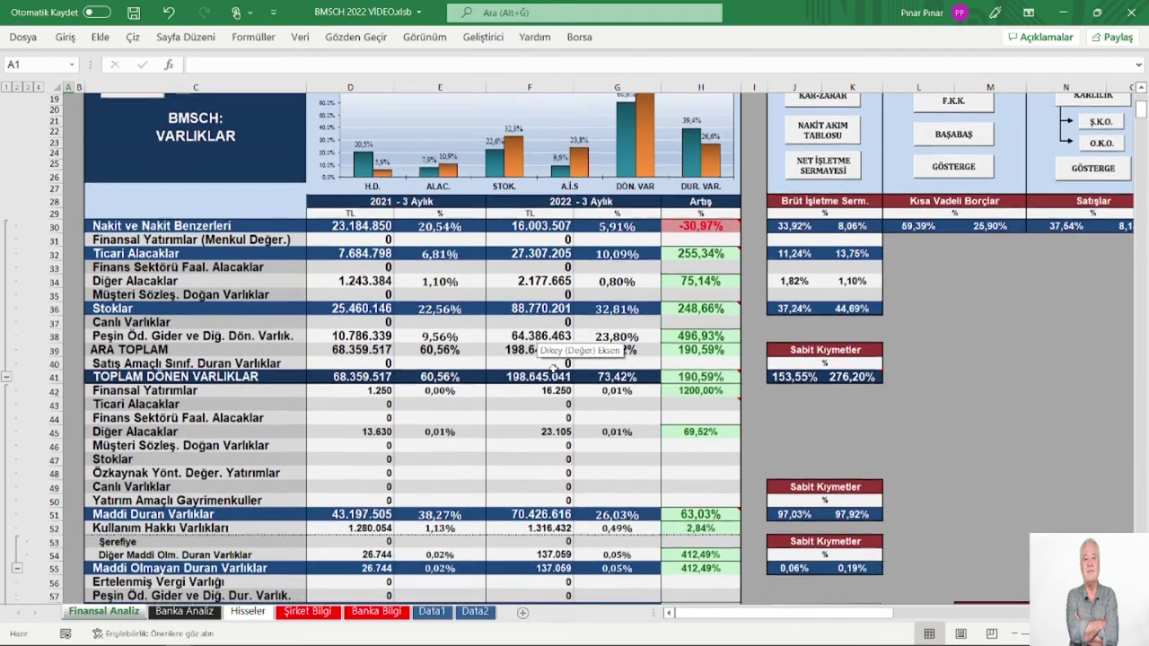
scroll(501, 371, down, 1)
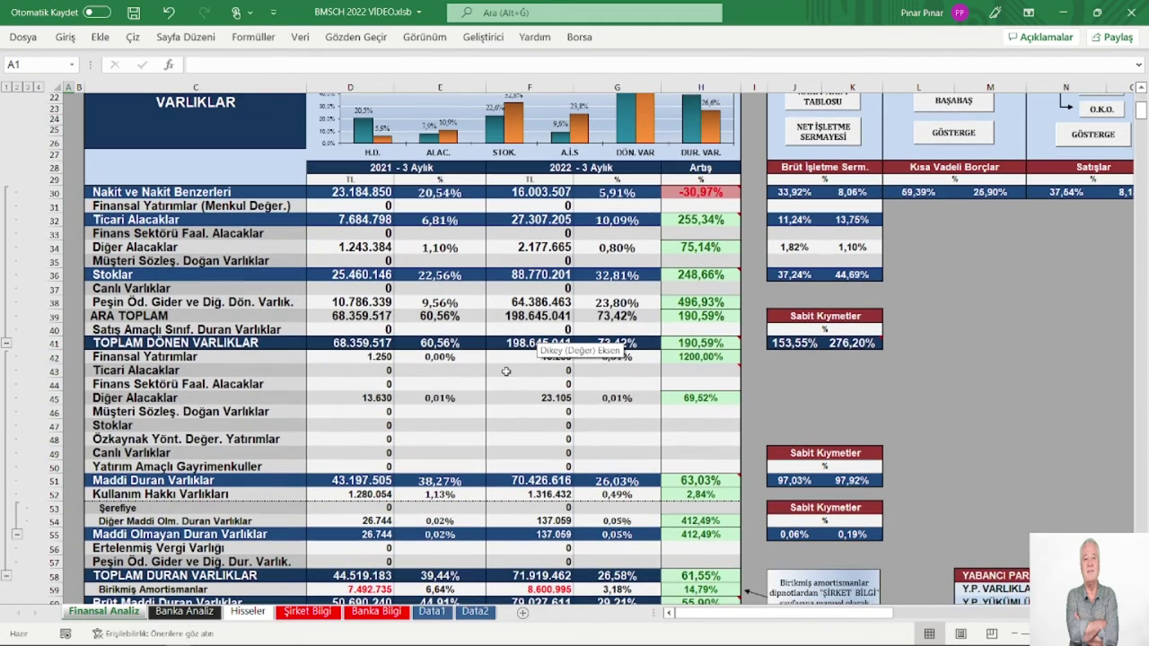
scroll(501, 371, down, 1)
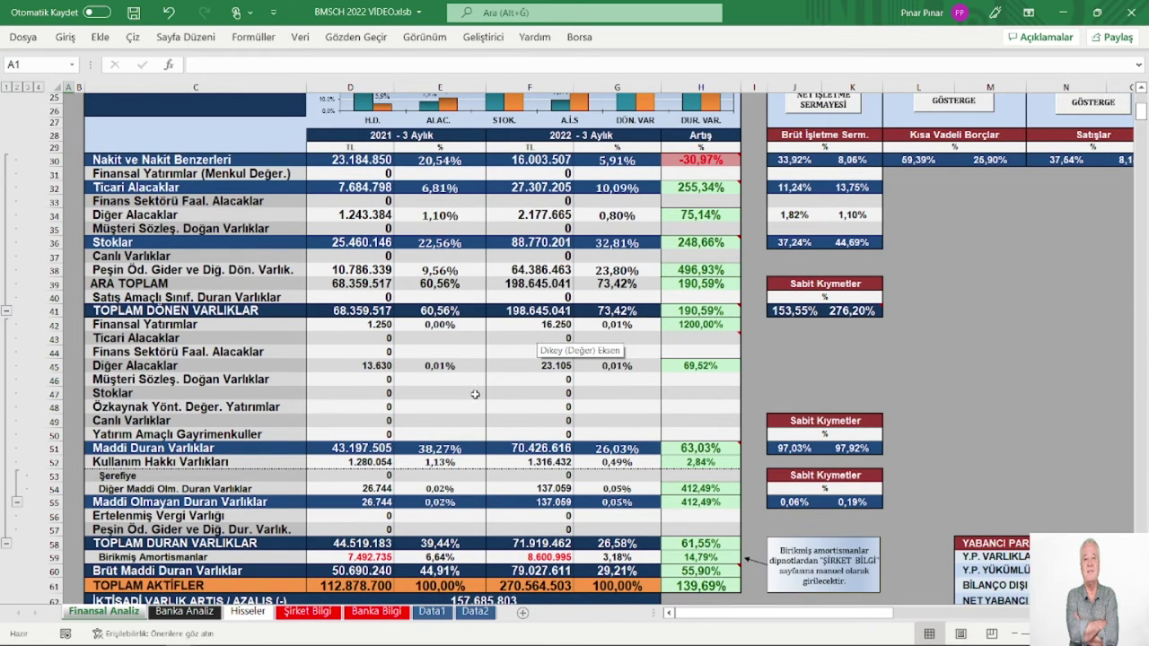
scroll(474, 394, down, 2)
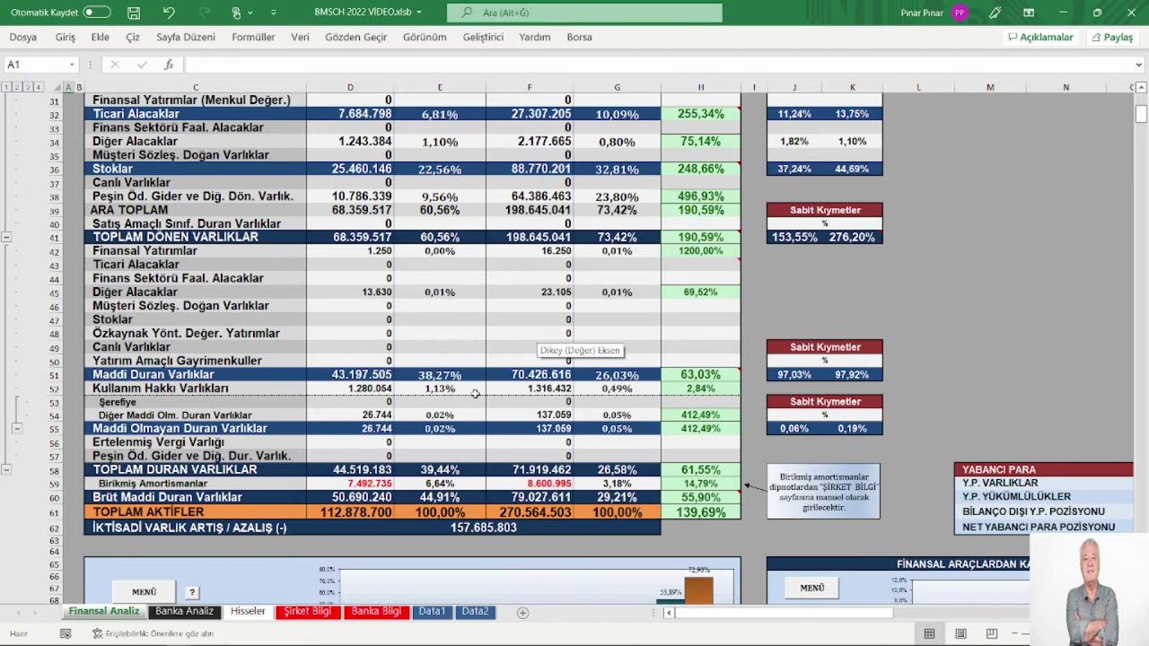
scroll(474, 394, up, 2)
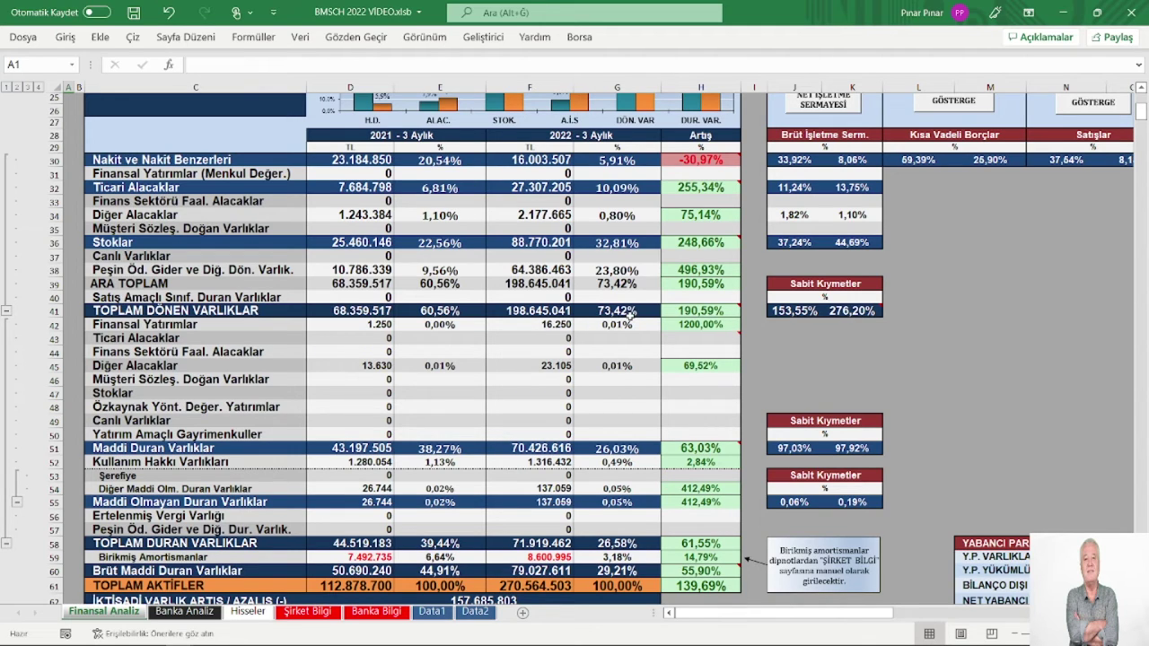
scroll(623, 314, down, 5)
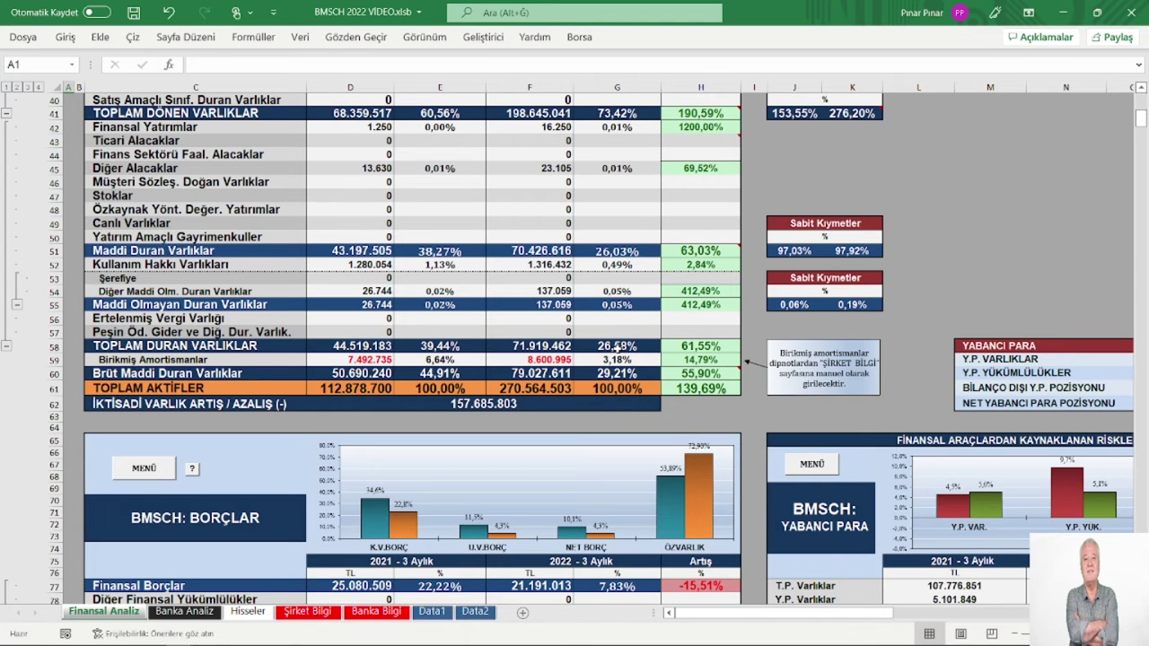
scroll(617, 347, up, 5)
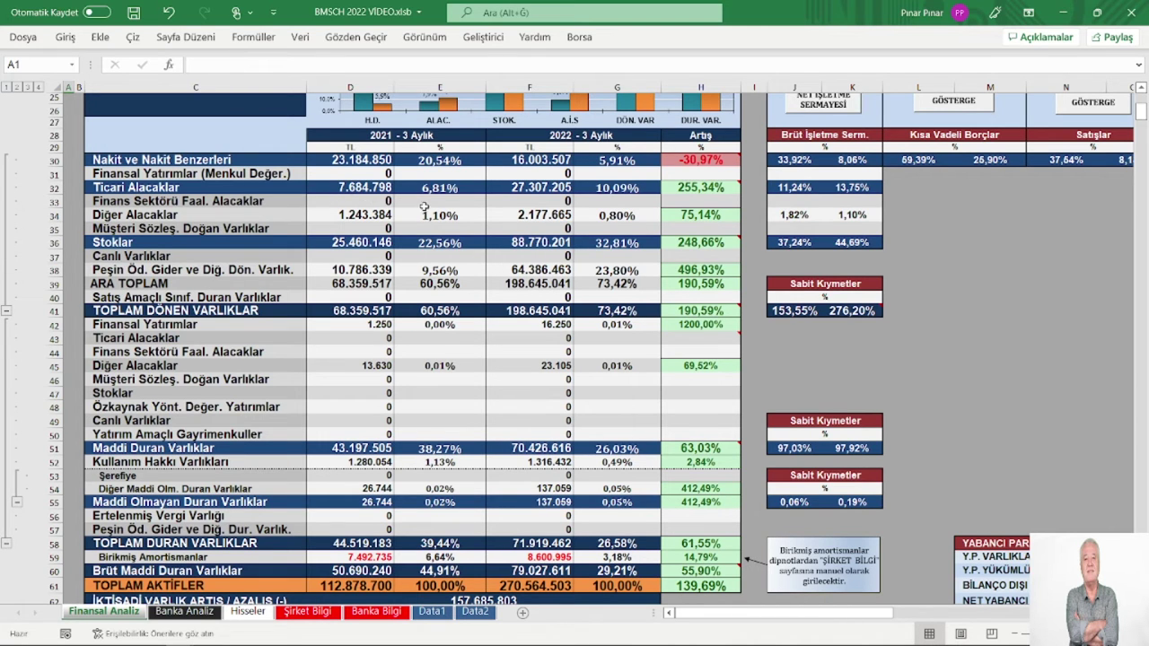
scroll(459, 246, up, 1)
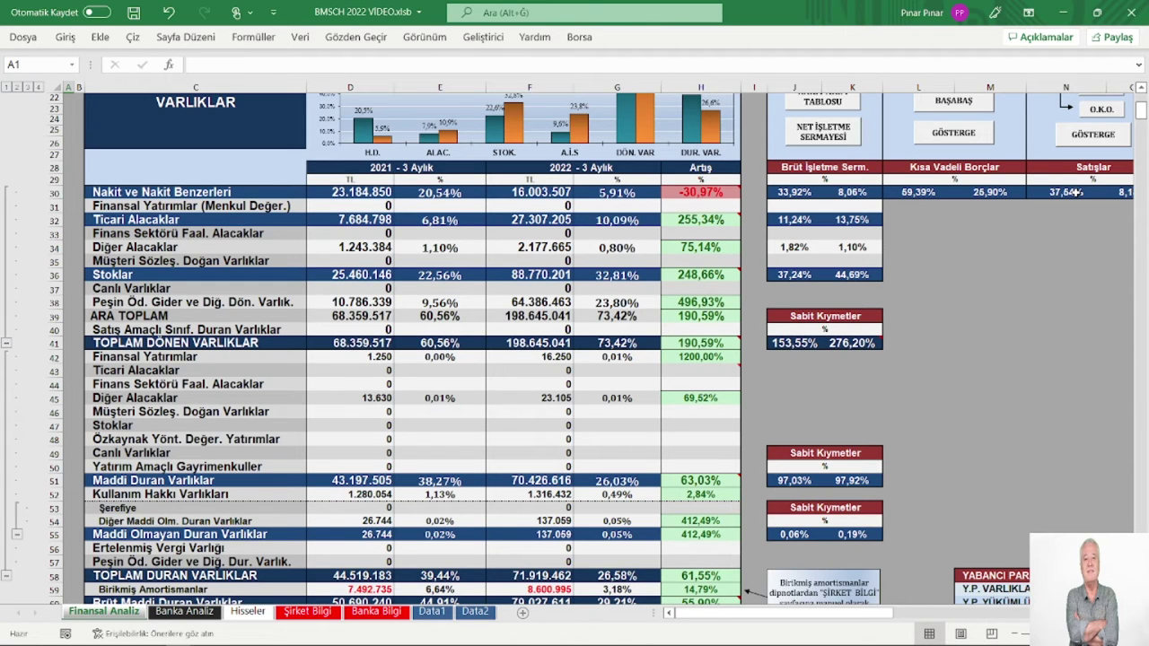
scroll(864, 242, down, 3)
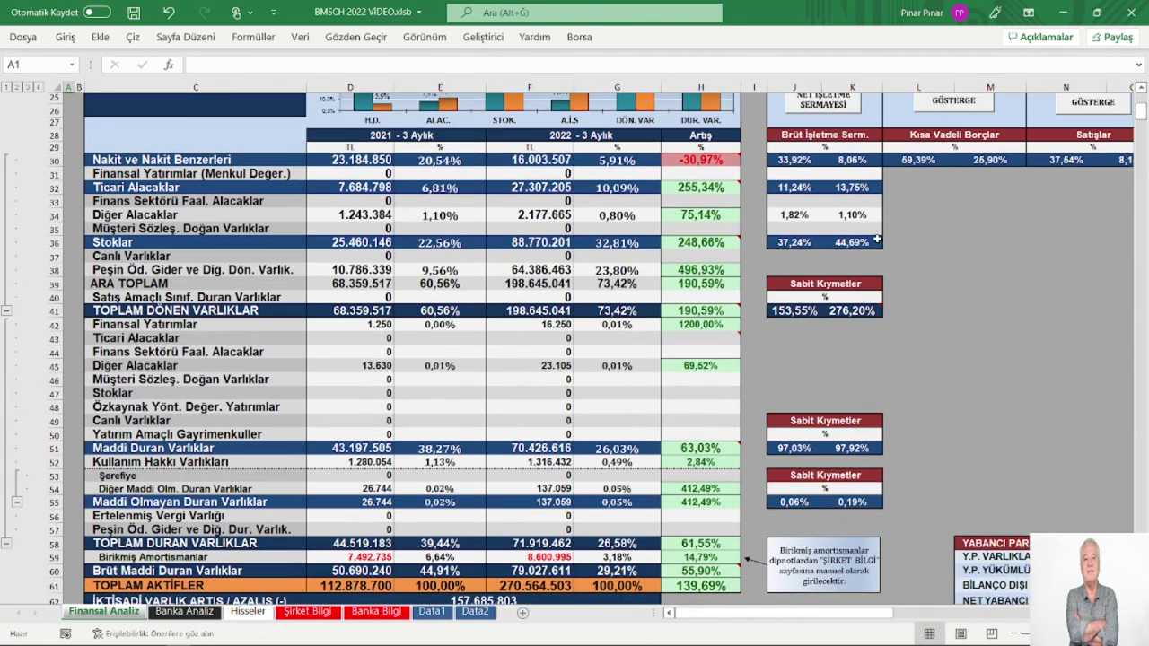
Step: Review the lower rows of the VARLIKLAR table down to TOPLAM AKTİFLER and the İKTİSADİ VARLIK ARTIŞ / AZALIŞ line
scroll(864, 246, down, 4)
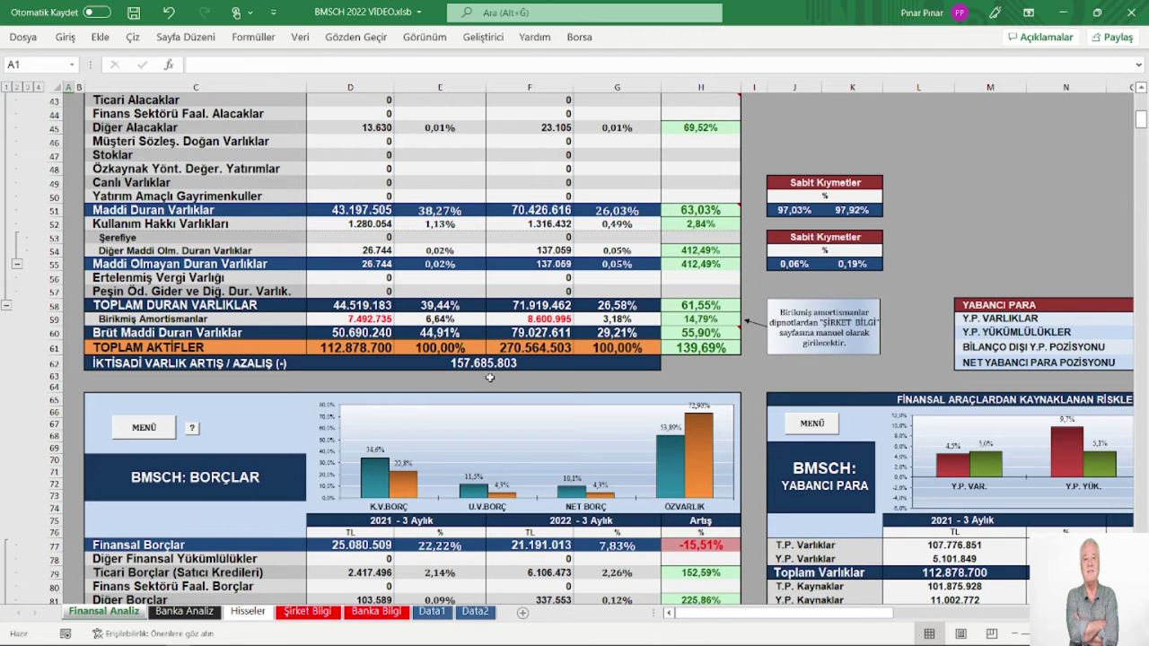
scroll(550, 376, up, 4)
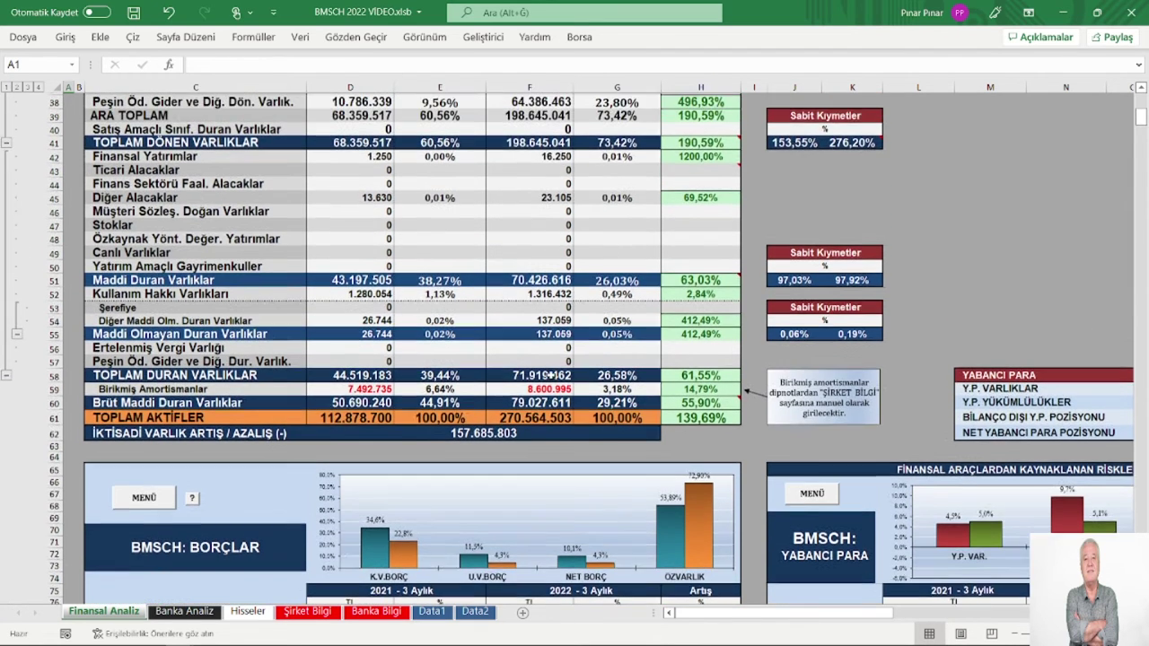
scroll(550, 376, up, 1)
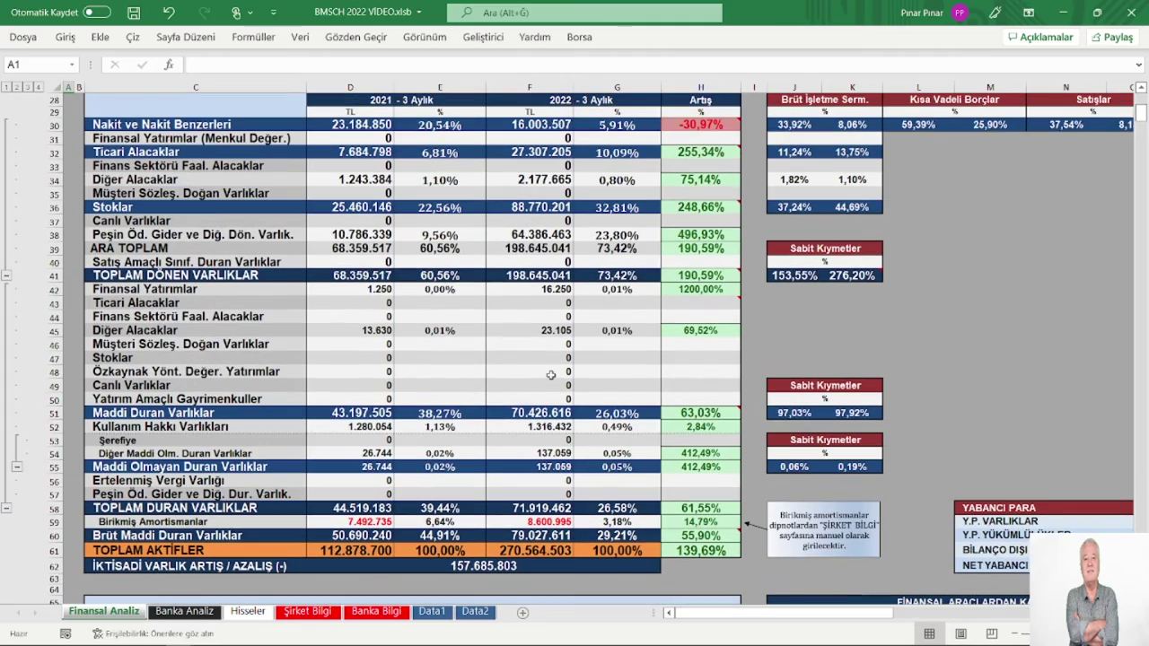
Step: Examine the BORÇLAR table for both first quarters, comparing short-term, long-term, total and net debts, equity and total liabilities
scroll(550, 376, down, 10)
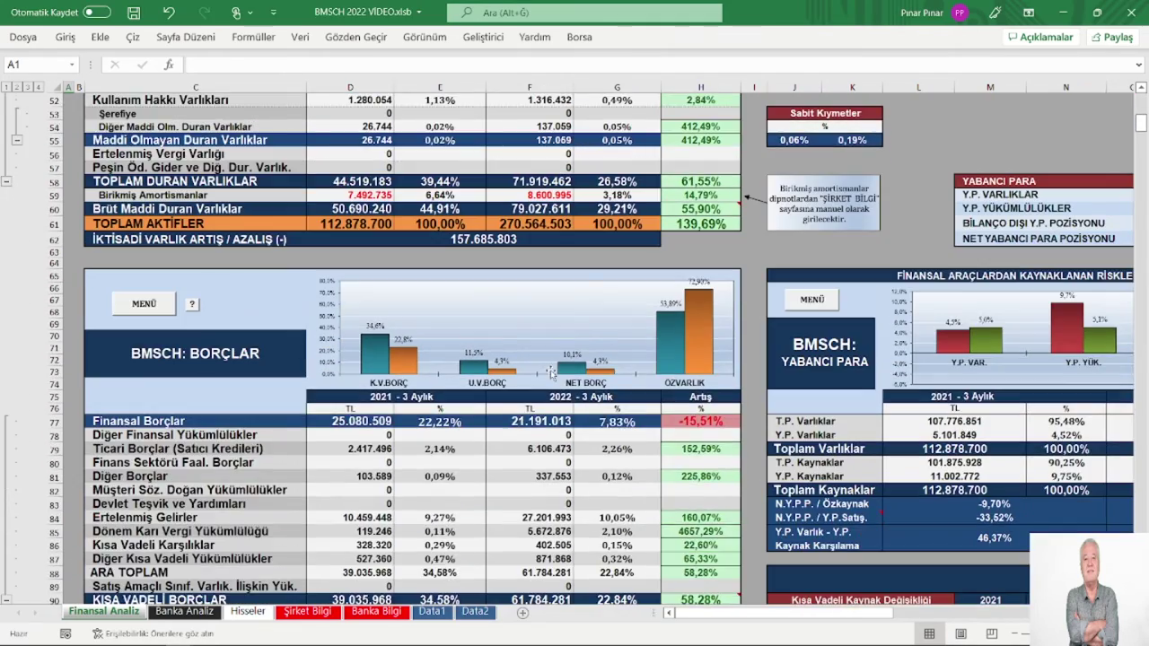
scroll(550, 375, down, 3)
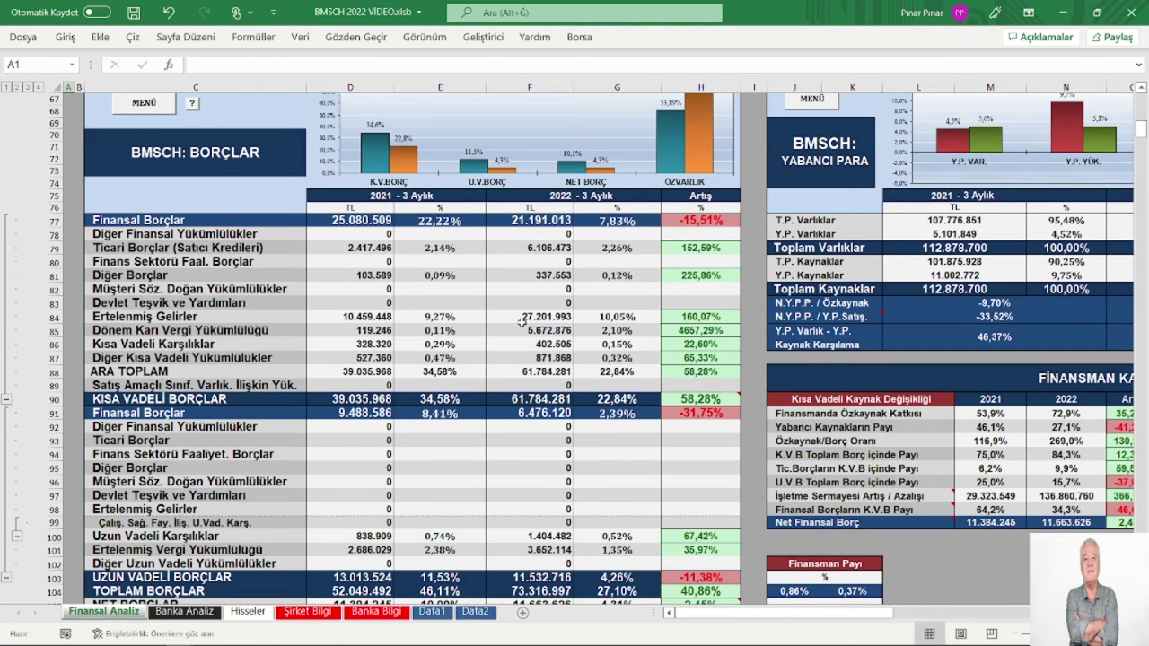
scroll(525, 323, down, 2)
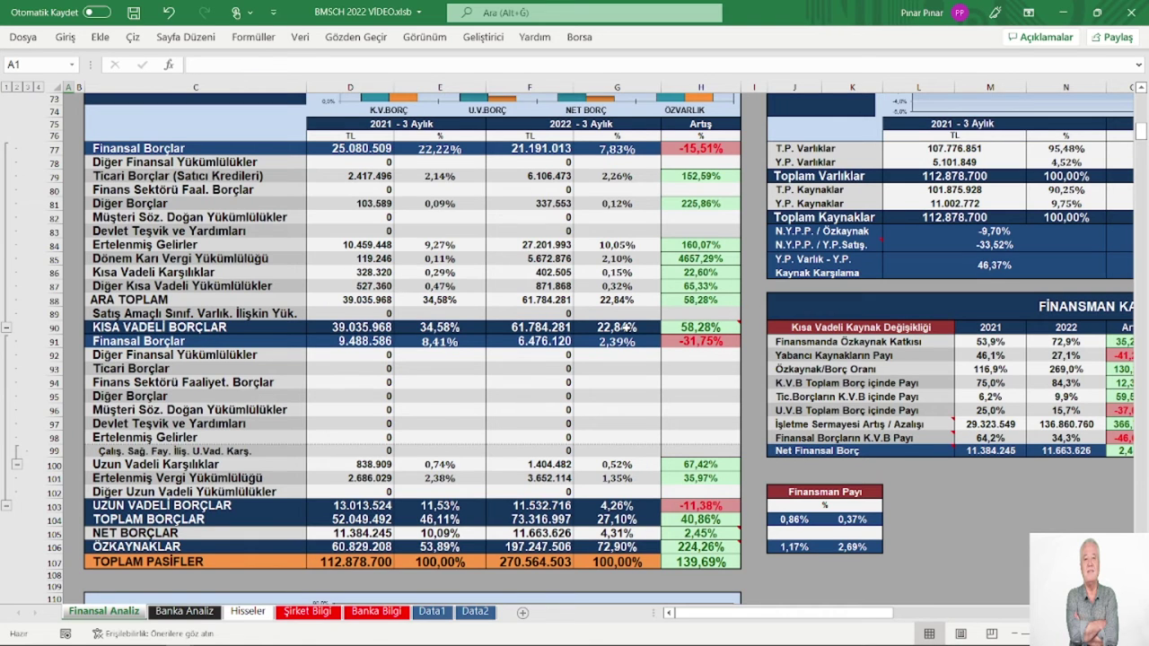
scroll(626, 327, down, 2)
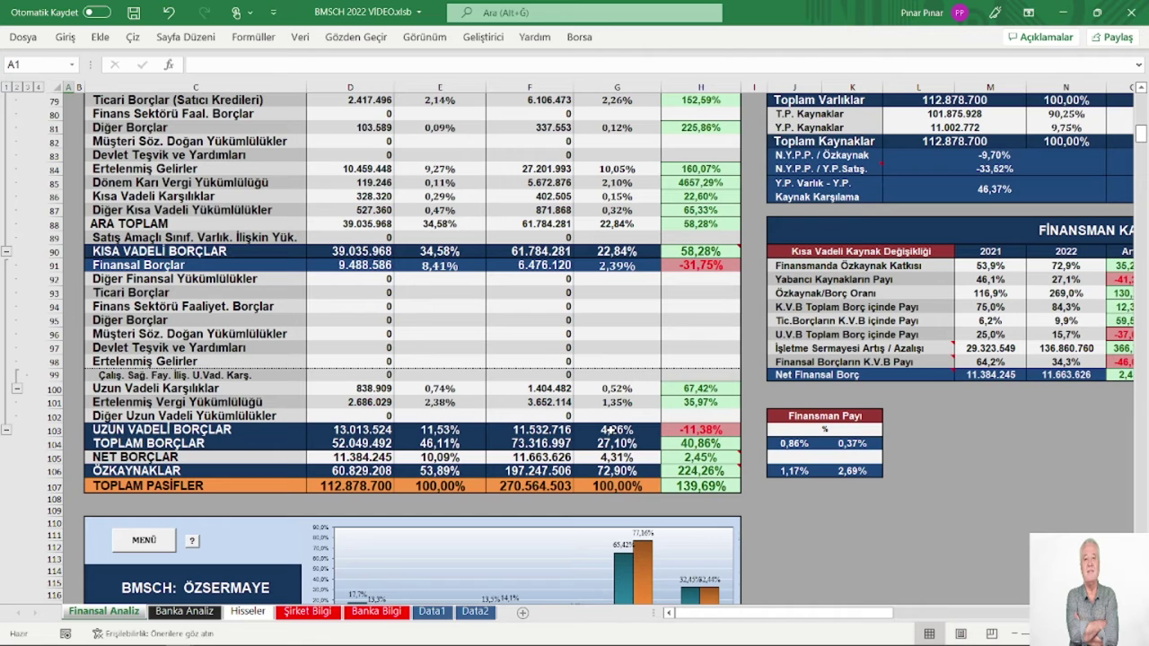
scroll(610, 429, down, 2)
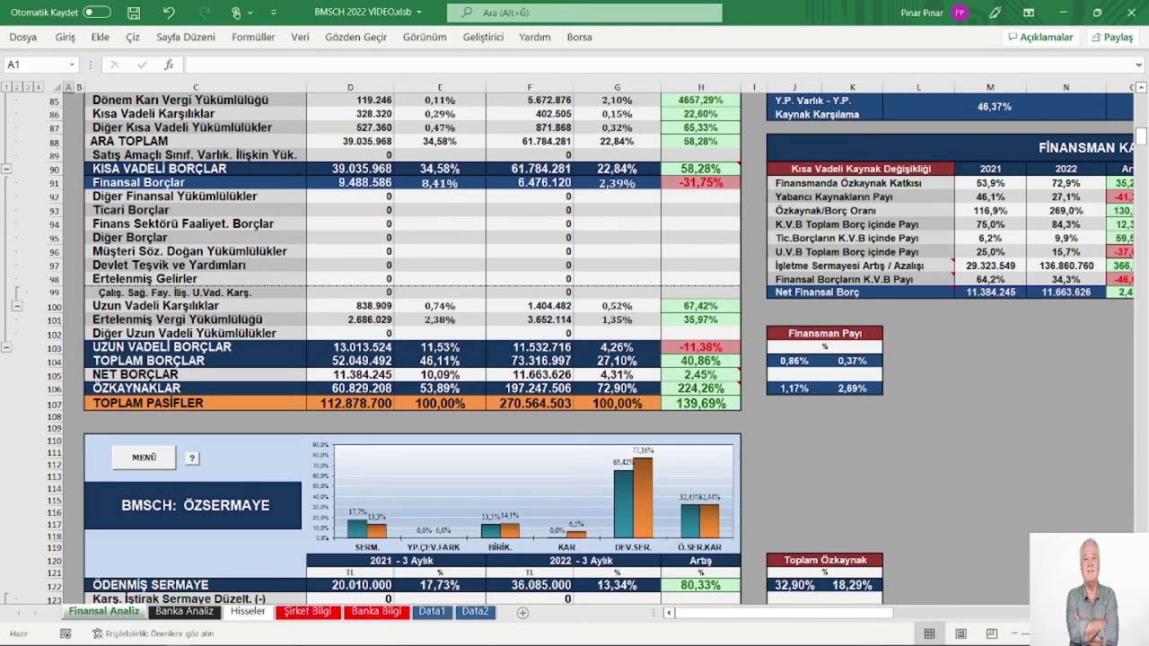
Step: Examine the YABANCI PARA tables beside the debts, comparing foreign-currency assets, liabilities, net position and coverage ratios for 2021 and 2022
scroll(598, 350, right, 3)
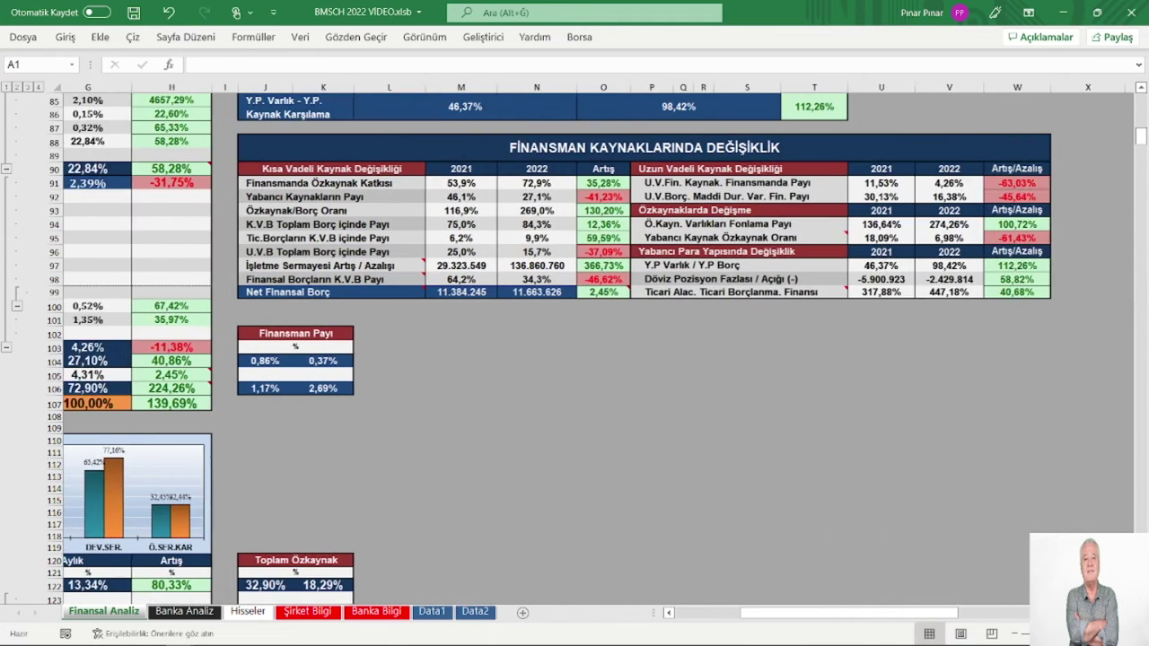
scroll(942, 592, right, 1)
scroll(942, 593, up, 4)
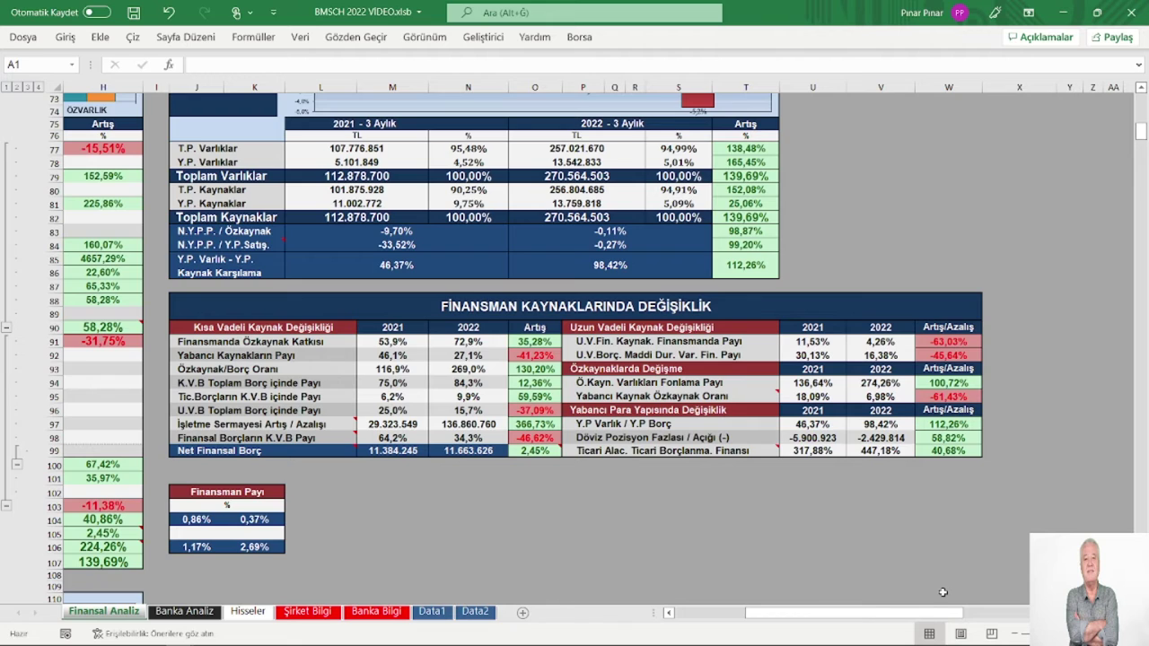
scroll(942, 593, up, 6)
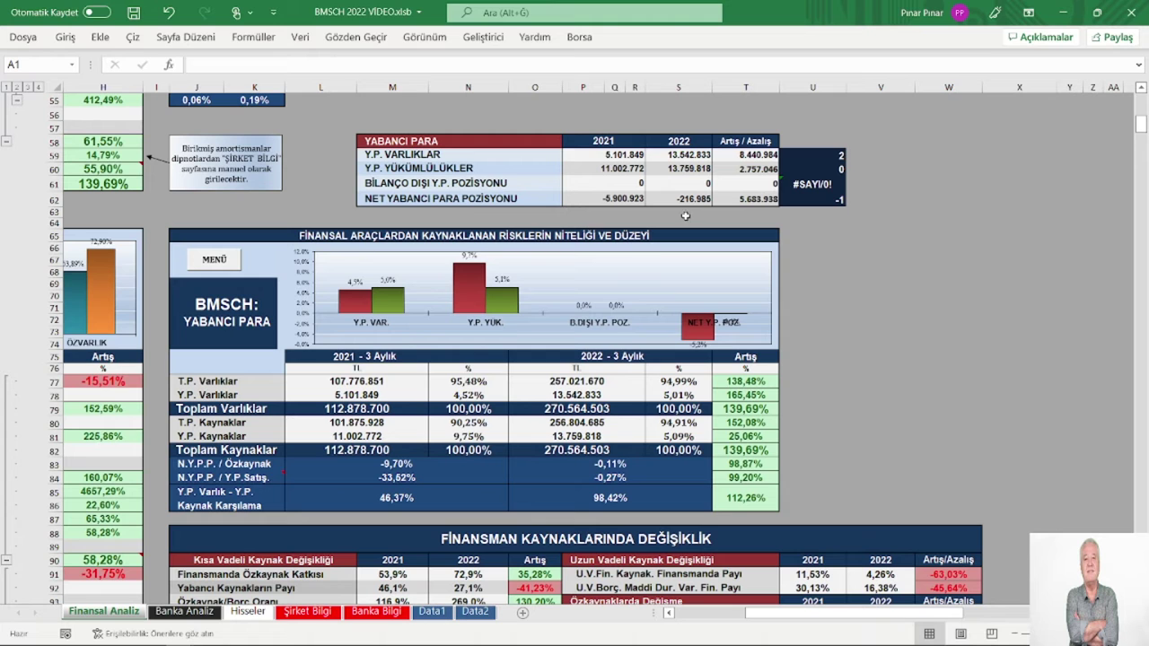
scroll(683, 215, down, 2)
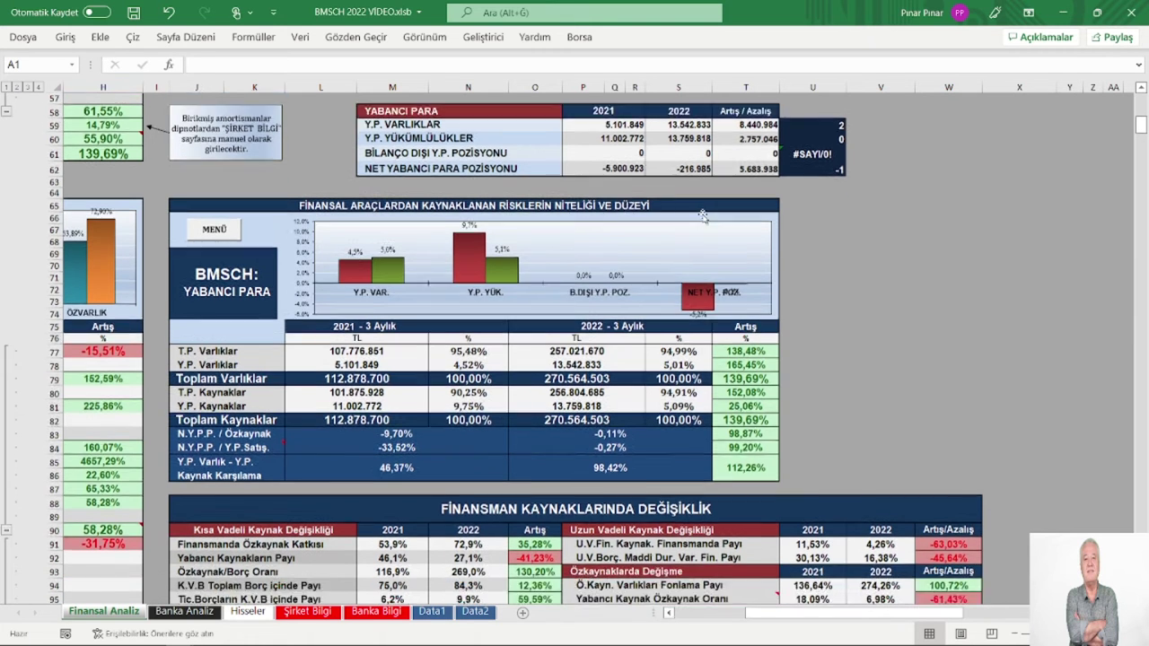
scroll(713, 215, down, 3)
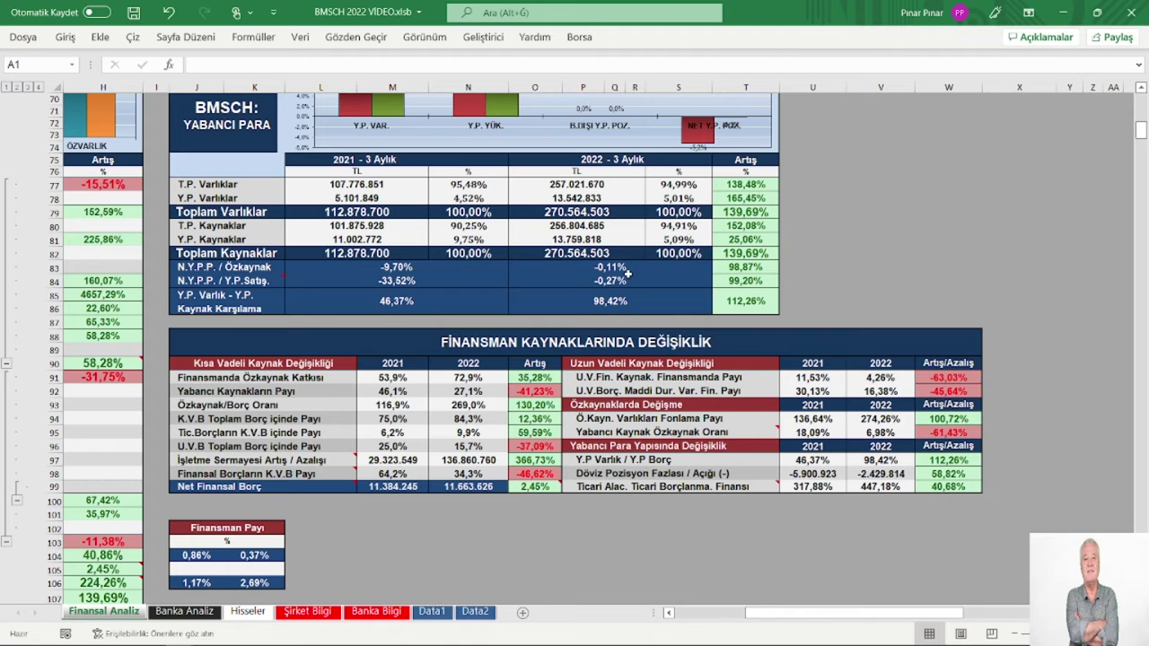
Step: Review the FİNANSMAN KAYNAKLARINDA DEĞİŞİKLİK table for changes in short-term and long-term sources, equity and foreign-currency structure
scroll(628, 273, down, 1)
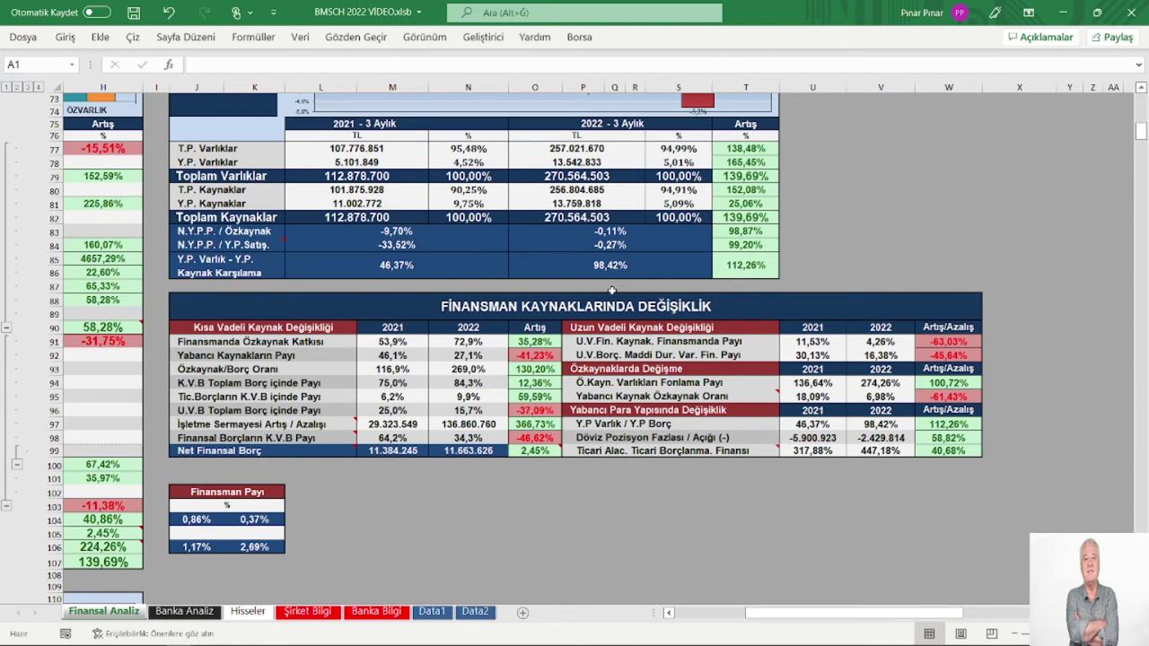
scroll(577, 299, up, 1)
scroll(577, 299, down, 1)
scroll(577, 298, down, 4)
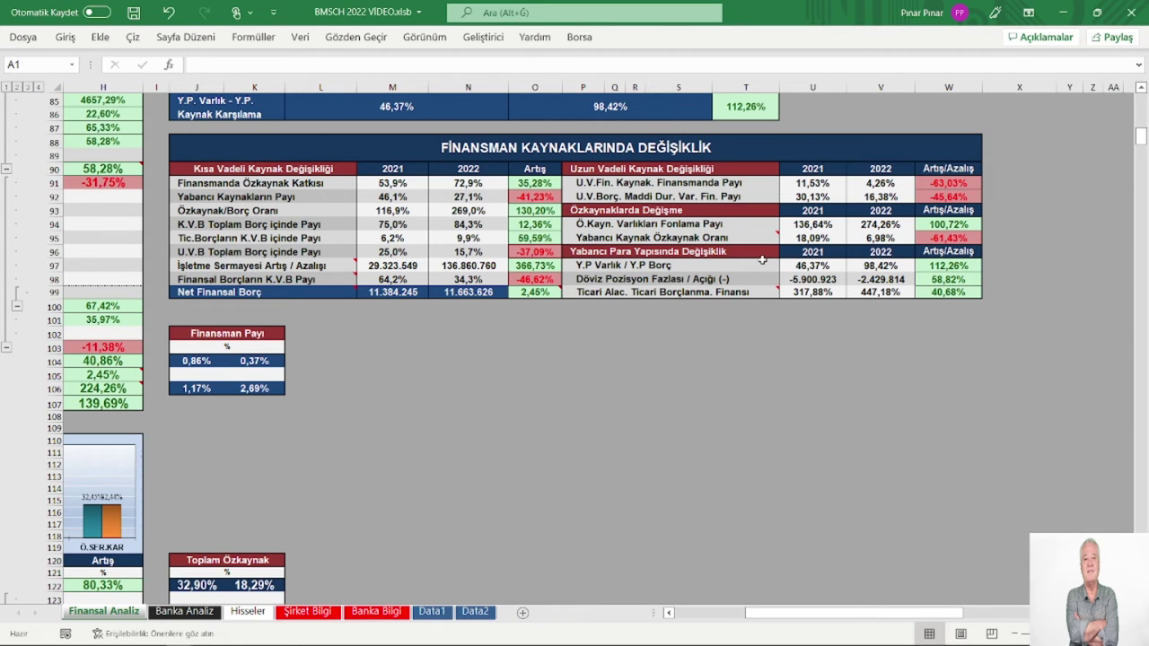
scroll(759, 259, down, 1)
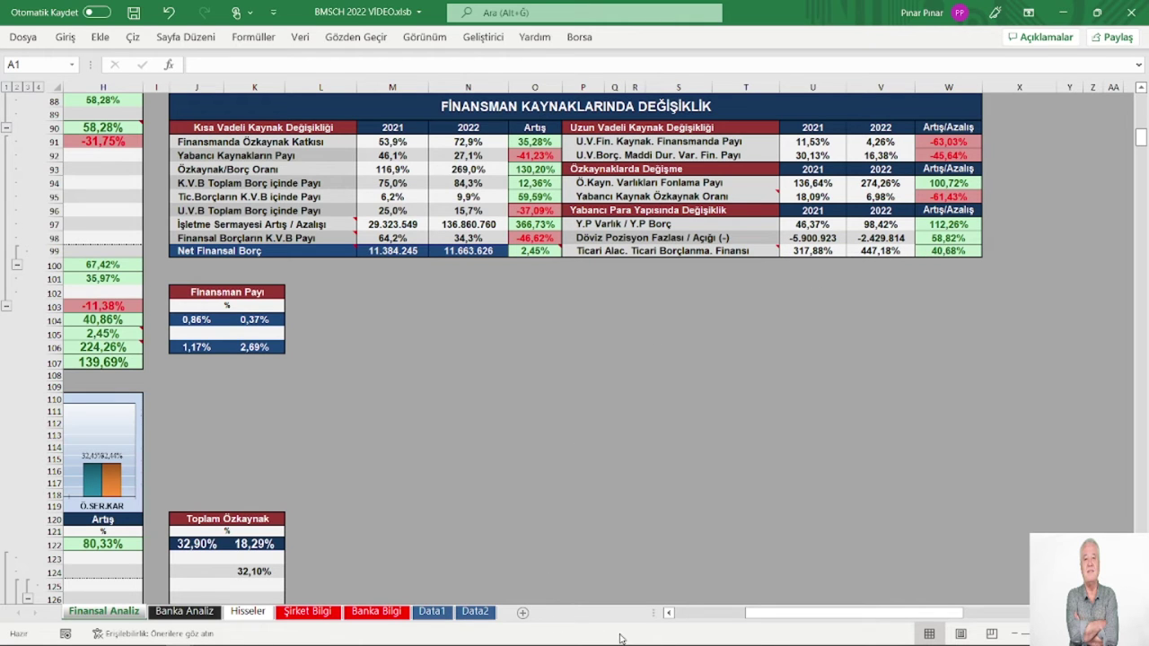
Step: Examine the ÖZSERMAYE chart and table from paid-in capital to total equity, including the Toplam Özkaynak shares and the balance check
click(675, 614)
click(674, 614)
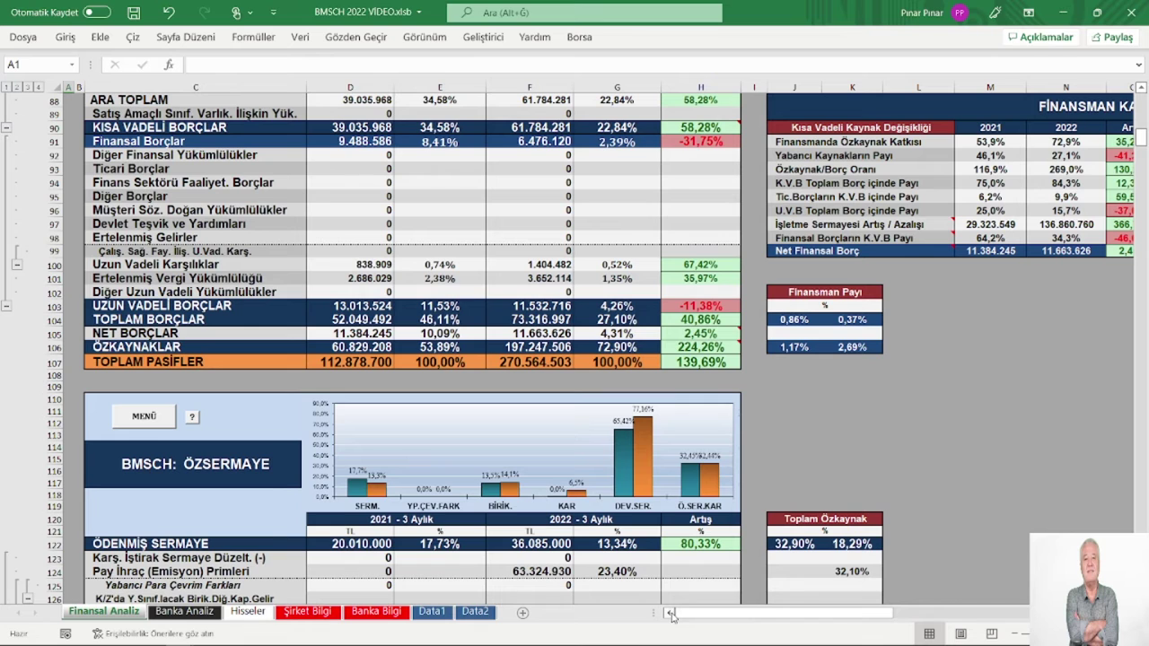
scroll(398, 410, down, 6)
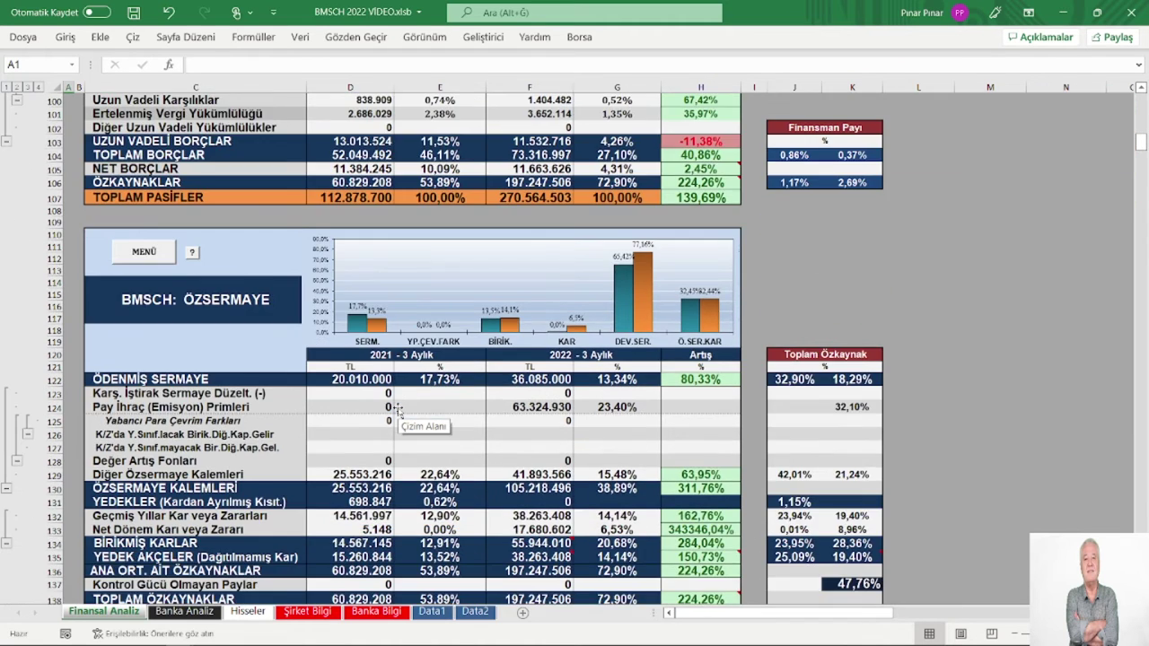
scroll(398, 410, down, 1)
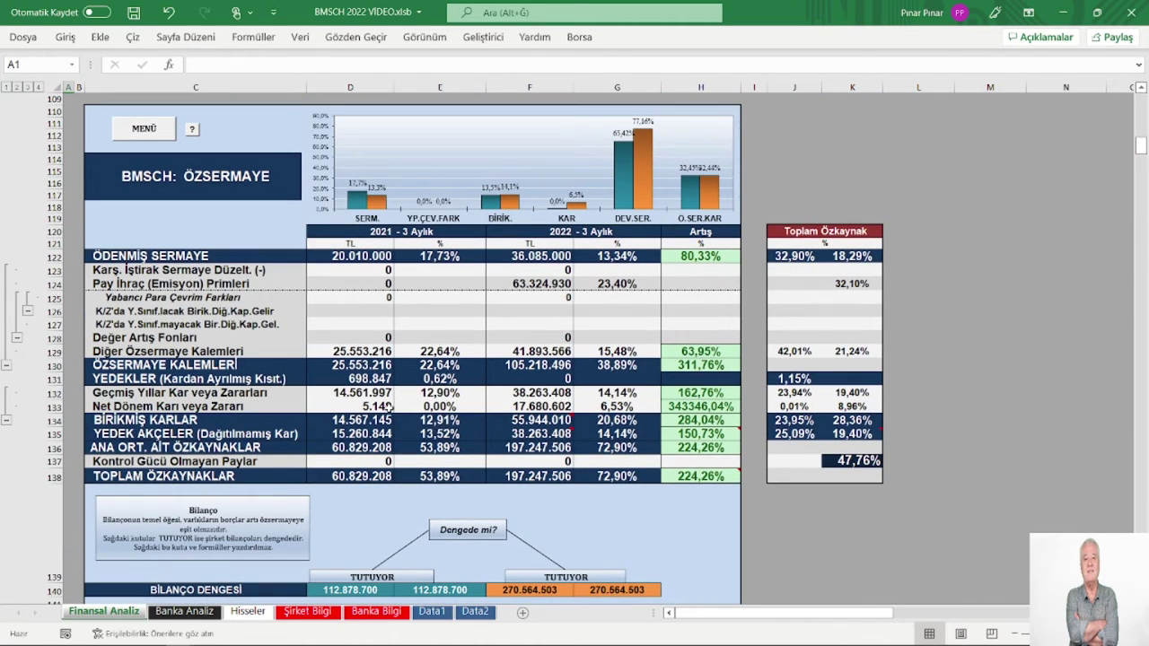
scroll(395, 398, up, 1)
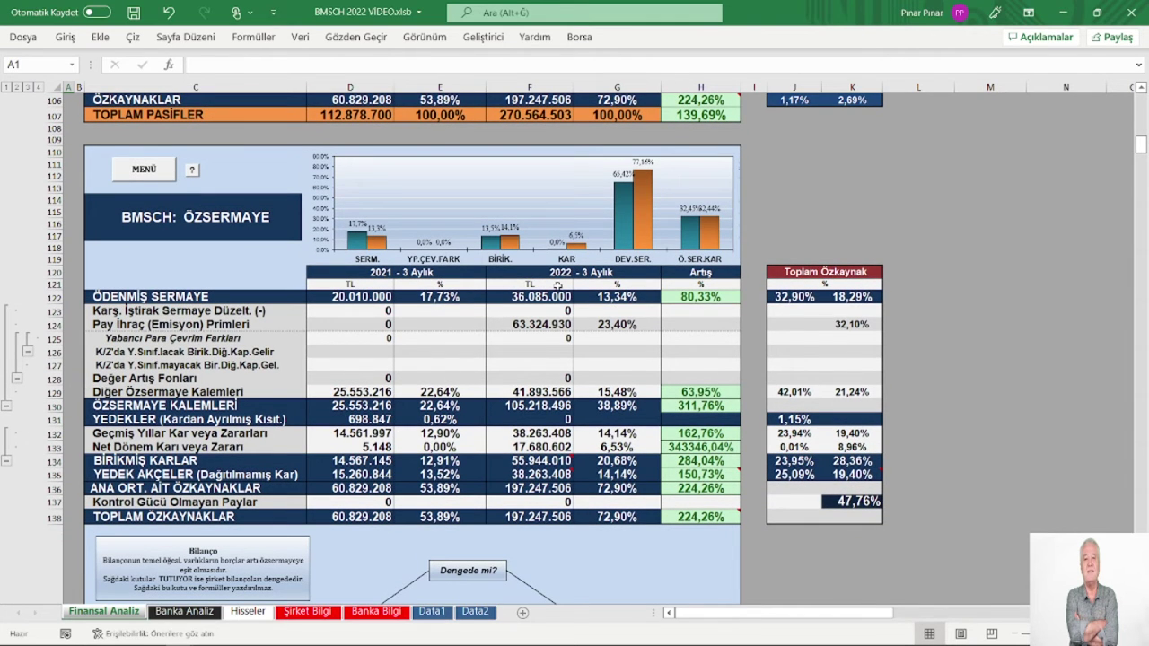
mouse_move(582, 251)
mouse_move(628, 207)
mouse_move(686, 245)
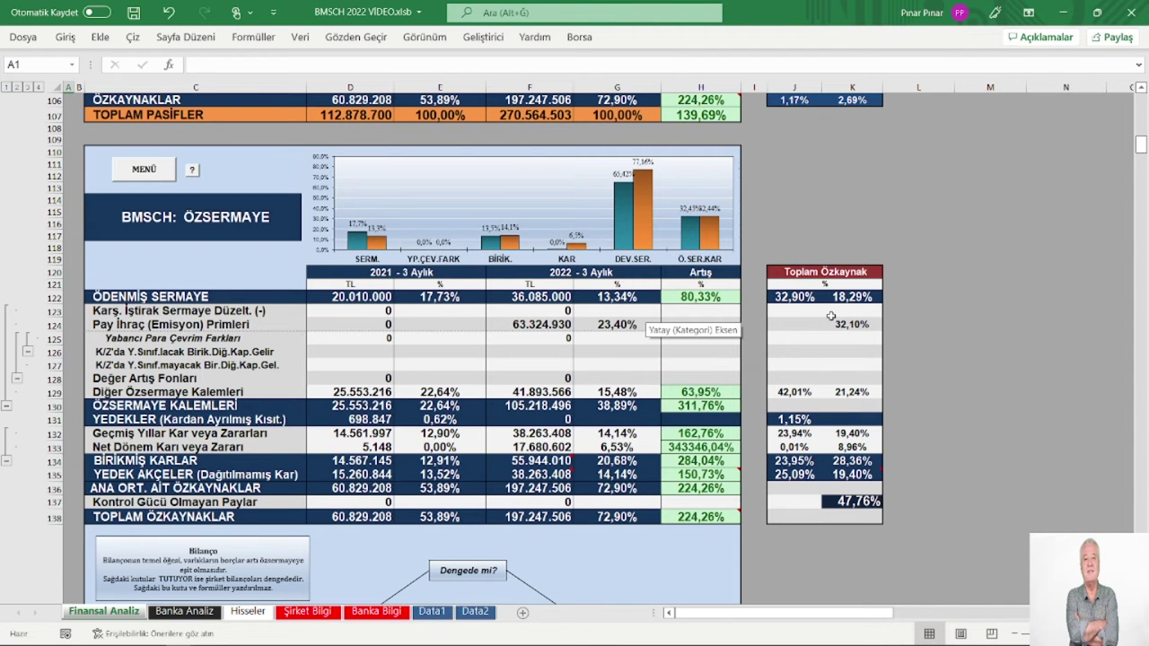
scroll(545, 399, down, 4)
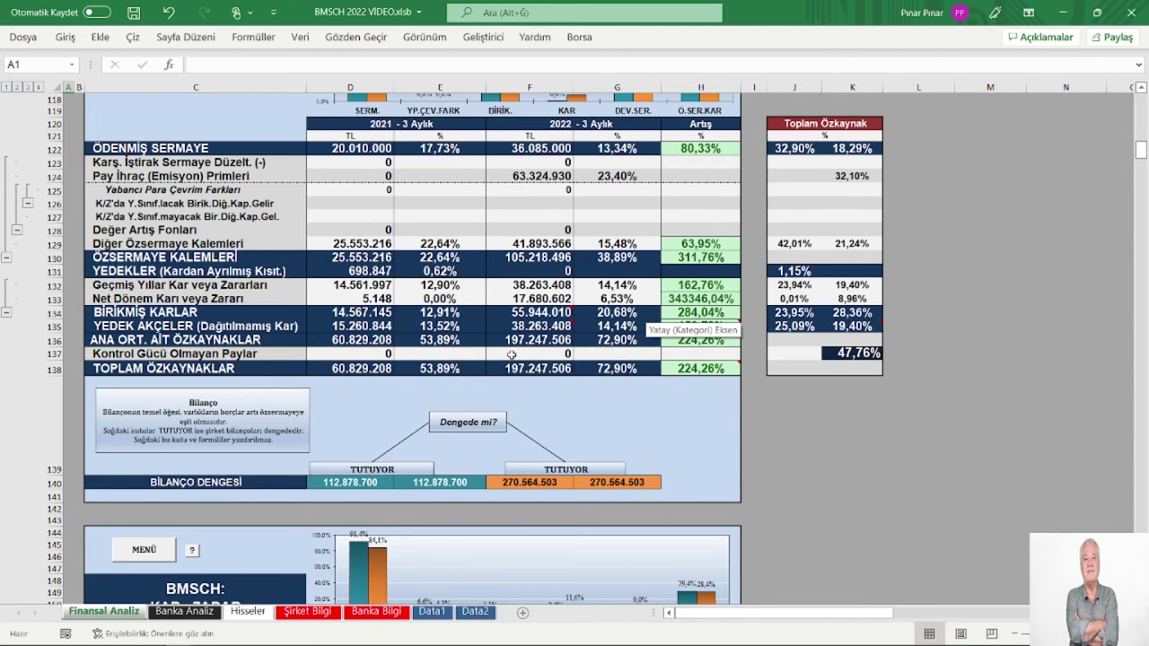
Step: Open the O.K.O. analysis, compare the shareholder and company profitability breakdowns for 2021 and 2022, and return to the main menu
click(162, 550)
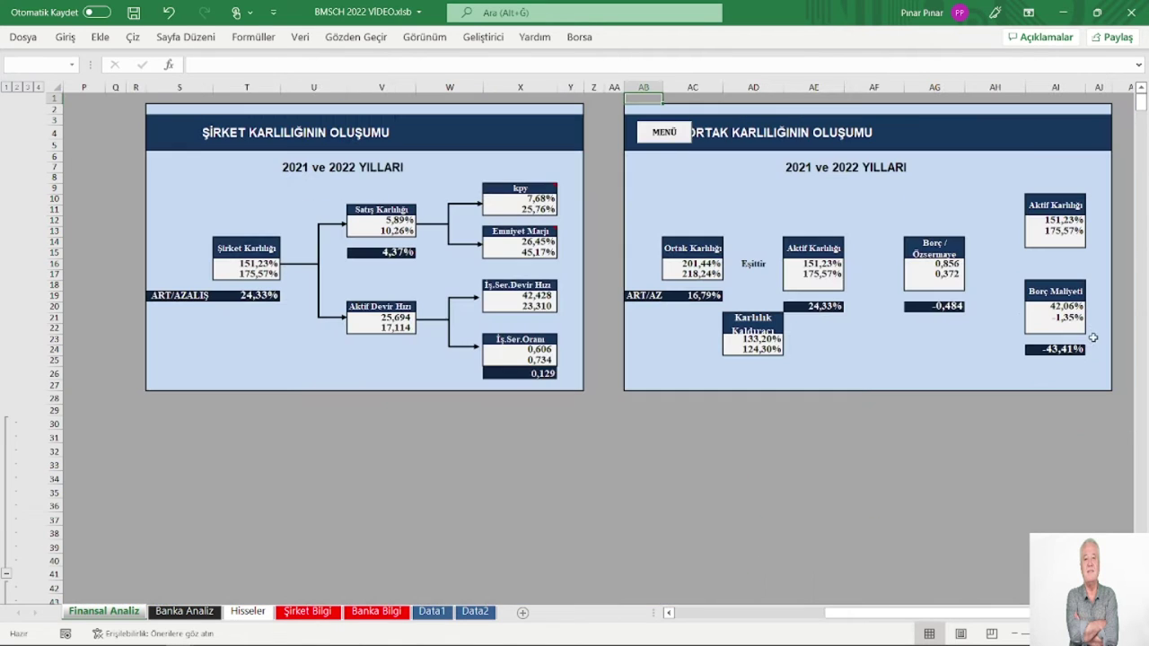
click(1094, 340)
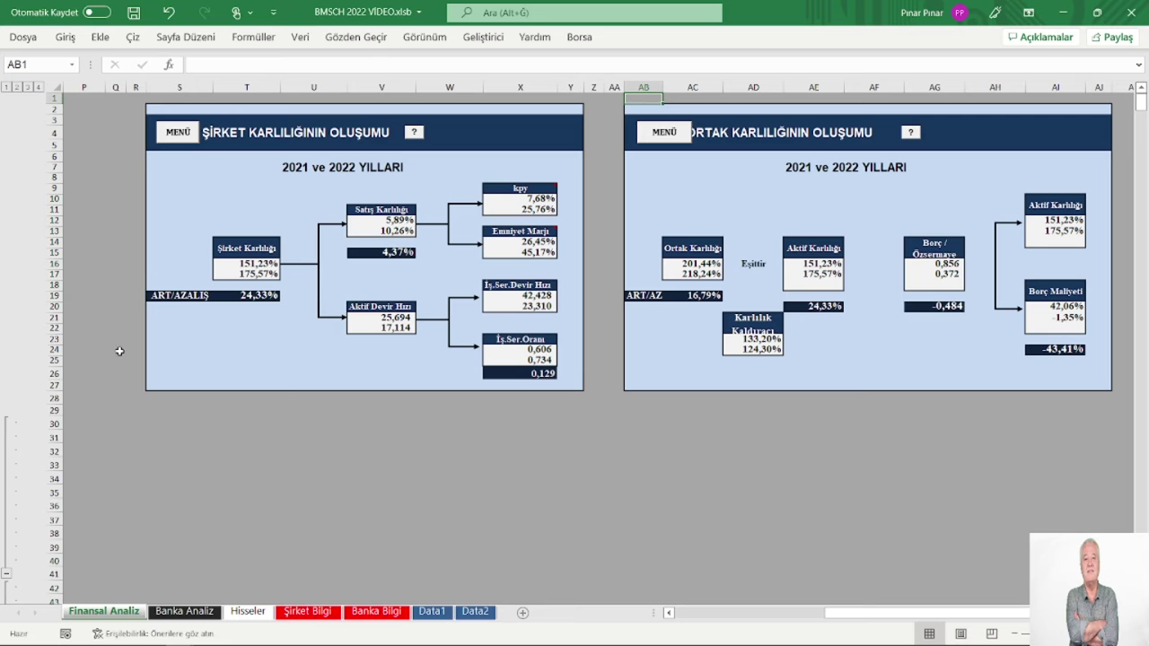
click(178, 133)
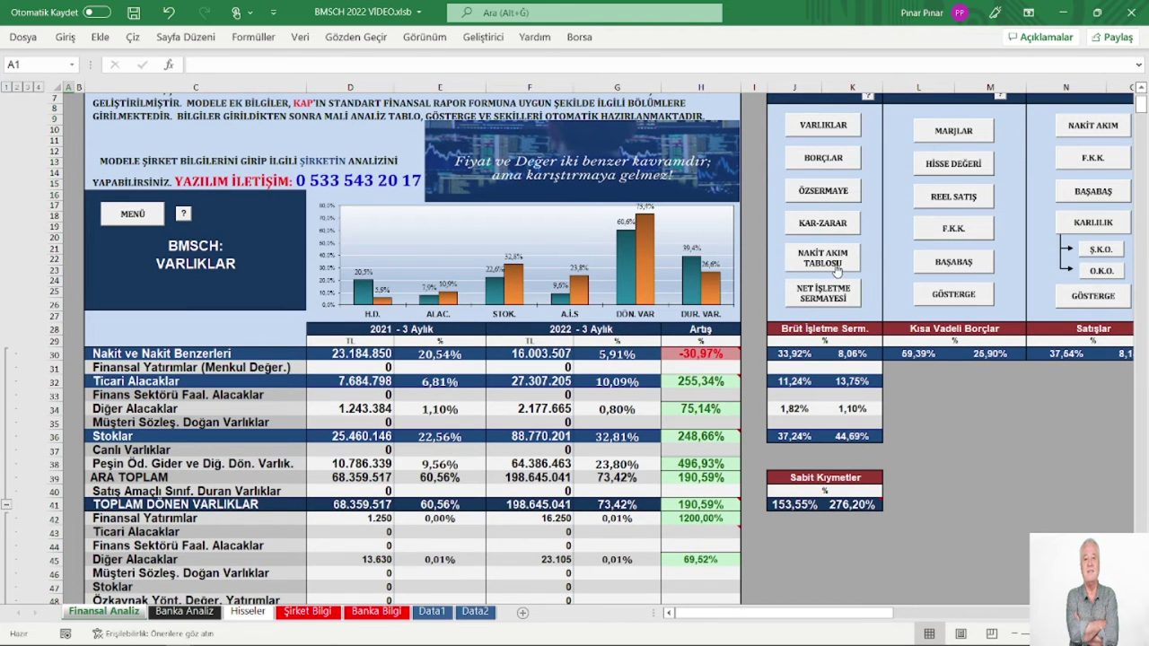
Step: Open the KAR-ZARAR table and compare net sales, costs, gross profit, operating expenses and operating profit for both first quarters
click(823, 225)
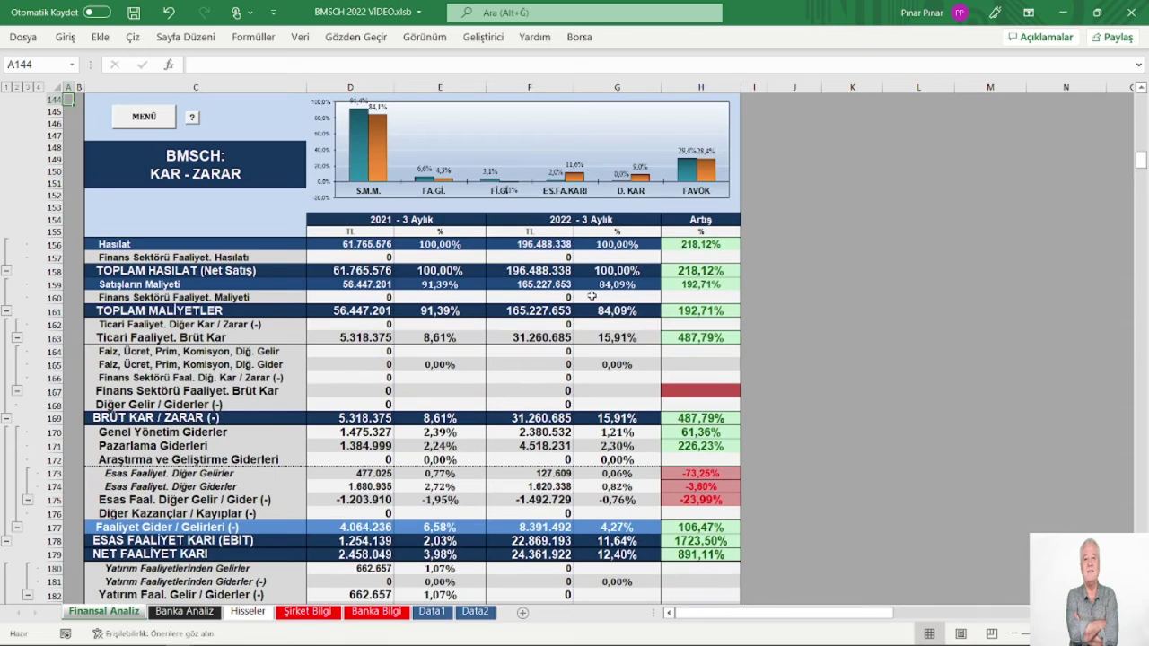
scroll(538, 300, down, 1)
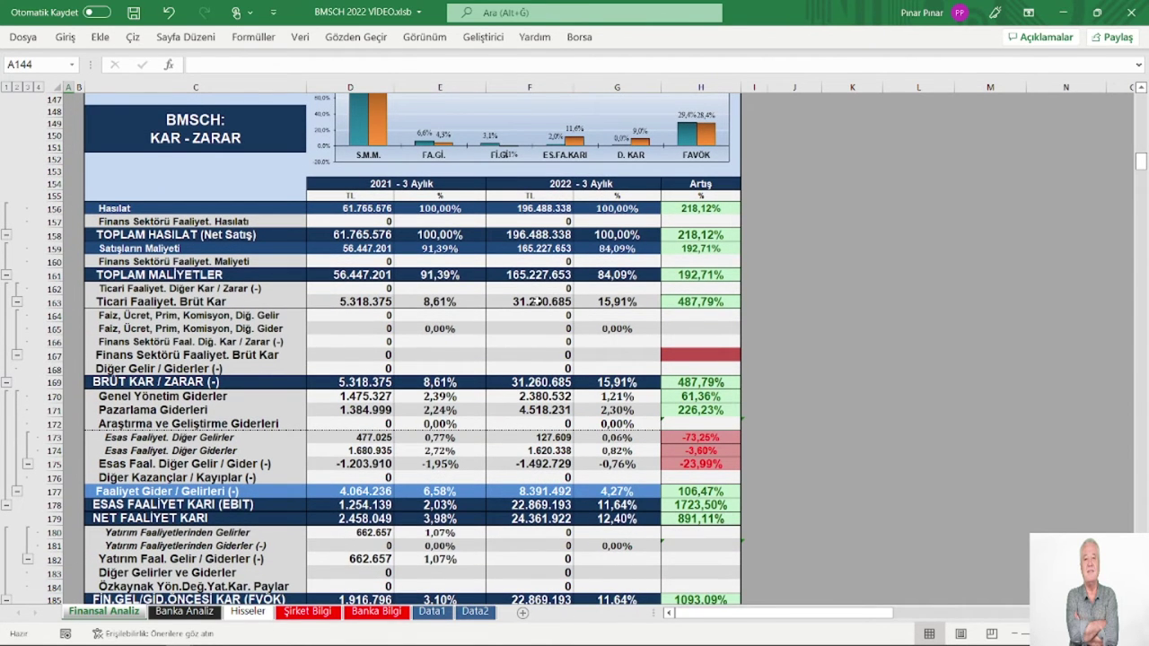
scroll(535, 301, up, 1)
scroll(530, 303, down, 1)
scroll(608, 277, down, 3)
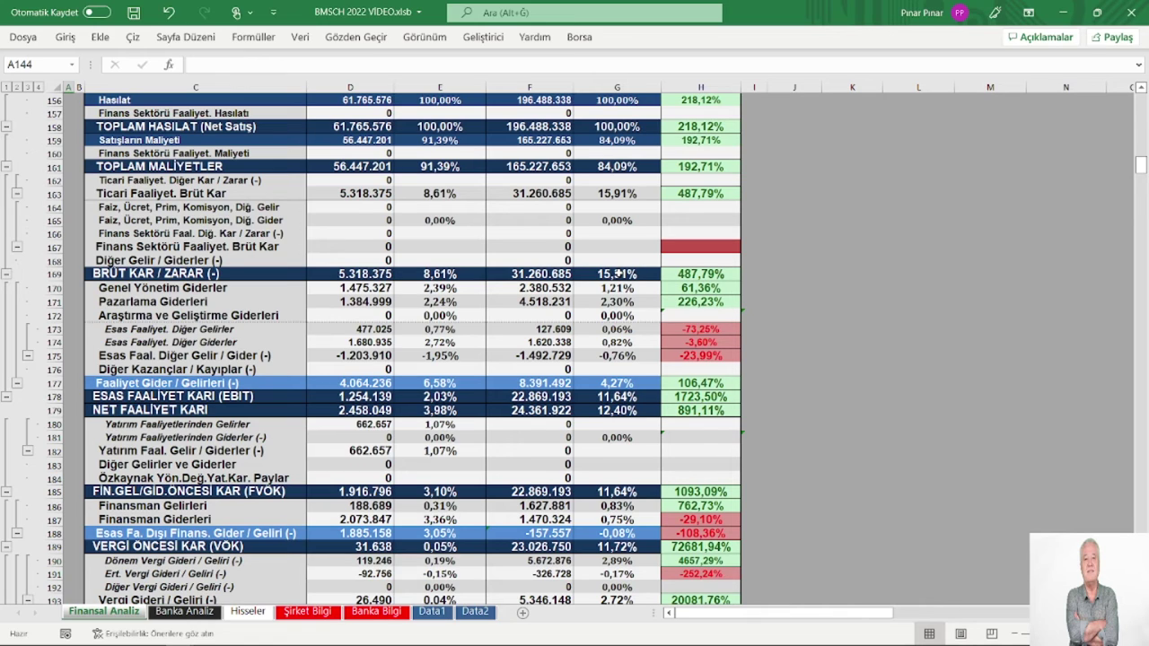
scroll(592, 286, down, 1)
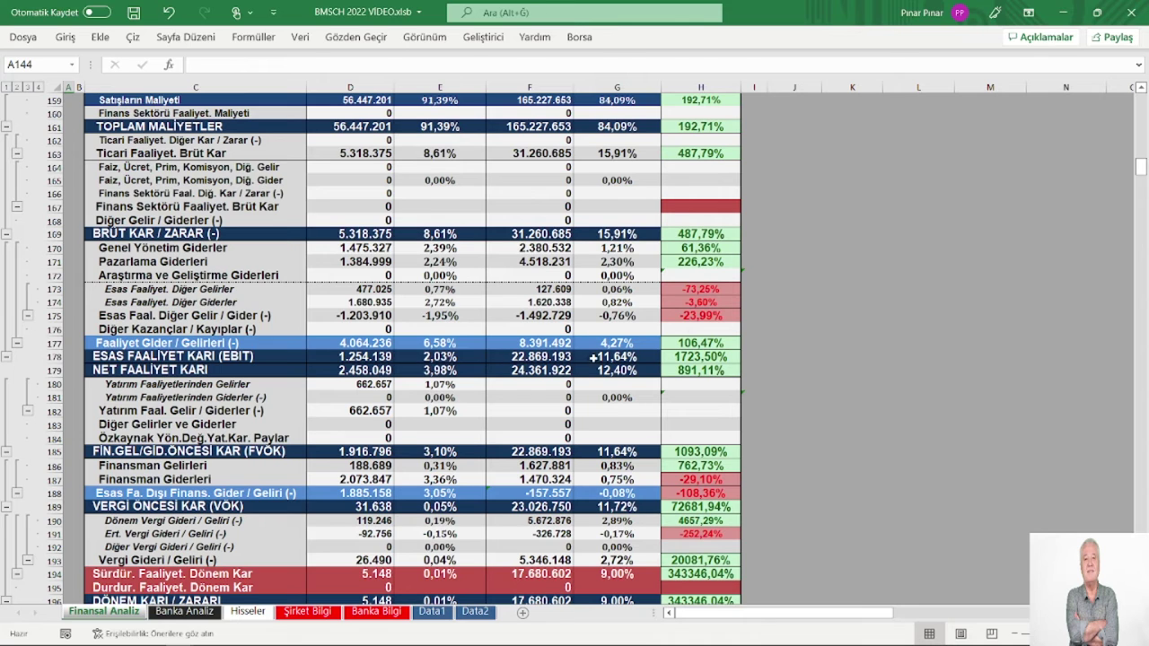
Step: Review the rest of the KAR-ZARAR table, from financing items and pre-tax profit to net profit, earnings per share and FAVÖK
scroll(619, 357, down, 3)
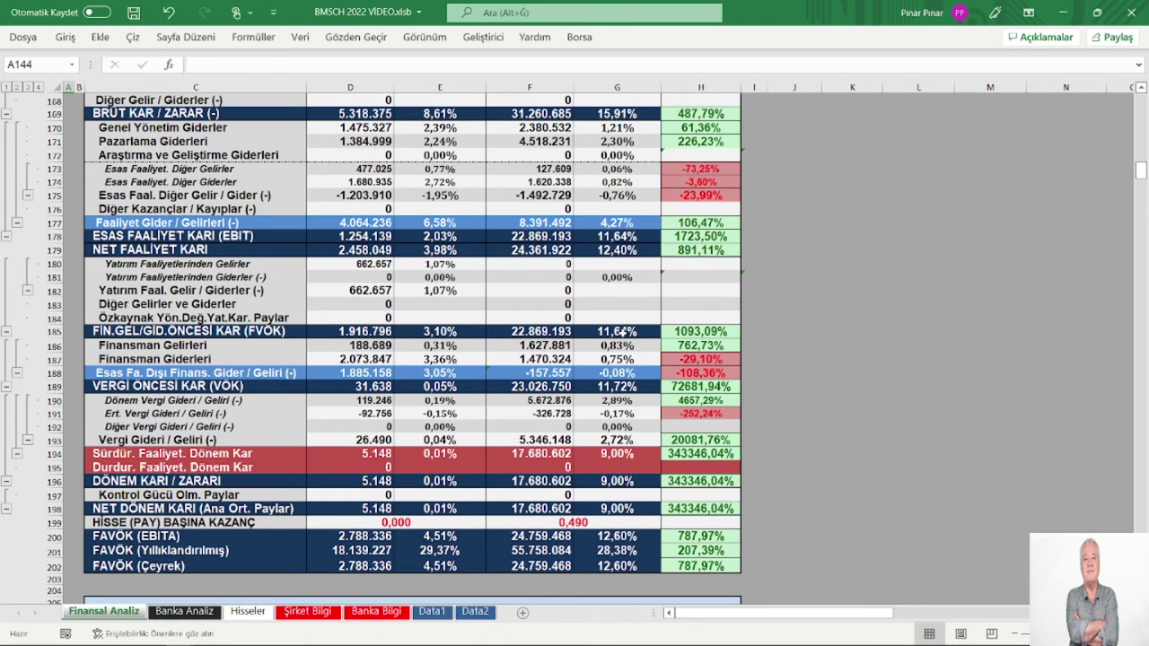
scroll(621, 332, down, 1)
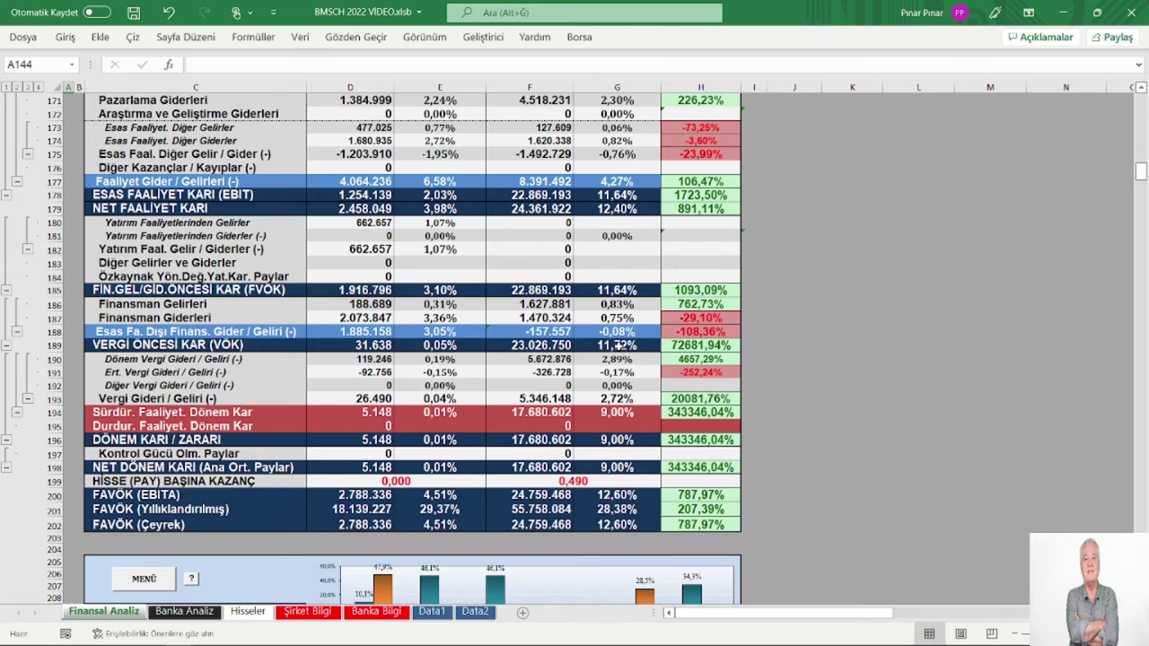
scroll(617, 344, down, 1)
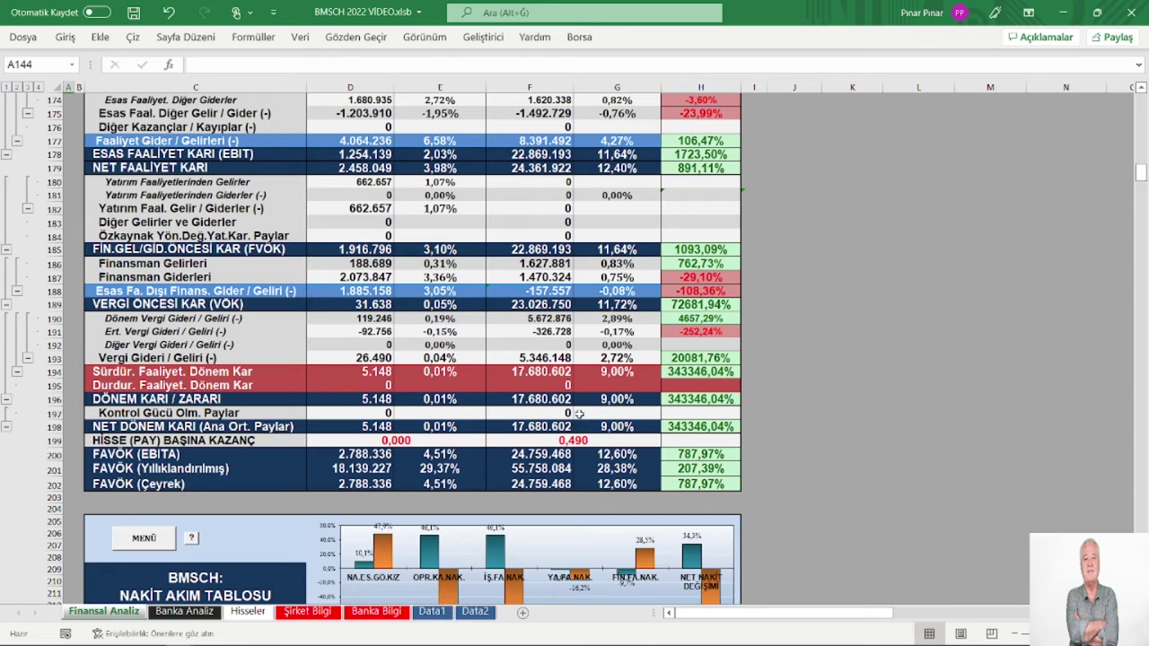
scroll(492, 393, down, 1)
scroll(492, 394, down, 2)
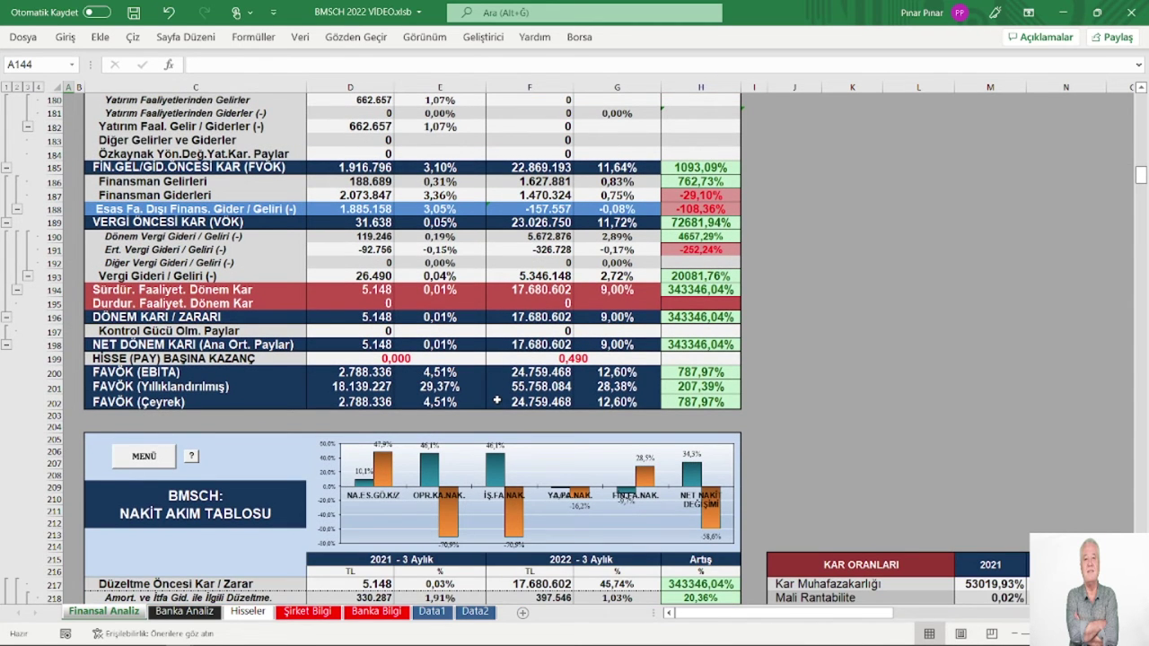
Step: Examine the NAKİT AKIM TABLOSU and the neighbouring KAR ORANLARI table, comparing cash flows and profit ratios for both first quarters
scroll(496, 401, down, 6)
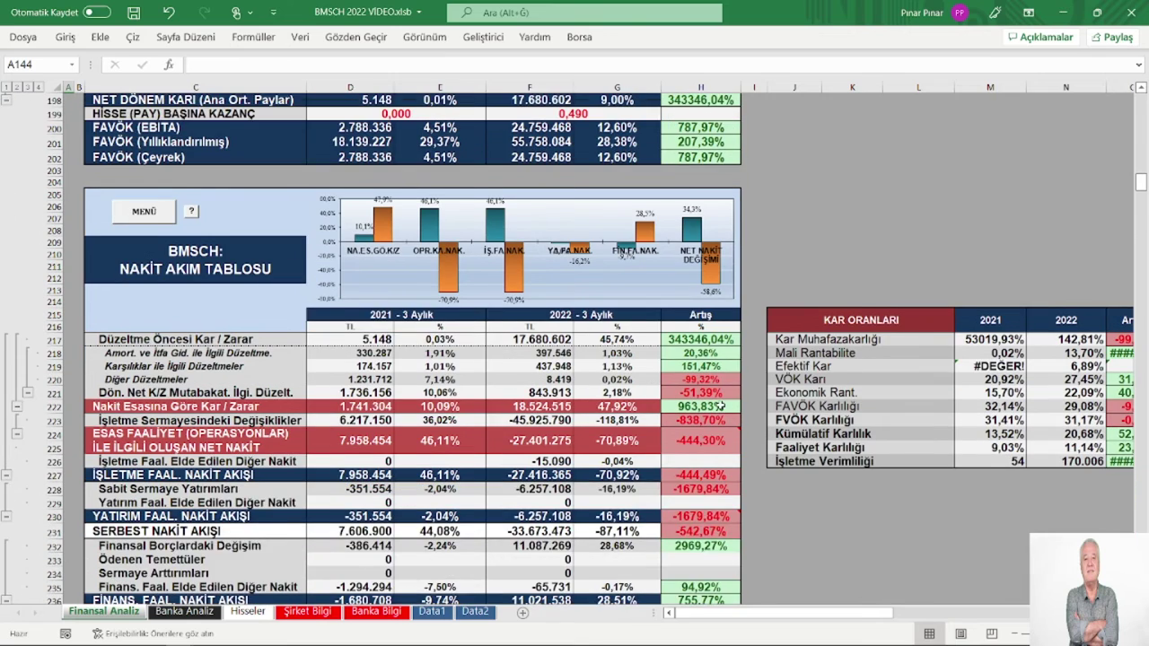
scroll(718, 406, down, 1)
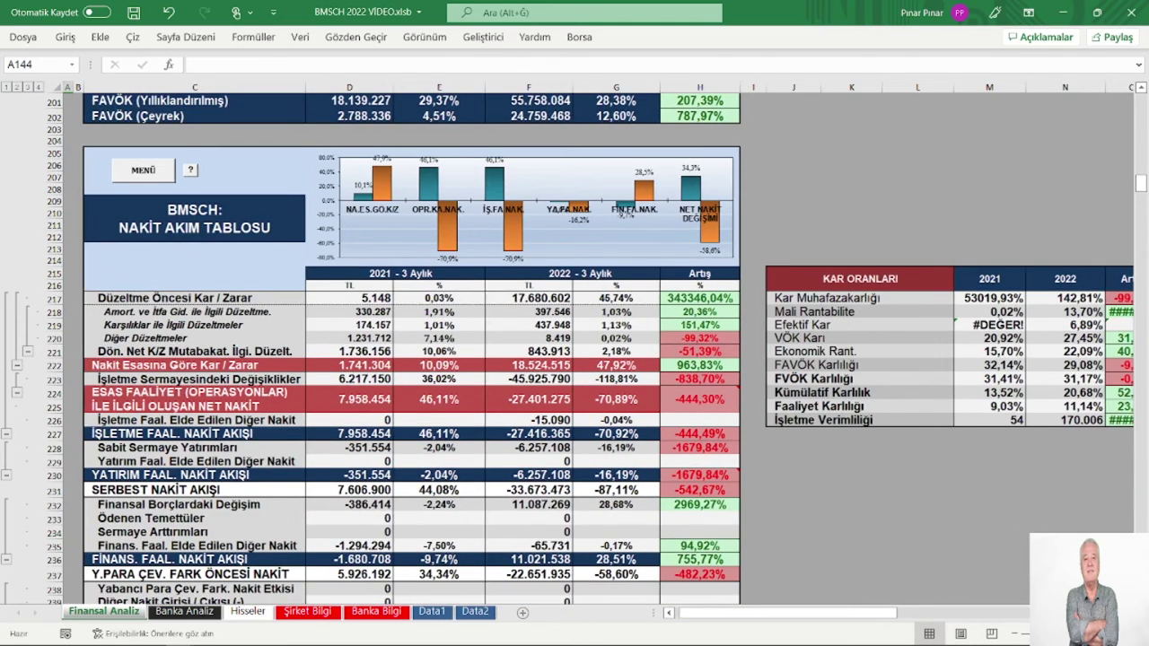
scroll(574, 359, right, 3)
scroll(732, 486, right, 1)
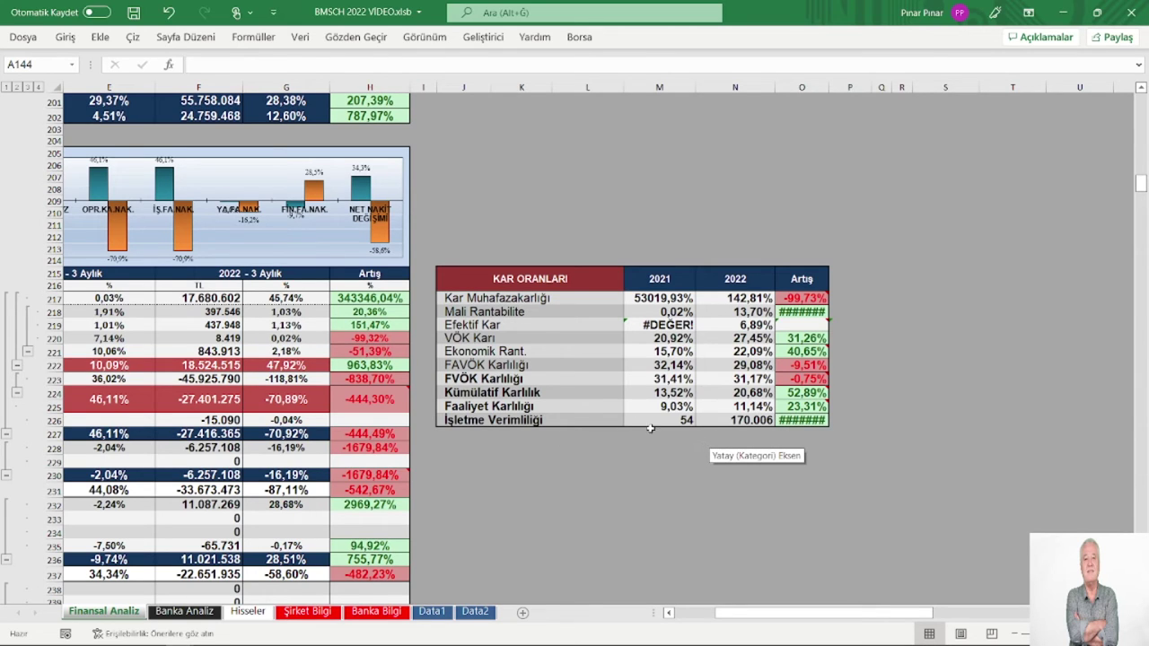
mouse_move(808, 410)
mouse_move(815, 381)
mouse_move(585, 643)
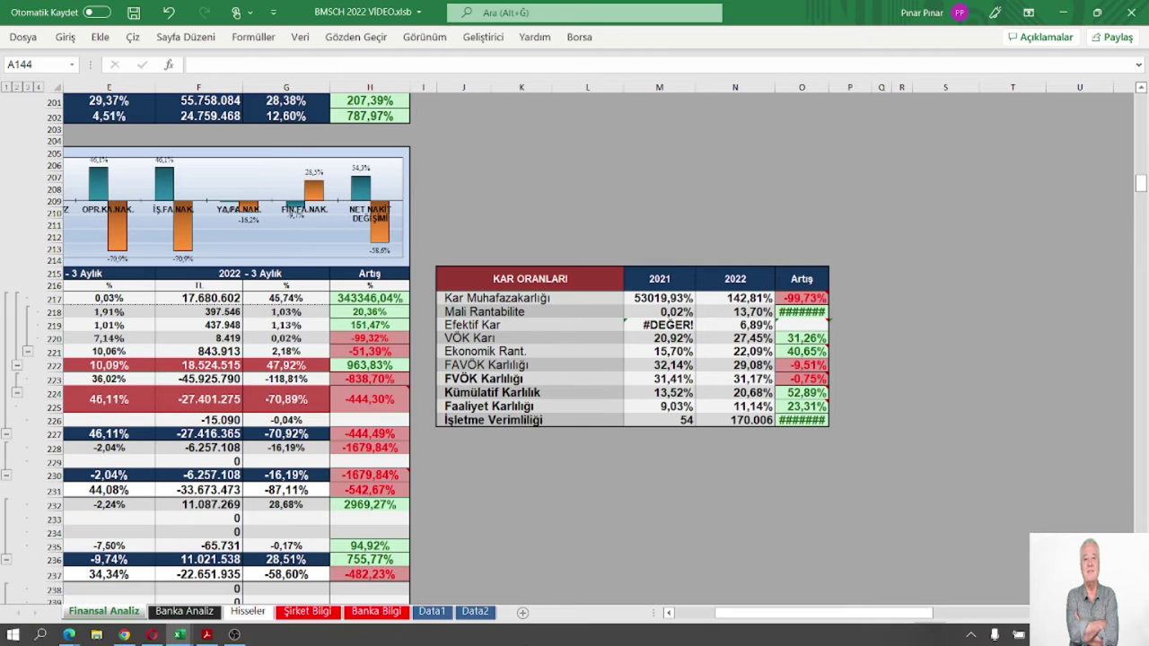
click(679, 616)
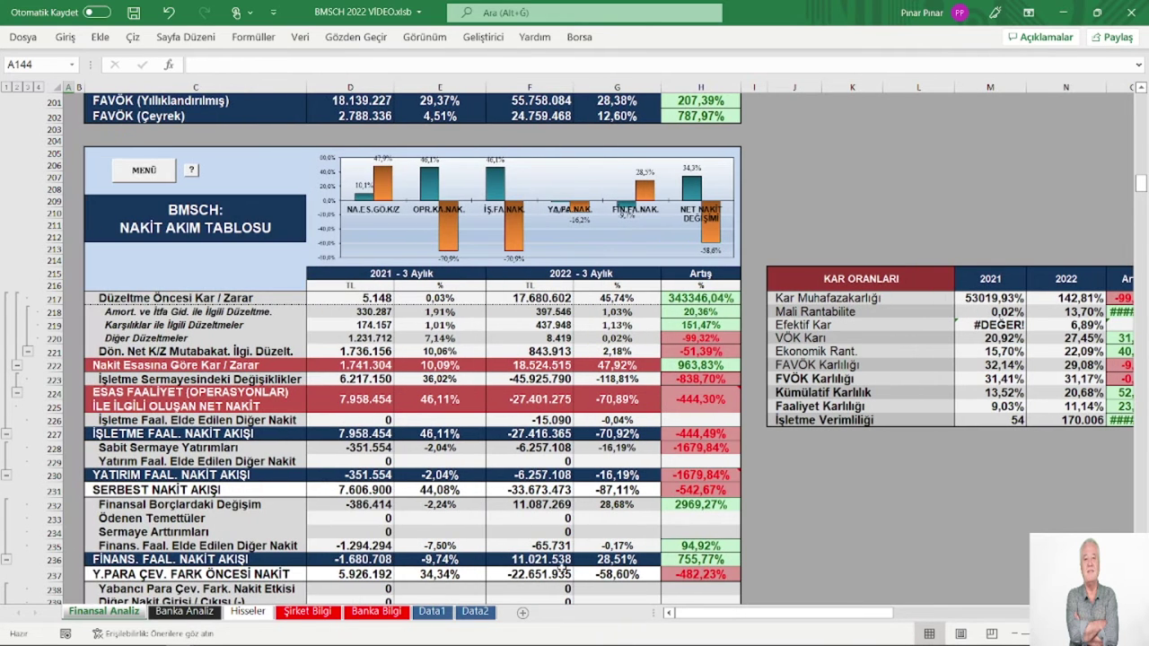
Step: Open the NAKİT (PARA) AKIM DEĞERLEME notes and read the cash flow ratios for operations, sales, investment, financing and adjusted profit
click(192, 172)
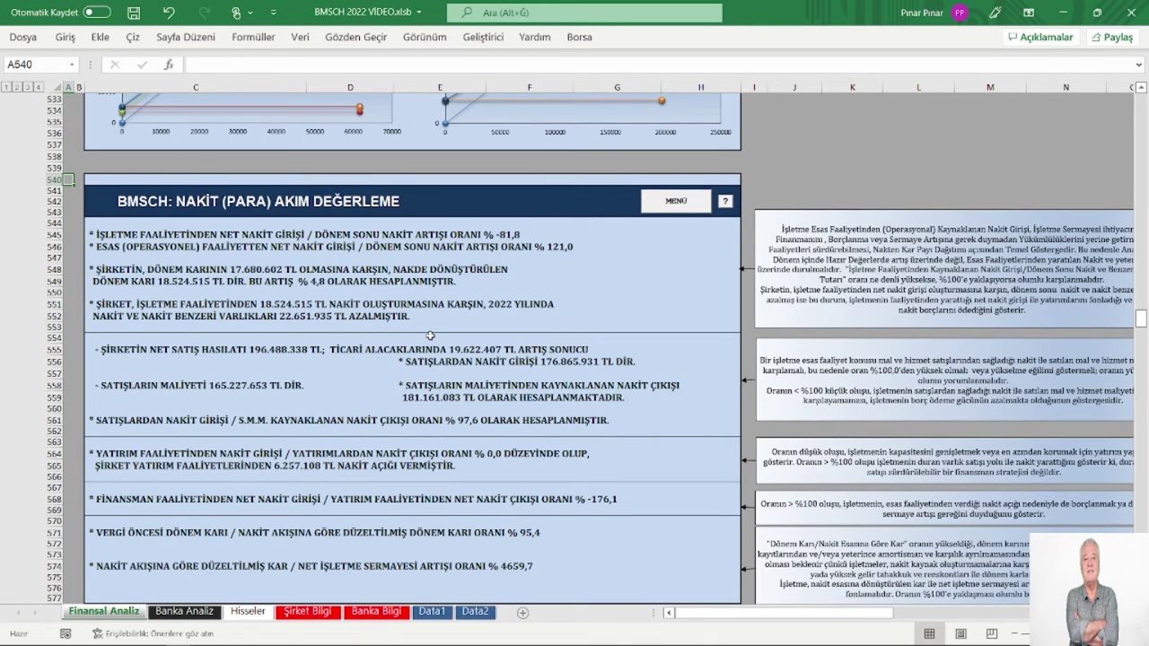
scroll(430, 336, down, 1)
scroll(430, 334, down, 1)
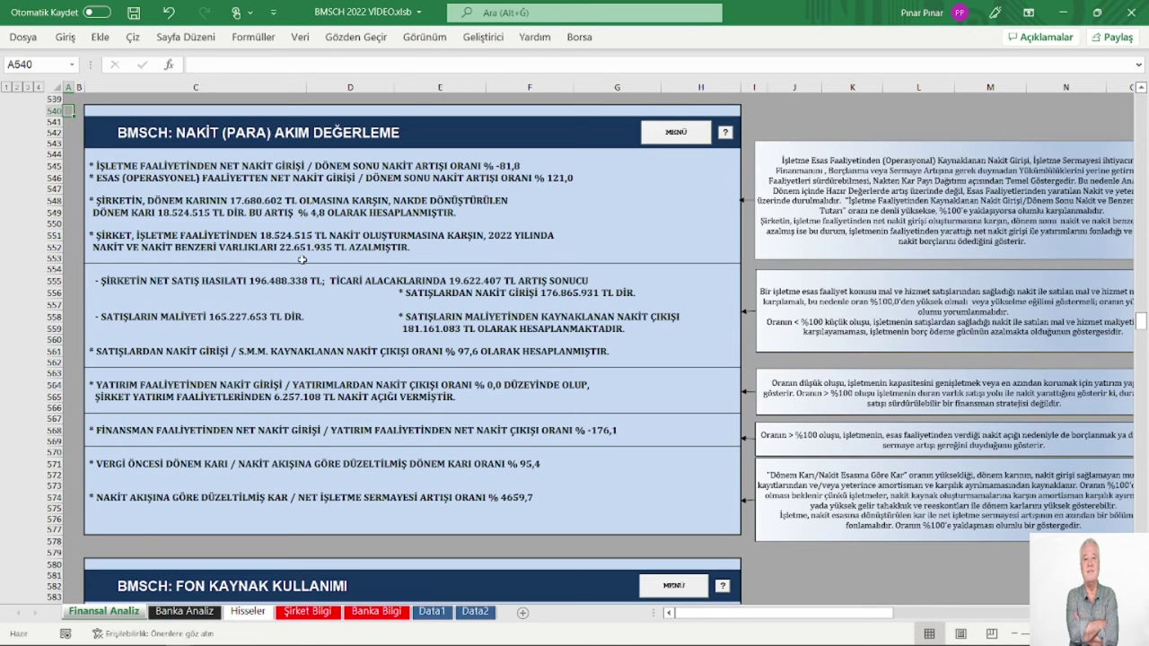
scroll(352, 270, down, 1)
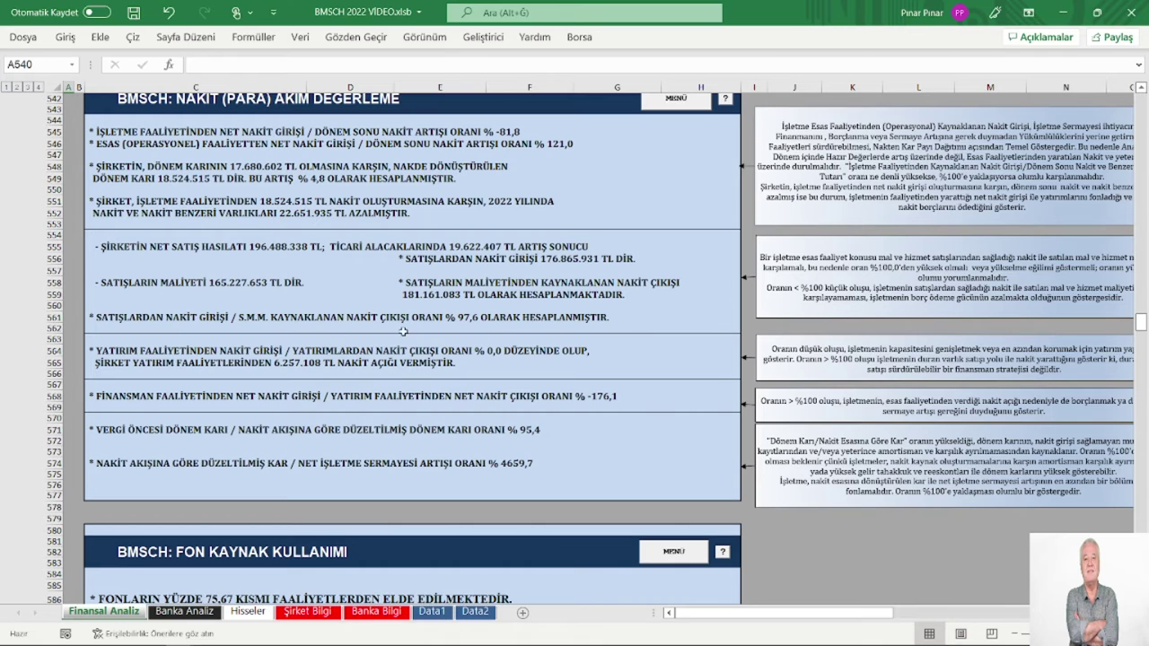
scroll(609, 330, down, 2)
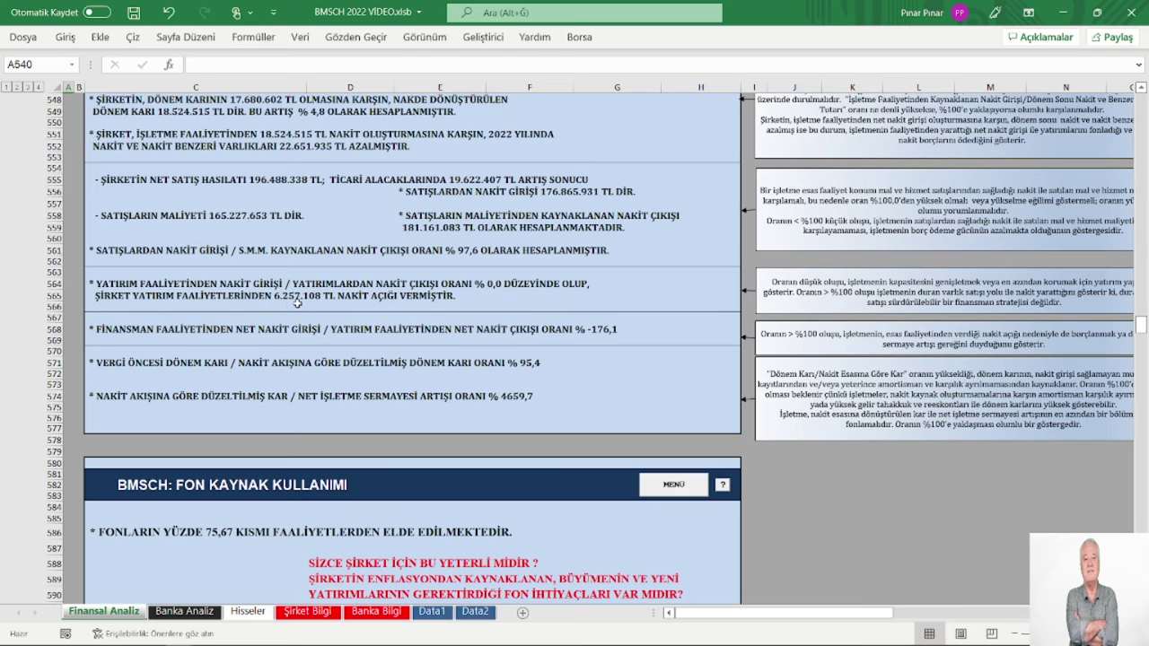
scroll(368, 300, down, 2)
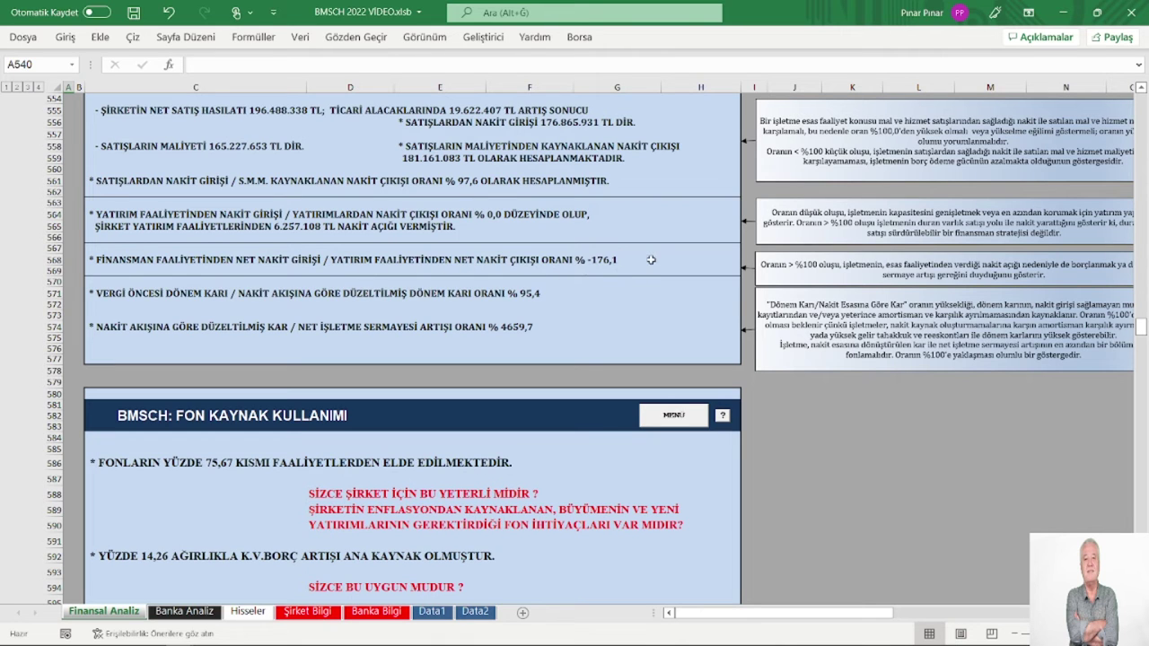
scroll(645, 263, down, 2)
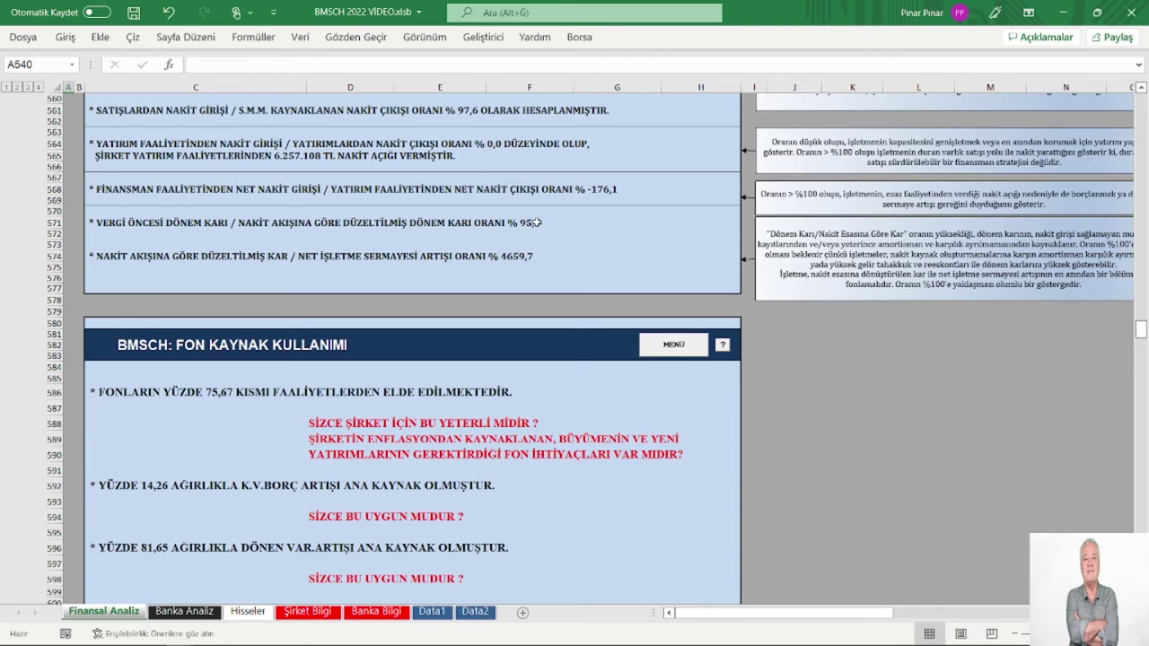
Step: Read the FON KAYNAK KULLANIMI comments on the sources and uses of funds, and return to the main menu
scroll(527, 238, down, 4)
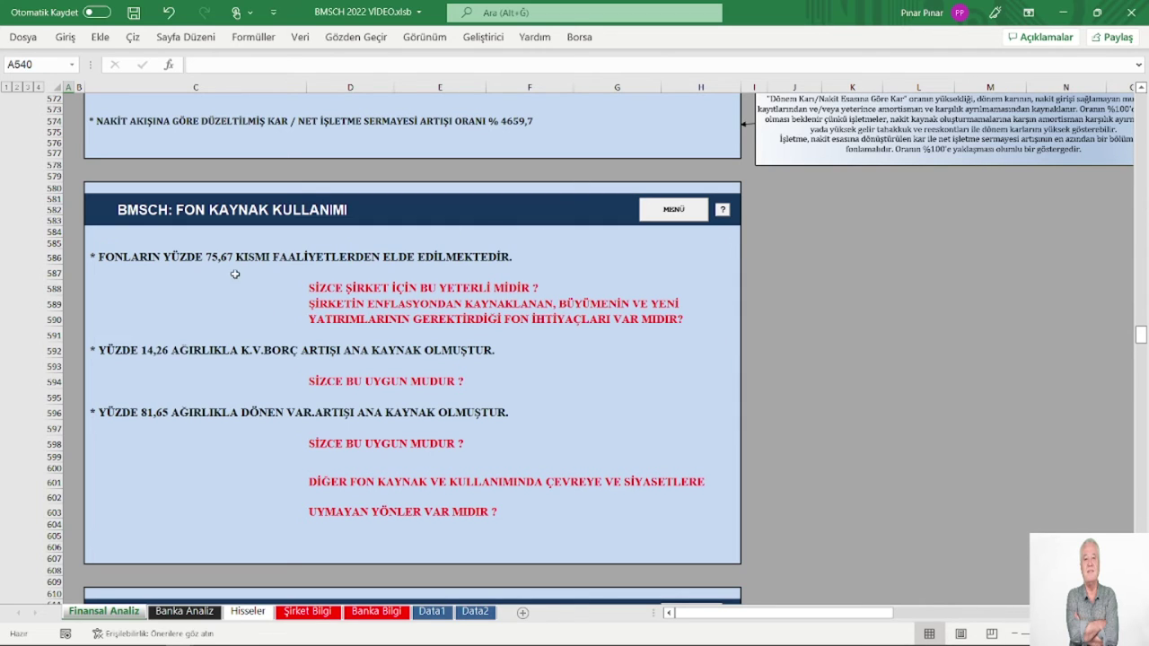
scroll(239, 286, down, 2)
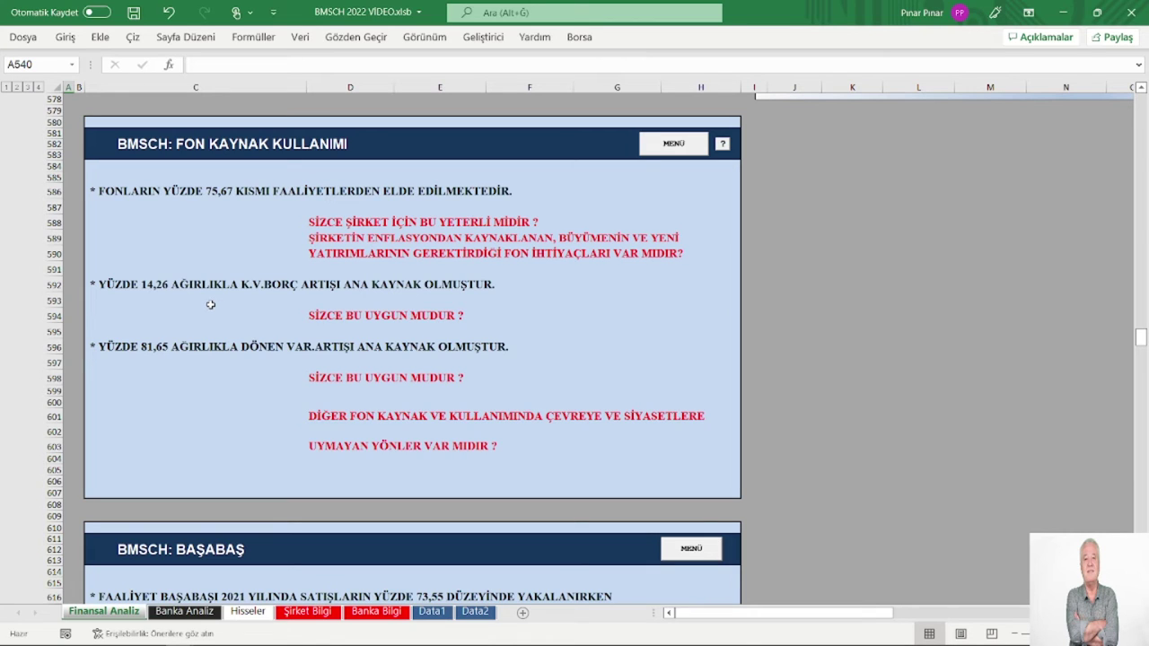
click(673, 146)
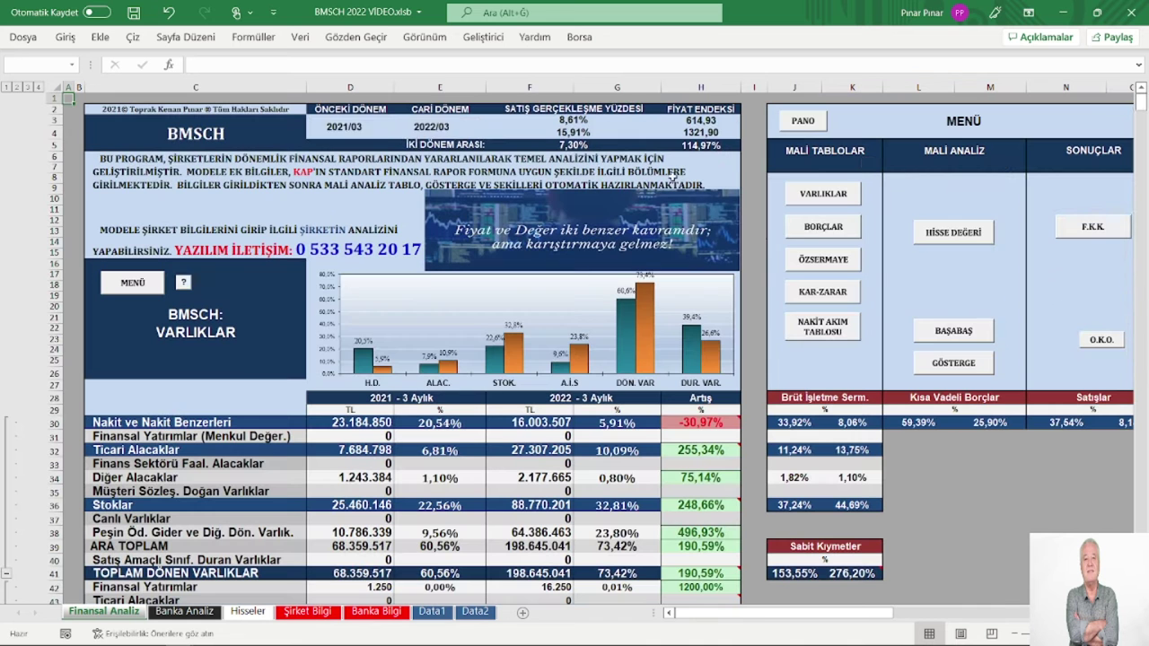
Step: Open the F.K.K. analysis, examine the first-quarter 2022 fund sources and uses down to Toplam Kullanım, and return to the main menu
click(953, 297)
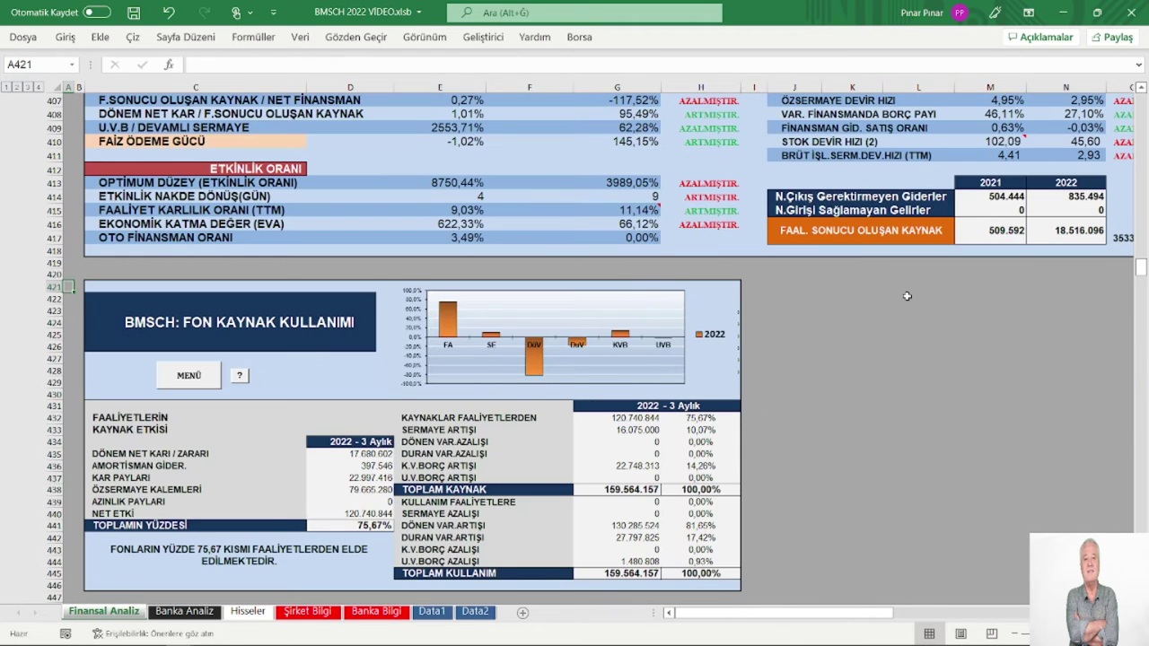
scroll(623, 305, down, 5)
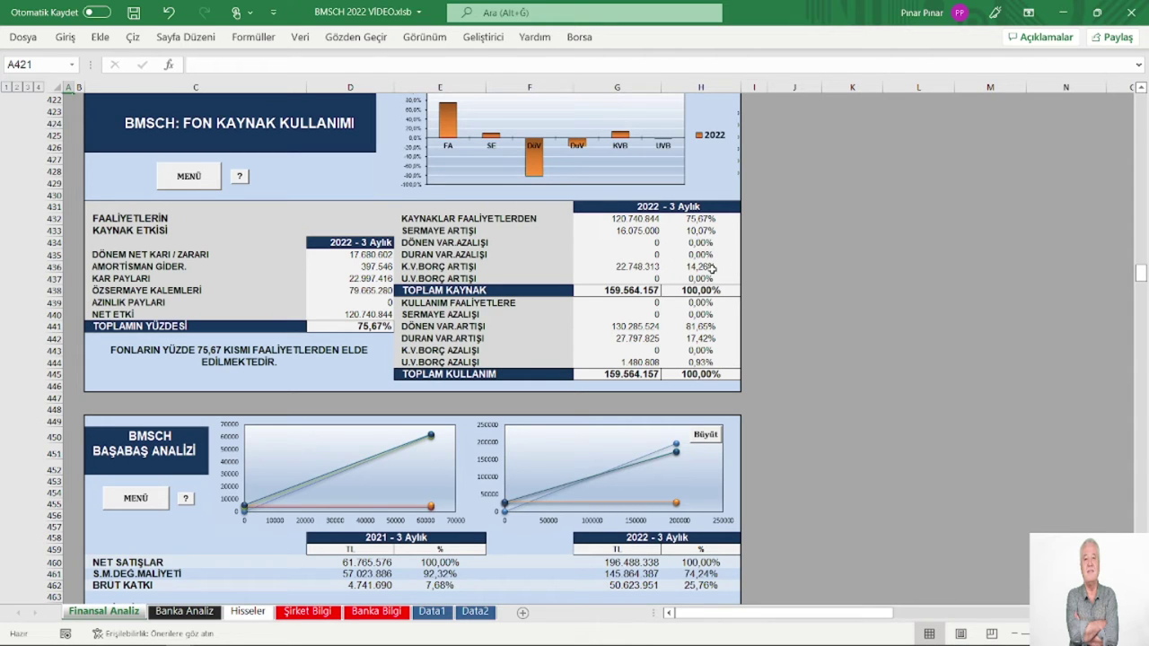
scroll(607, 296, down, 3)
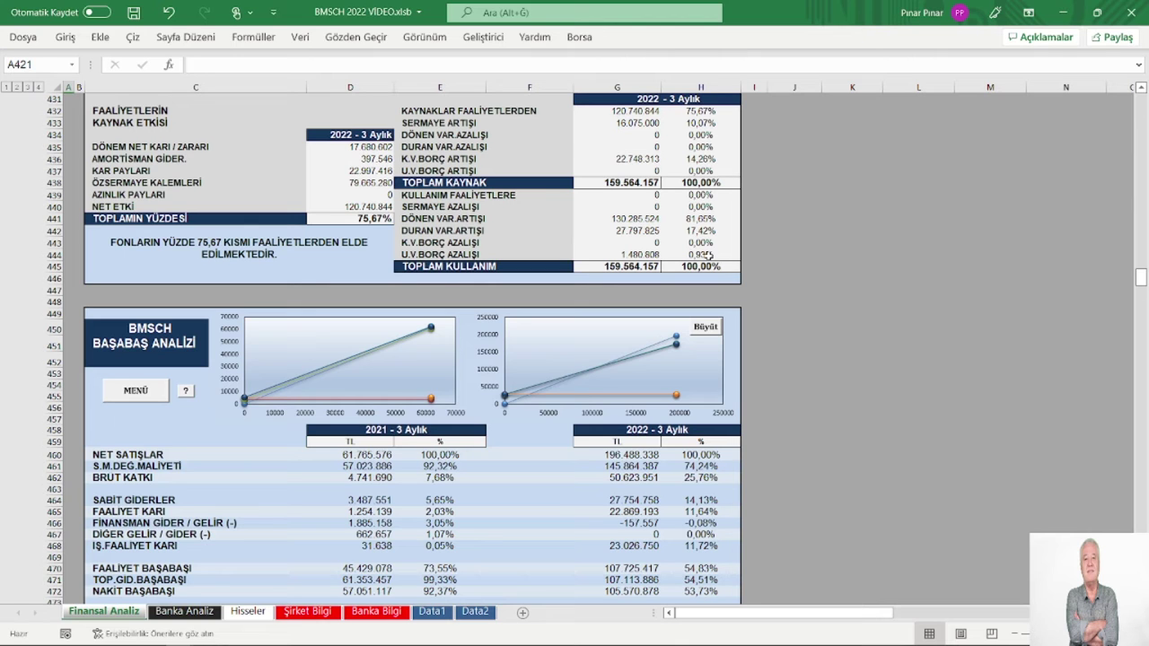
click(136, 391)
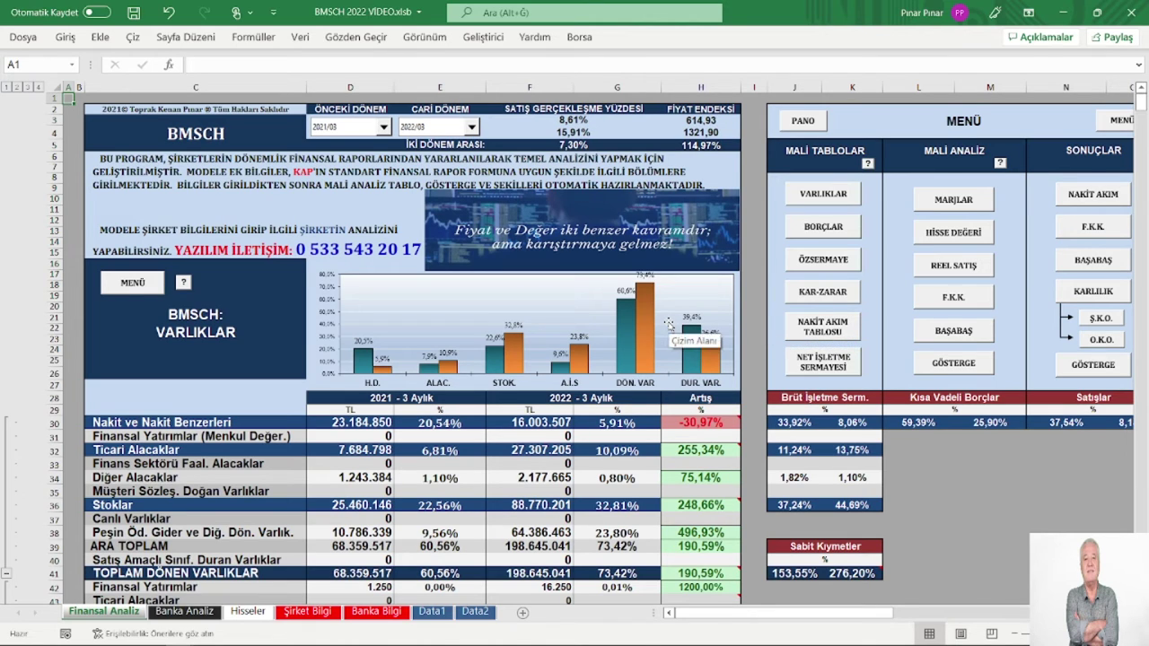
Step: Open the NET İŞLETME SERMAYESİ table, review the working capital change for the first quarter of 2022, and return to the main menu
click(818, 362)
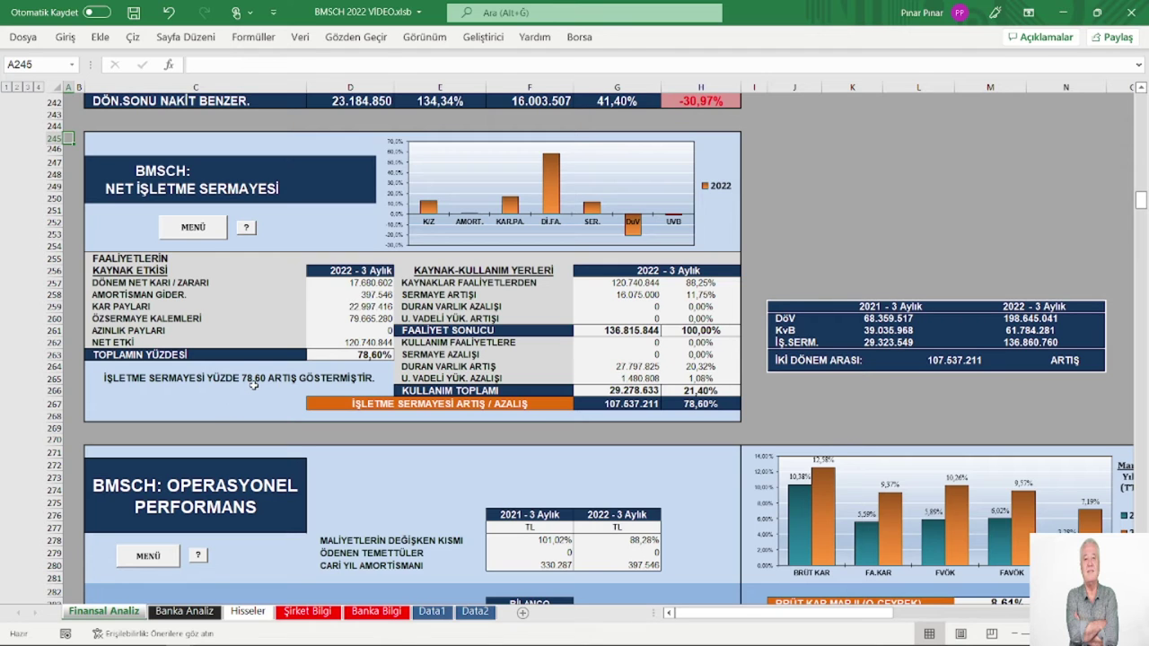
click(212, 232)
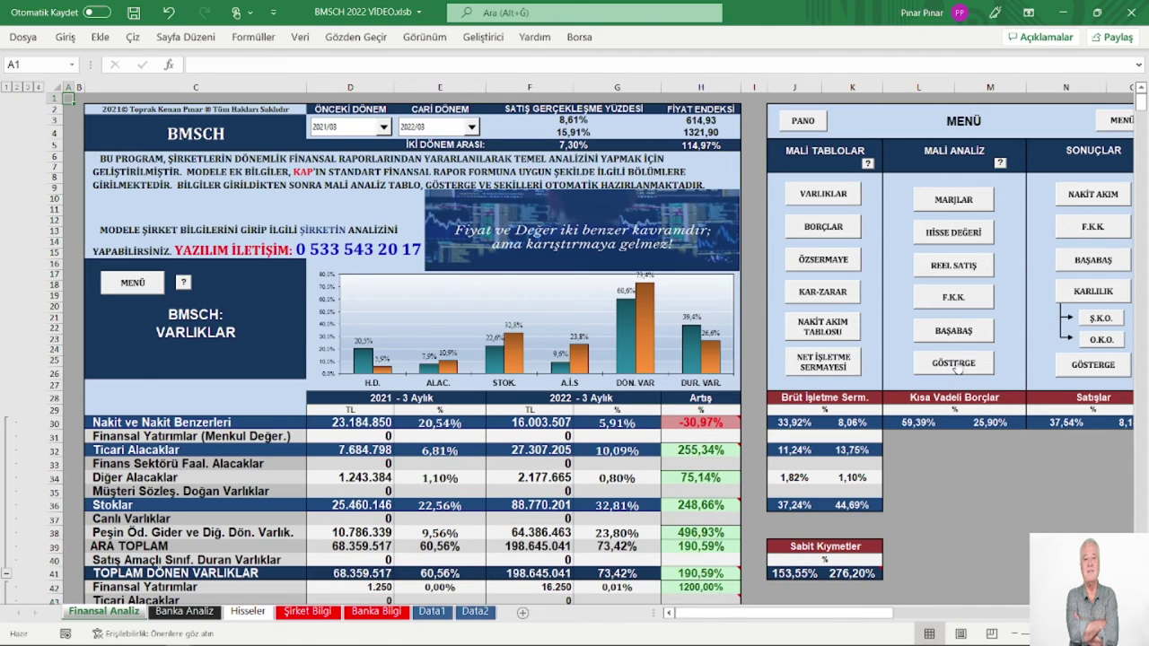
click(954, 364)
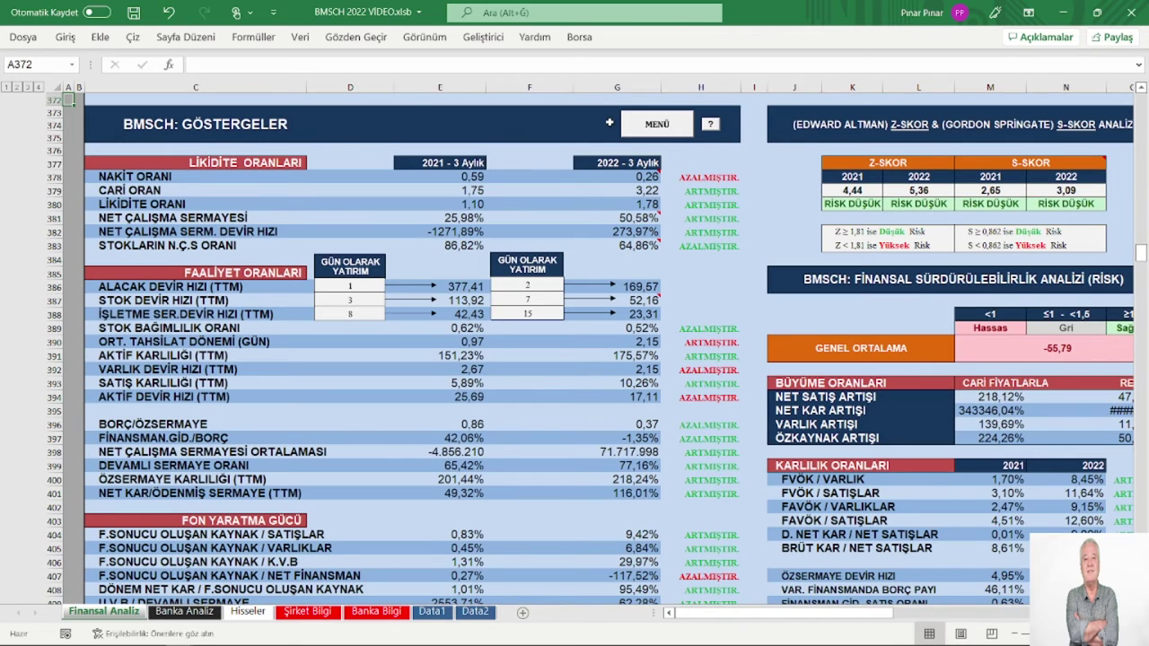
click(655, 126)
Step: Open the REEL SATIŞ analysis and compare net sales, price-adjusted real sales and their increase between 2021 and 2022
click(947, 274)
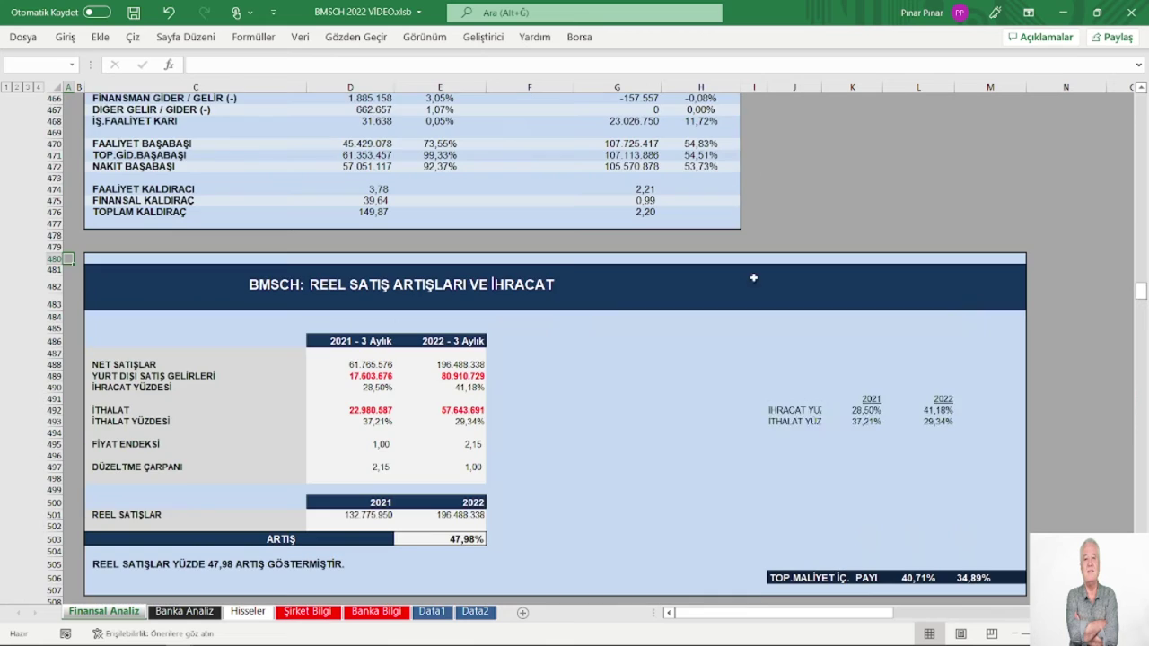
scroll(682, 286, down, 4)
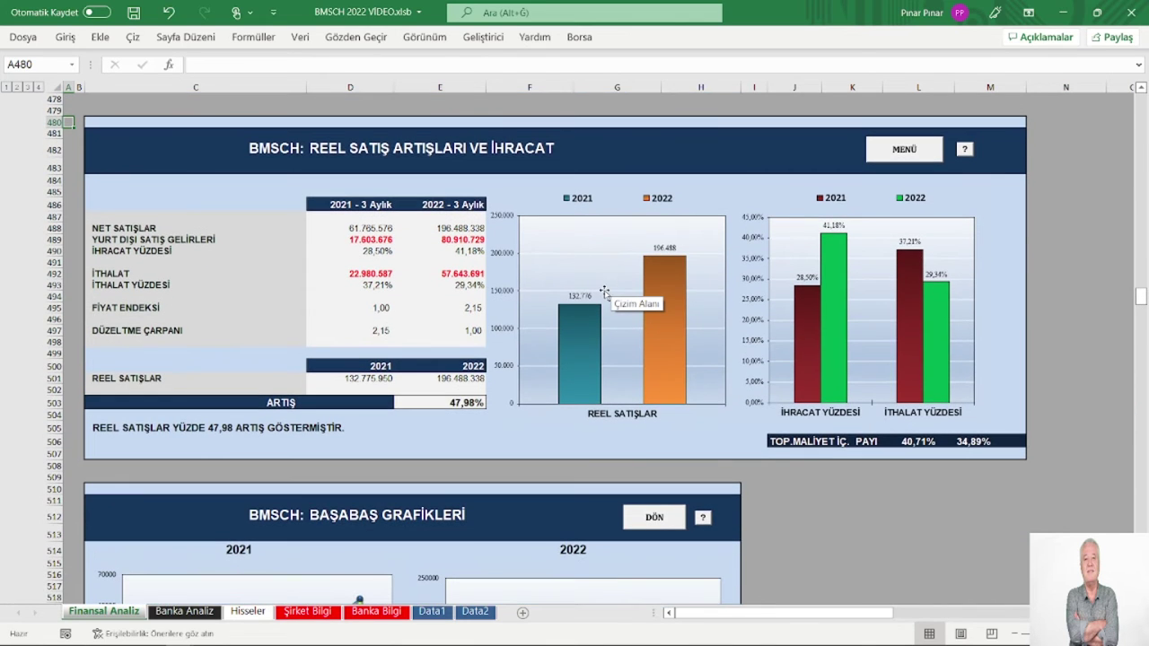
scroll(530, 372, down, 2)
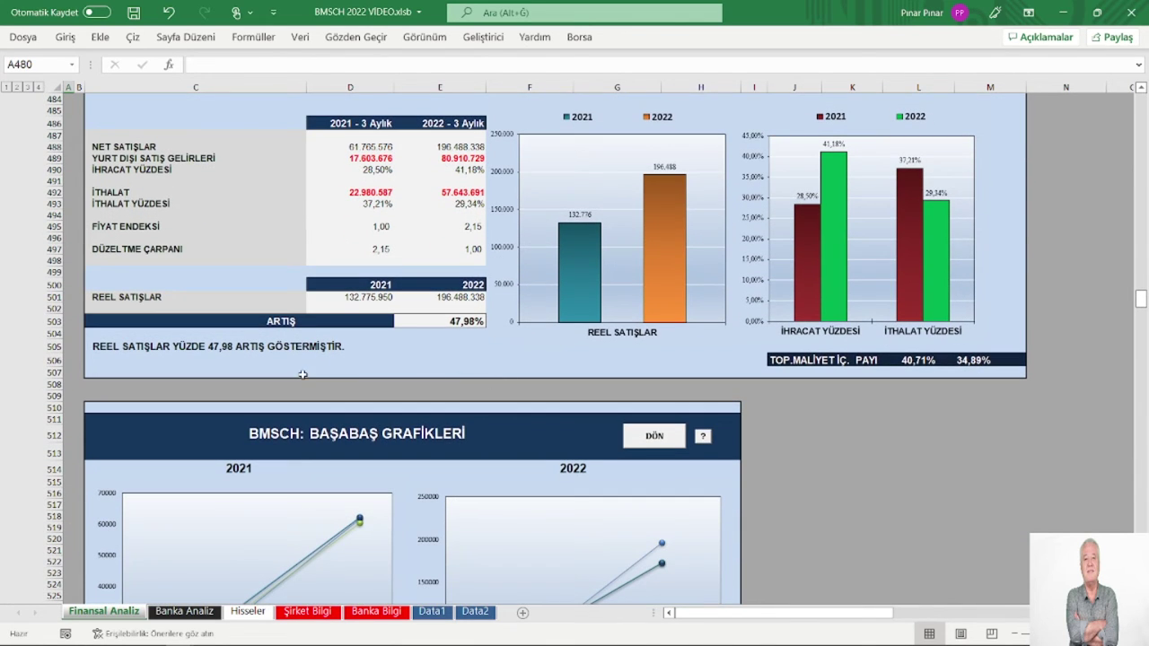
scroll(331, 364, up, 1)
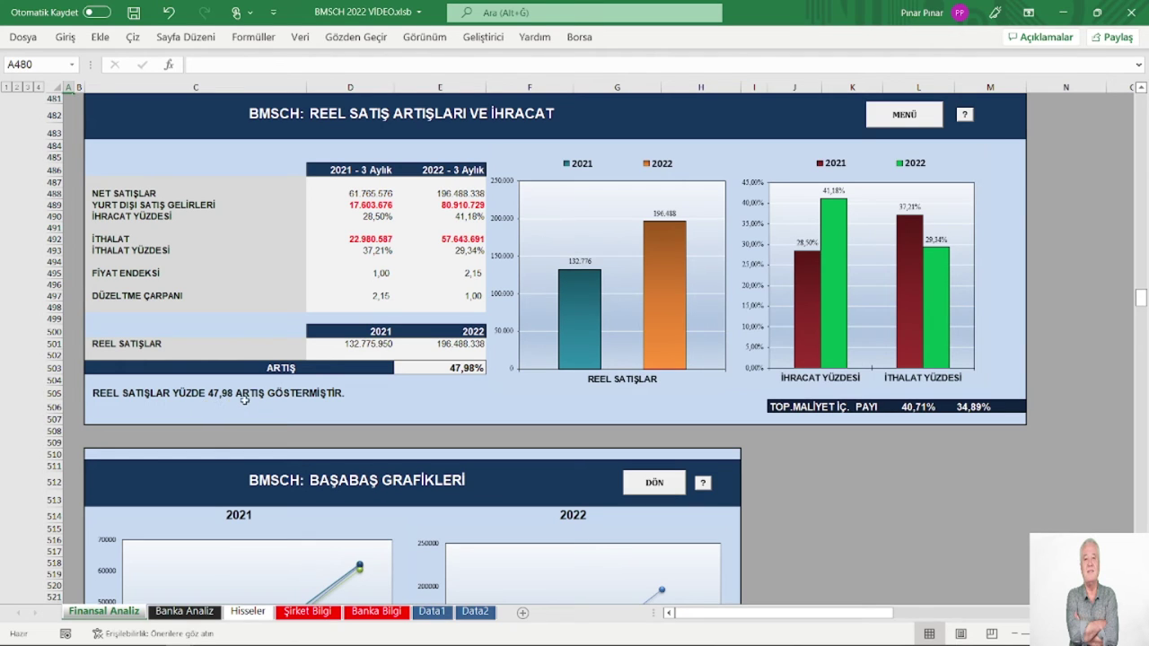
mouse_move(675, 280)
scroll(546, 407, up, 1)
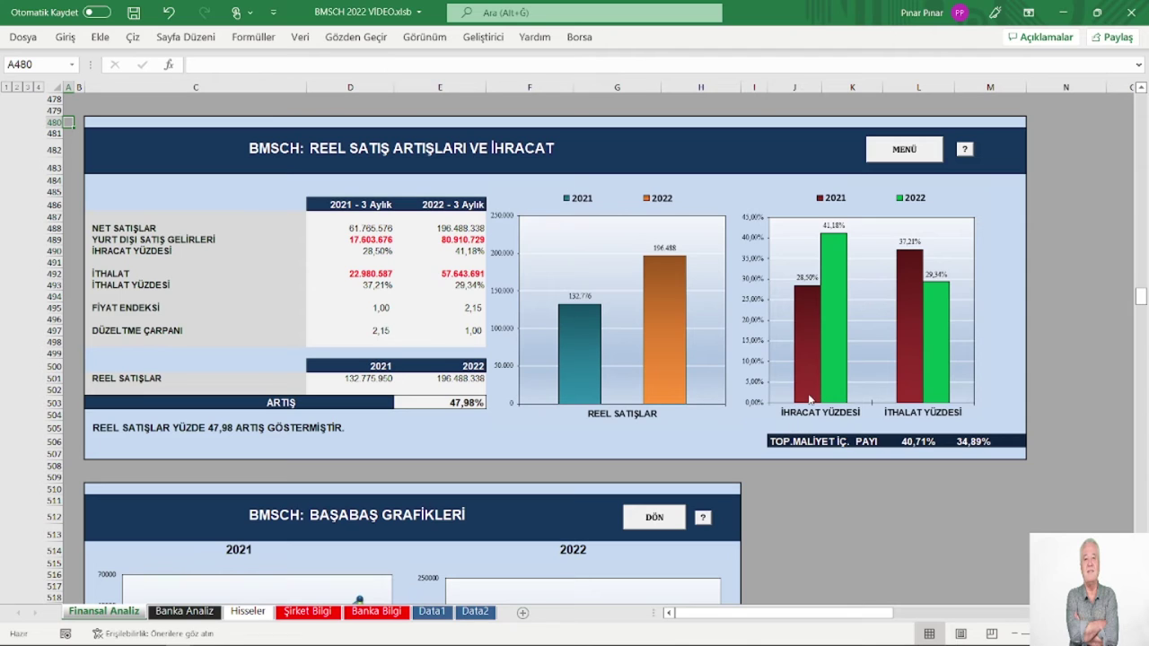
Step: Compare the export and import percentages for 2021 and 2022 in the bar chart, and return to the main menu
mouse_move(804, 380)
mouse_move(833, 291)
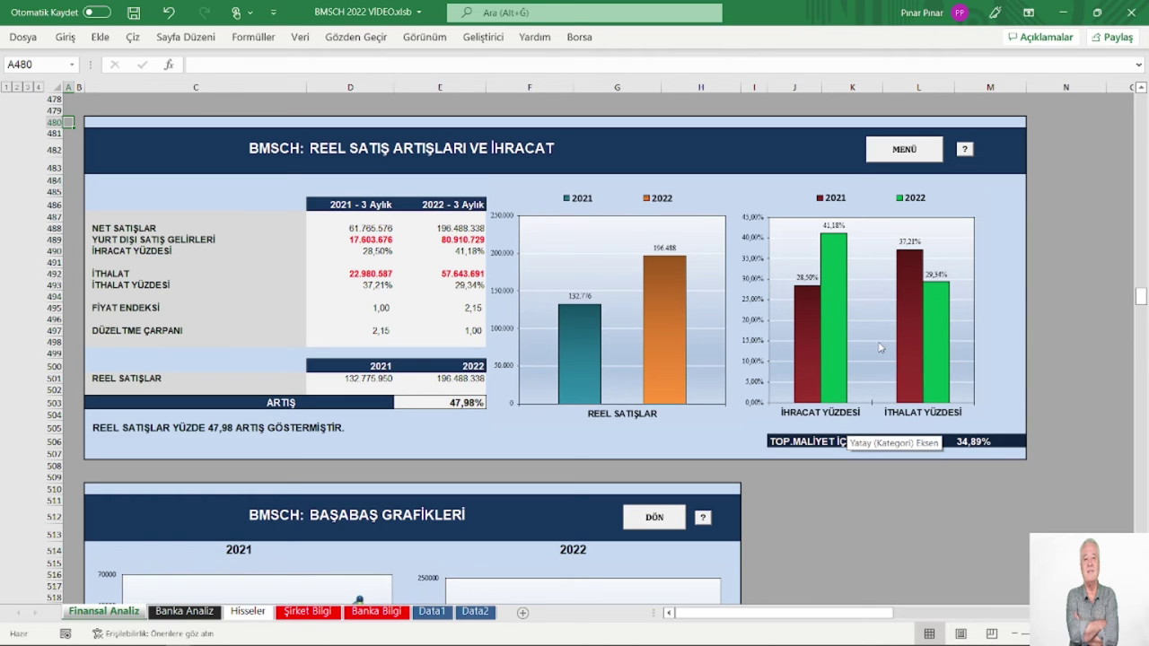
mouse_move(927, 390)
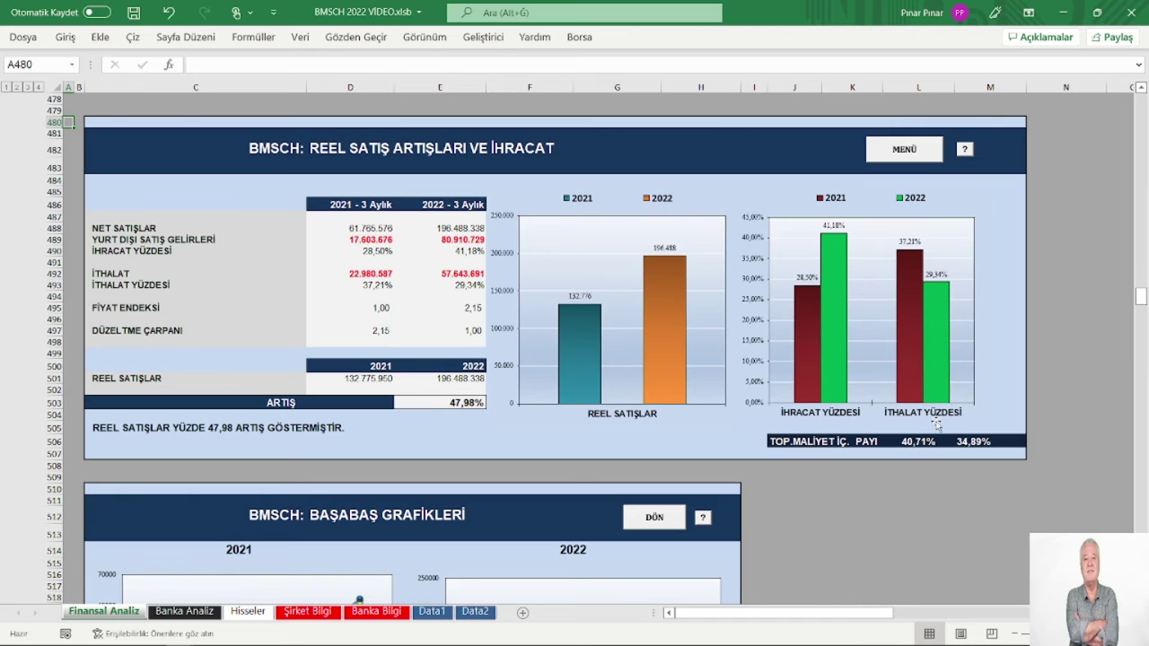
mouse_move(929, 338)
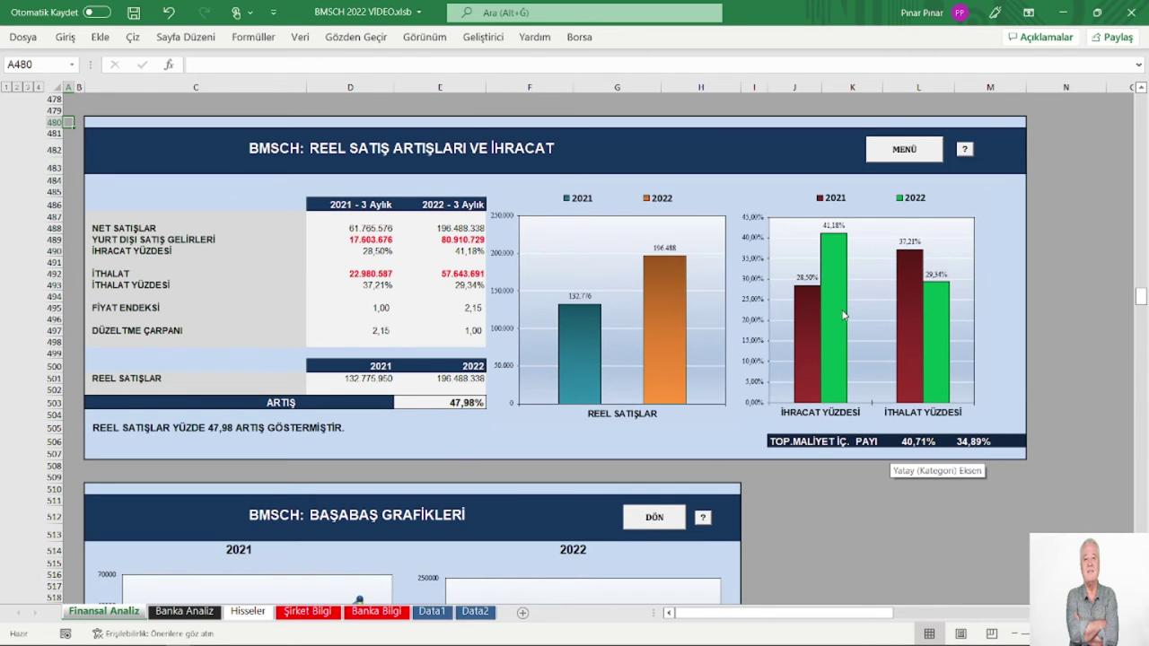
click(898, 151)
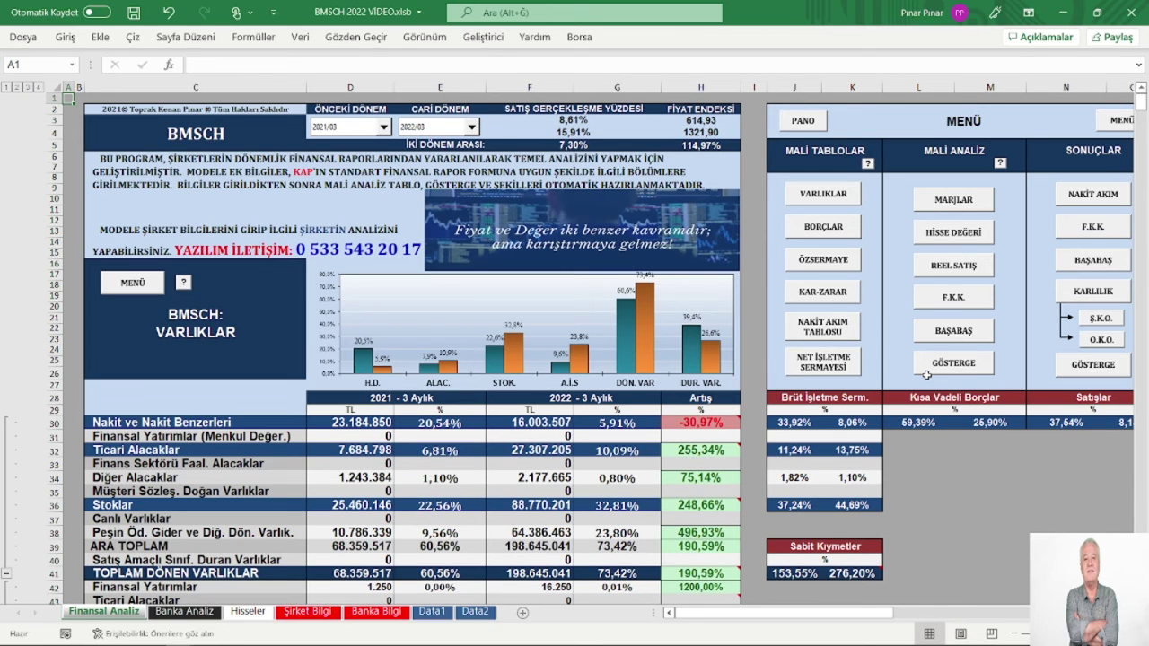
Step: Open the GÖSTERGELER table and review the liquidity, activity, fund-generation and efficiency ratios for both first quarters
click(933, 365)
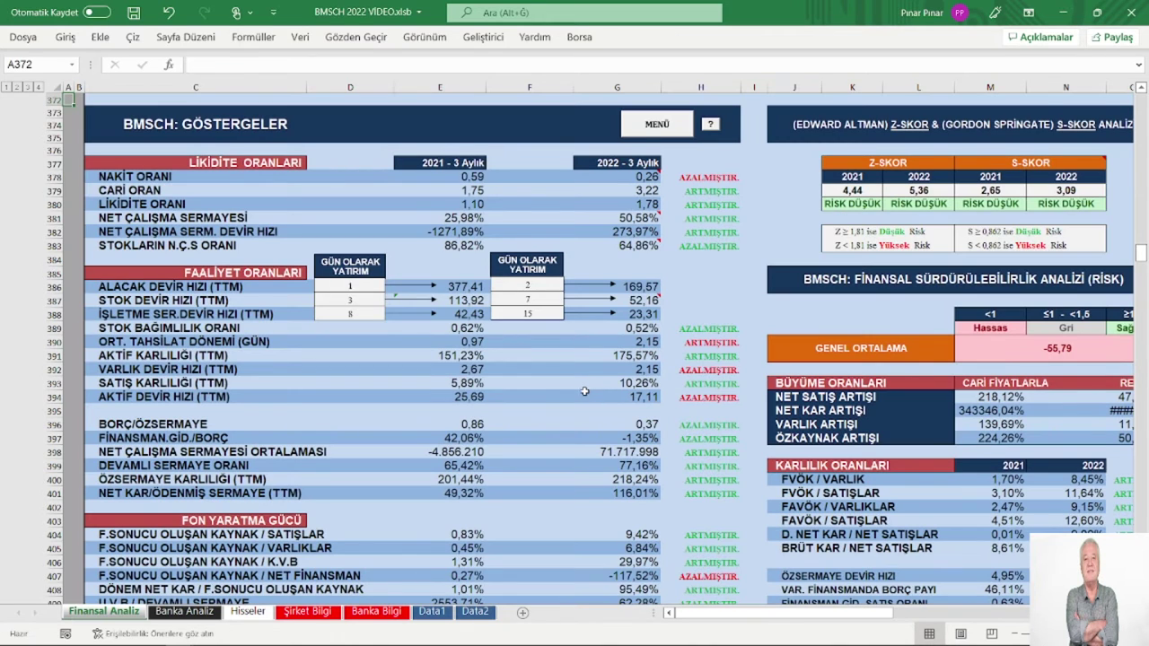
scroll(584, 392, up, 1)
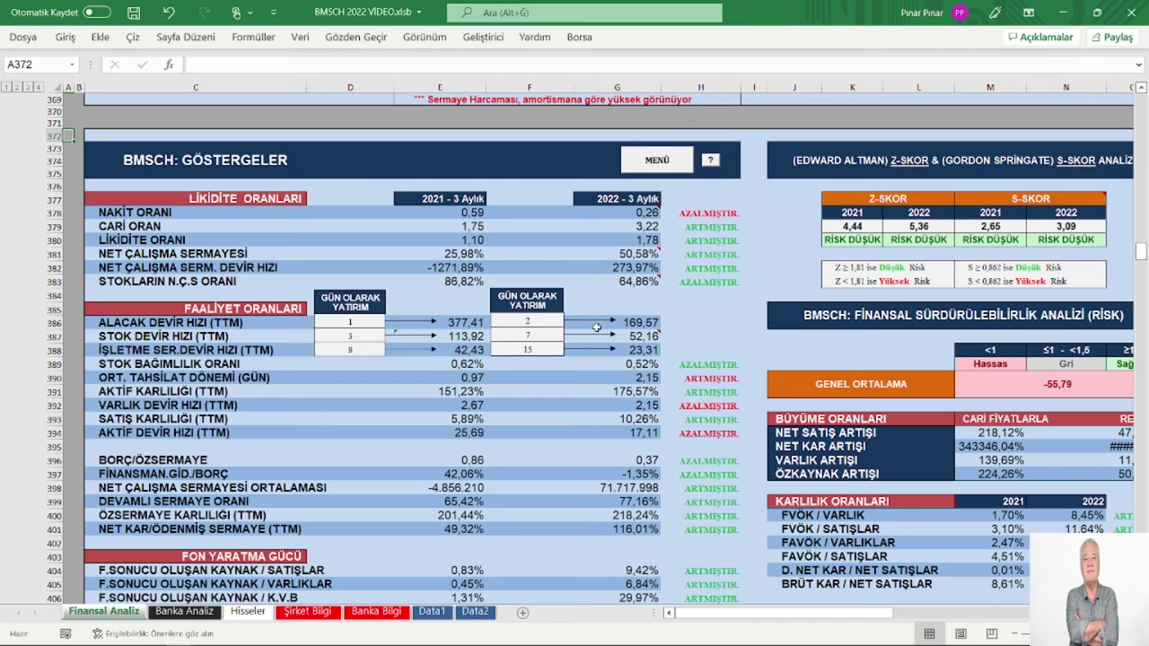
mouse_move(630, 335)
scroll(500, 359, down, 2)
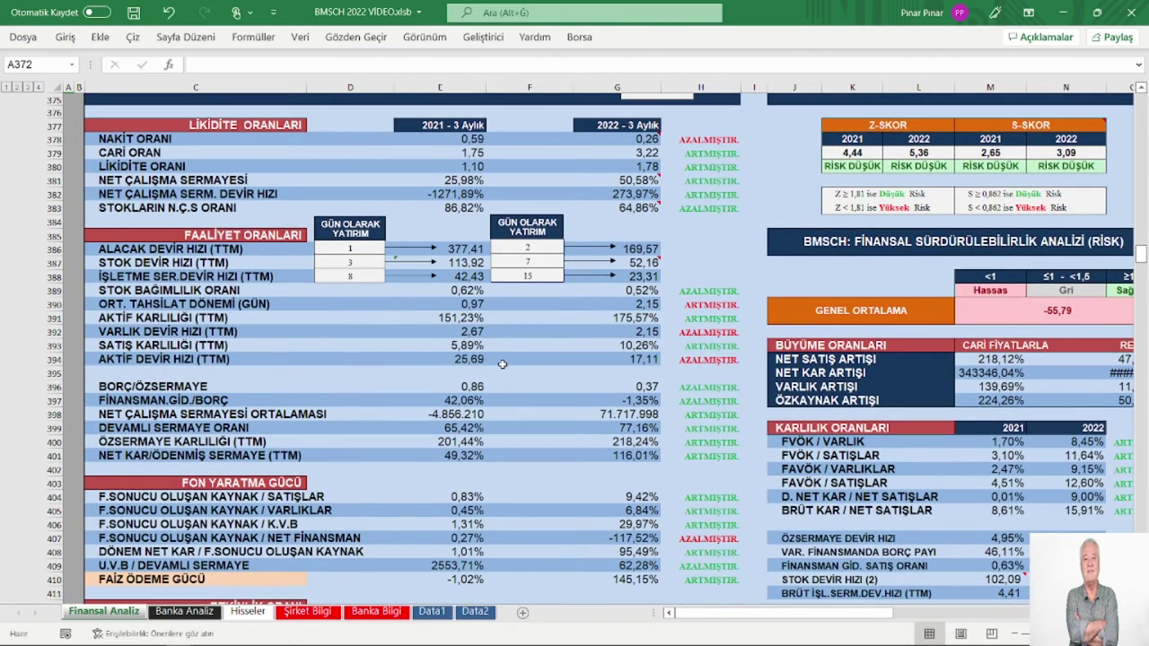
scroll(502, 362, down, 2)
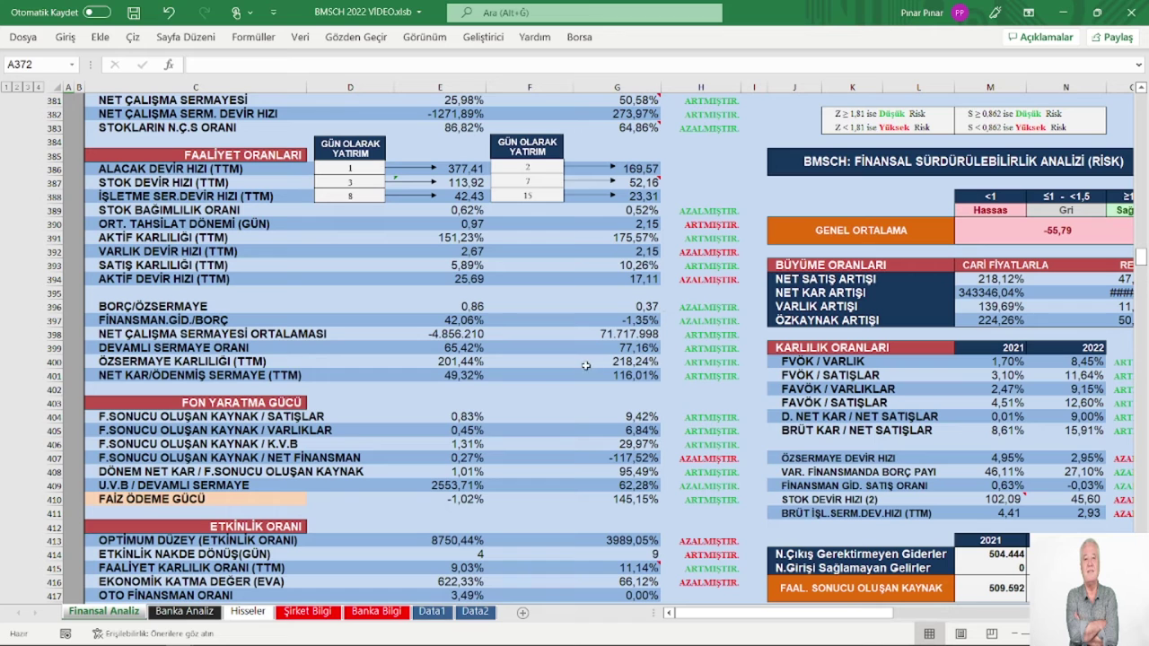
scroll(537, 370, down, 2)
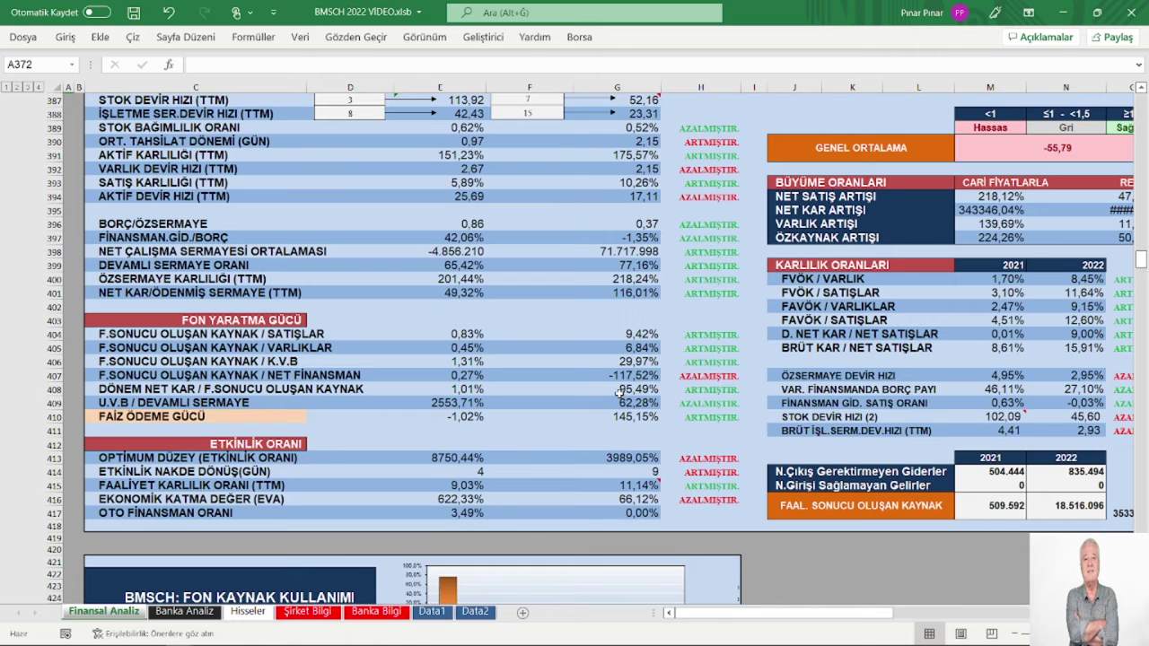
Step: Review the efficiency ratios, the Z-SKOR and S-SKOR risk scores, and the FİNANSAL SÜRDÜRÜLEBİLİRLİK growth and profitability tables
scroll(601, 399, down, 1)
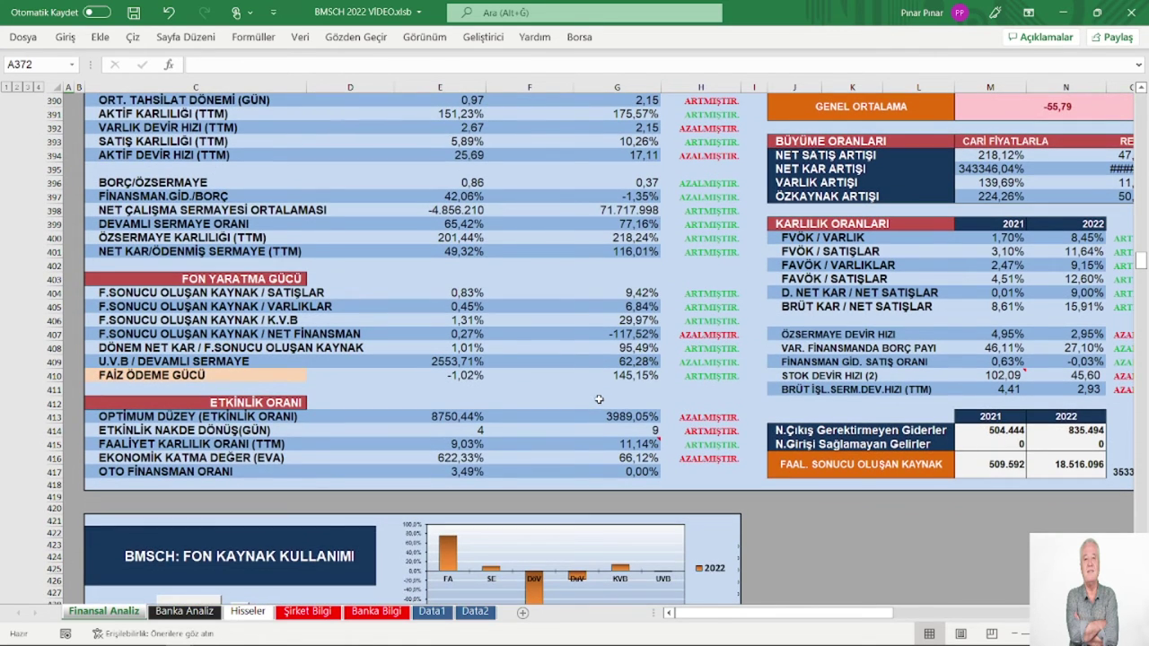
scroll(588, 402, down, 1)
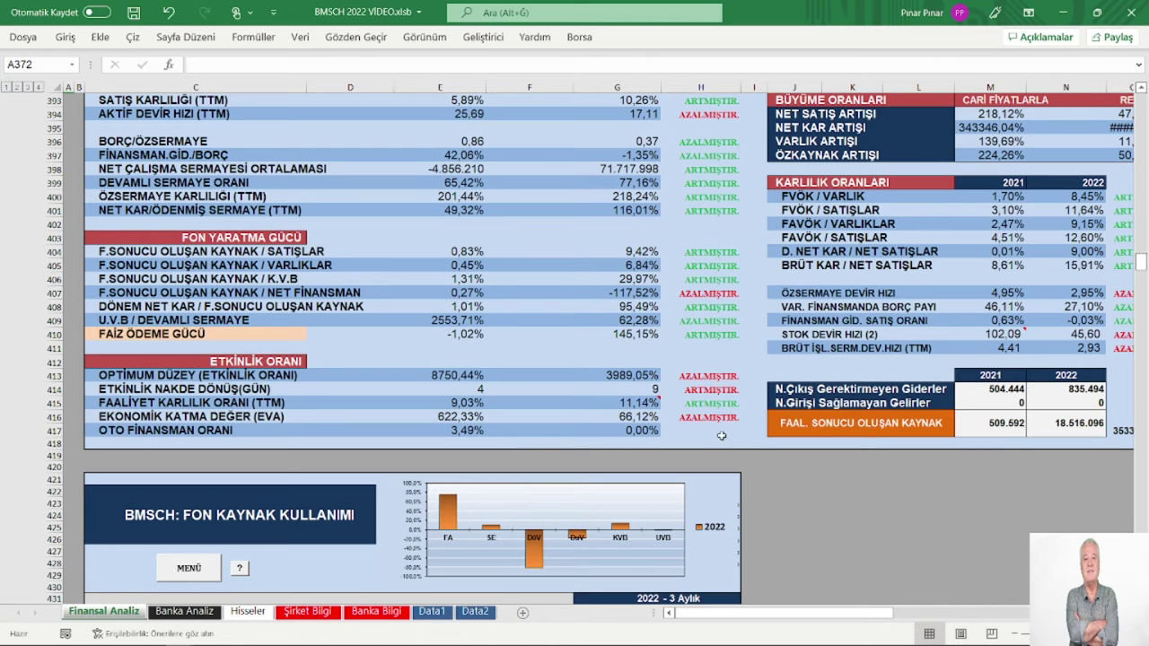
scroll(999, 584, right, 3)
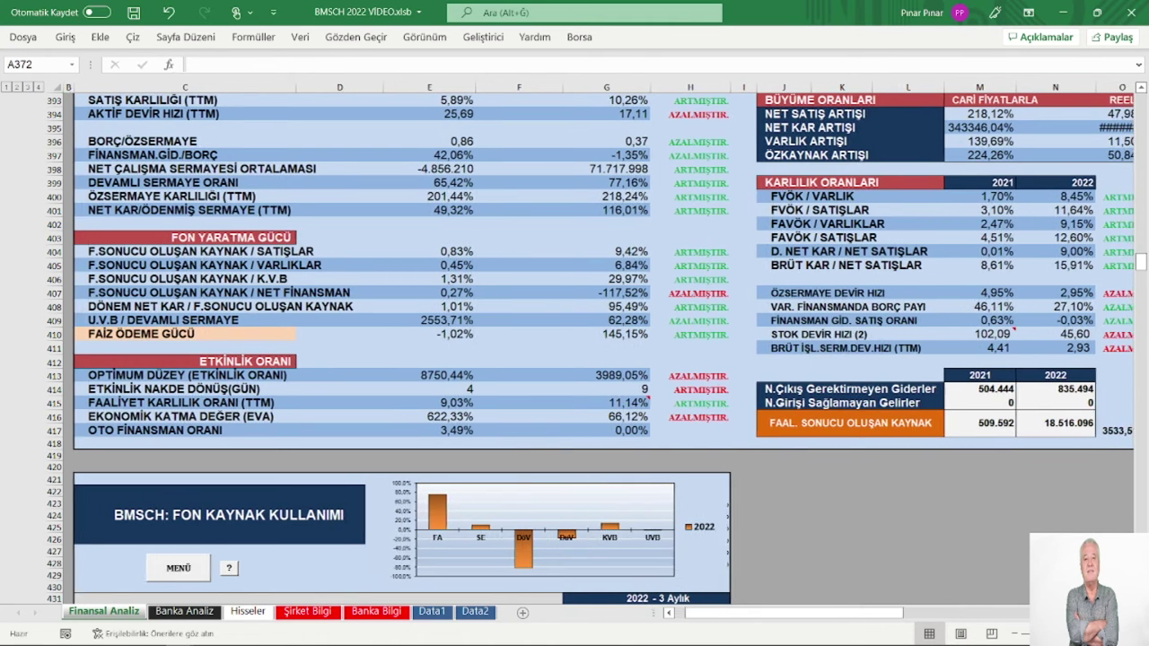
scroll(999, 584, up, 3)
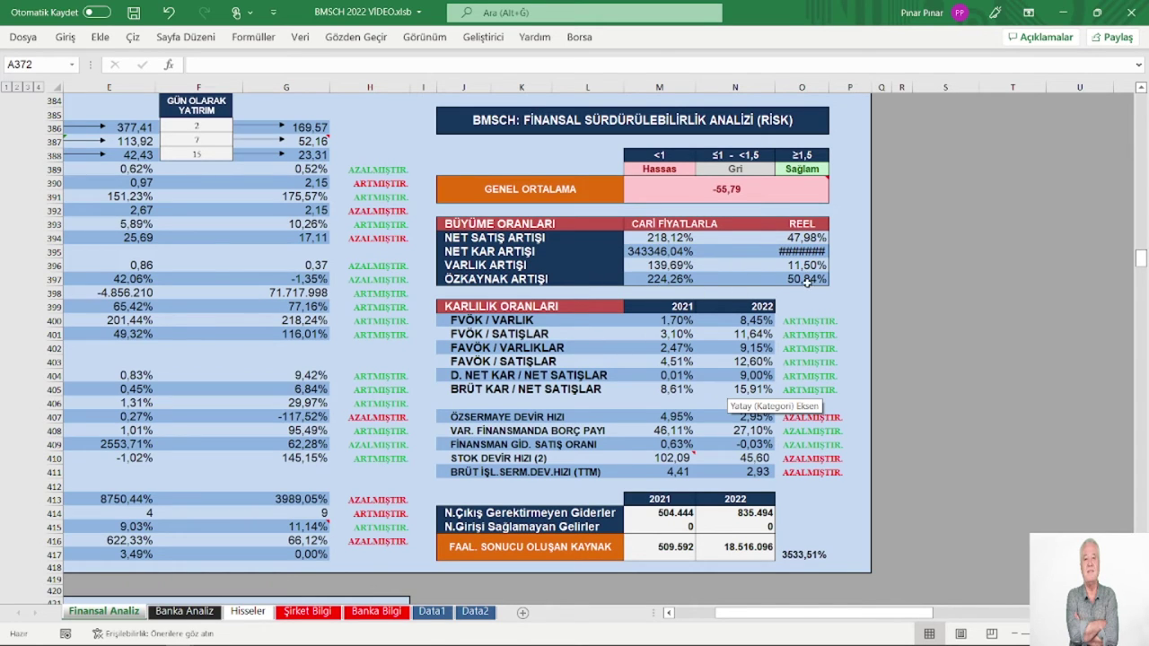
scroll(777, 398, up, 2)
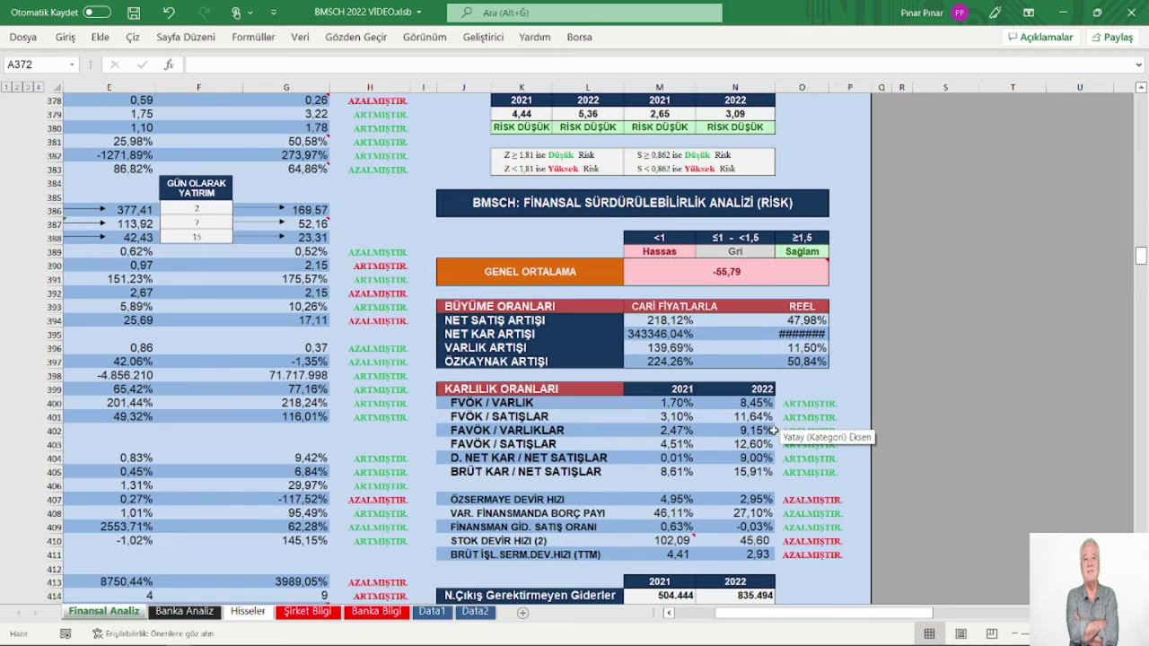
scroll(774, 432, up, 1)
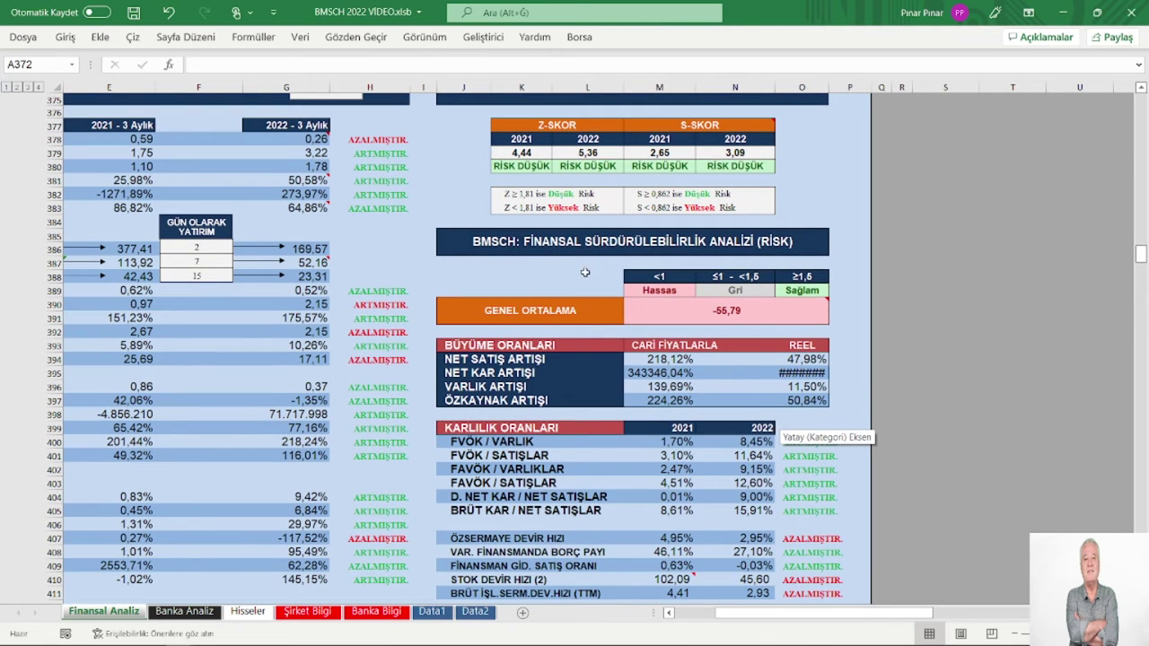
mouse_move(677, 314)
scroll(924, 399, down, 3)
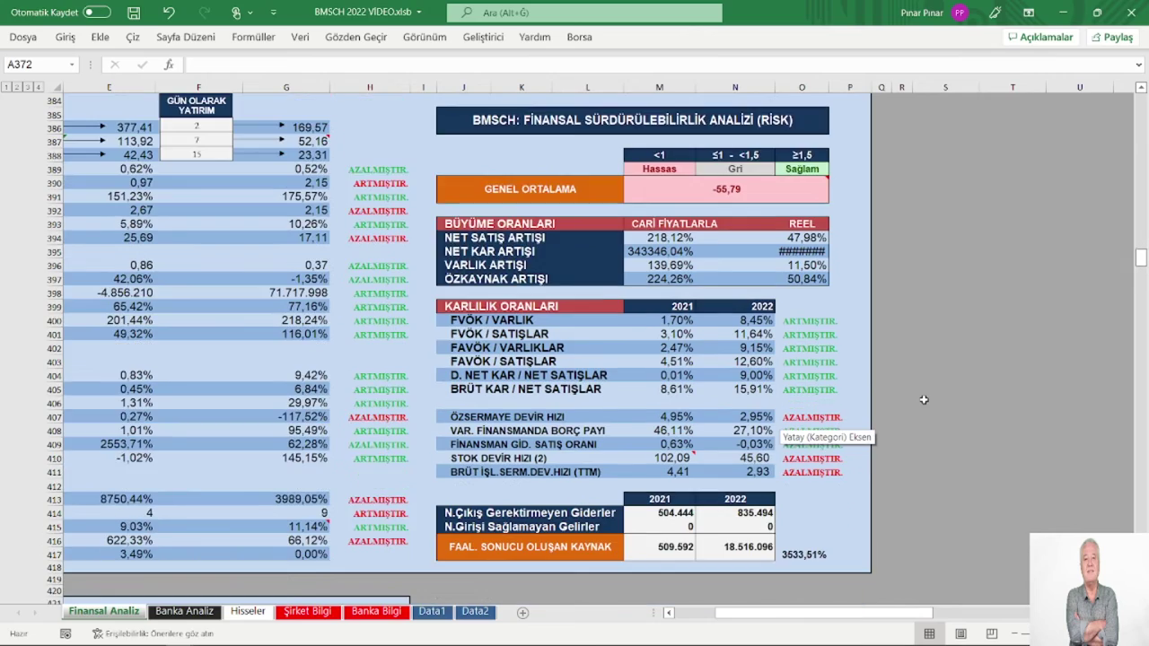
Step: Go back to the GÖSTERGELER table and return to the main menu
click(687, 611)
drag(687, 611, 681, 611)
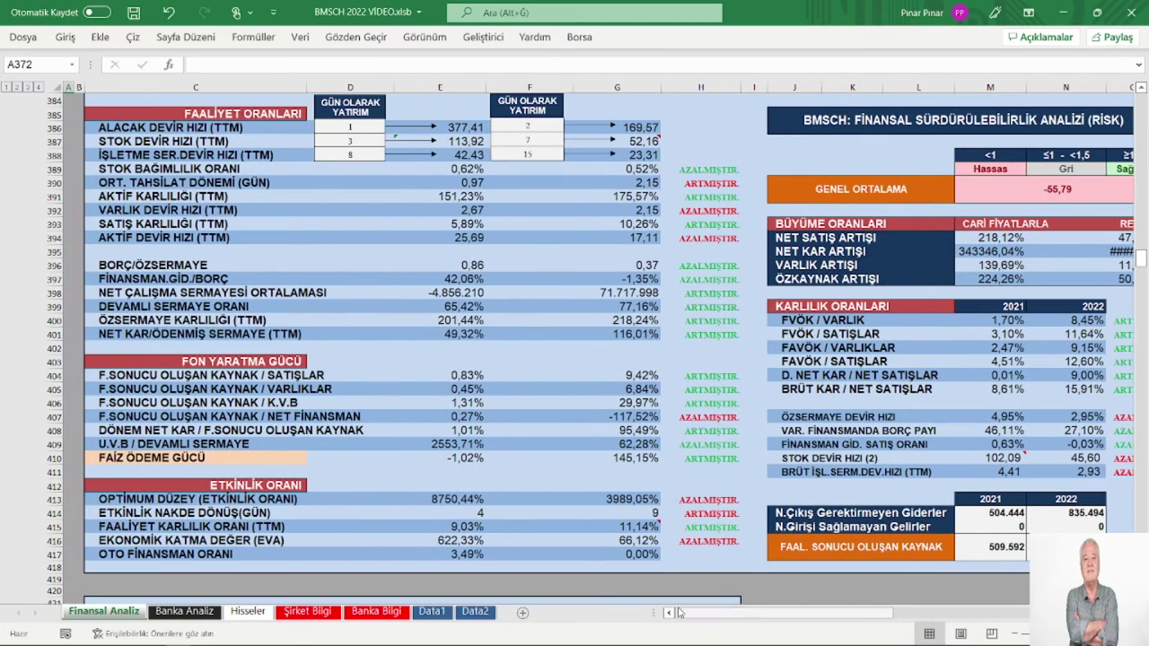
scroll(418, 402, up, 2)
scroll(353, 310, up, 6)
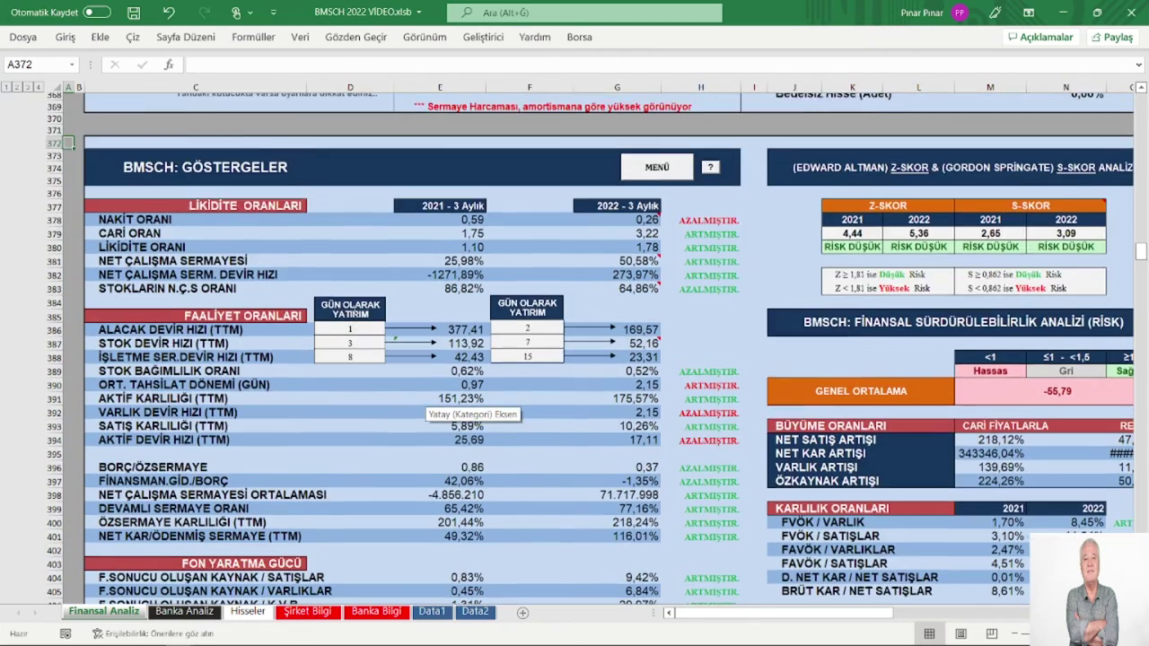
click(644, 284)
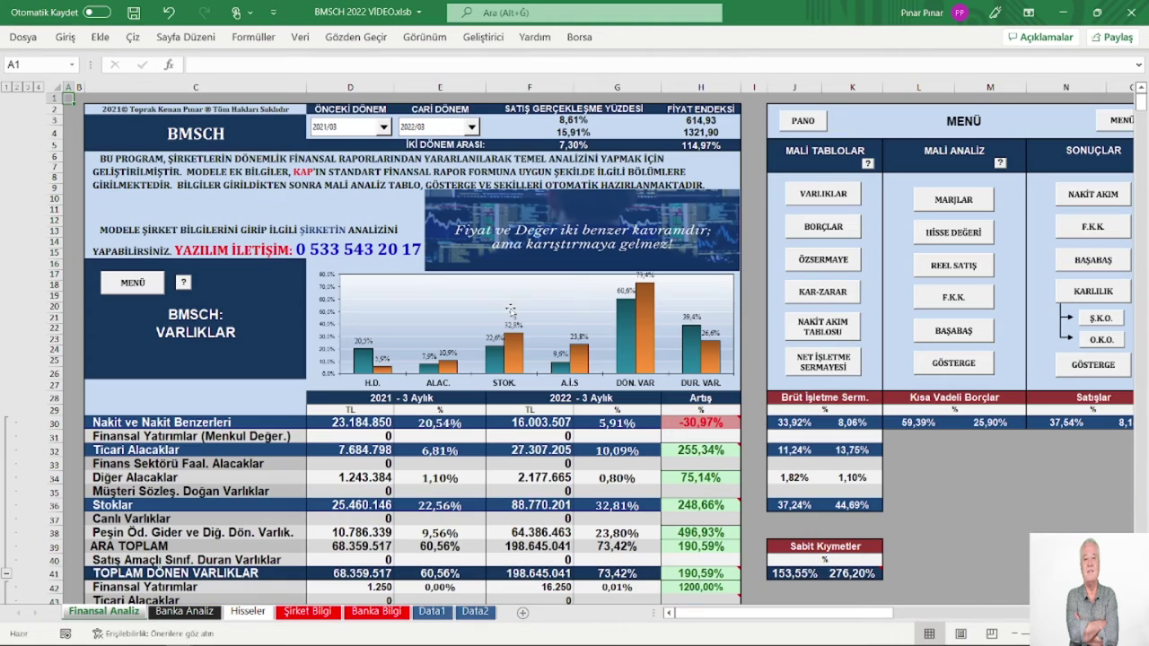
Step: Open the HİSSE SENEDİ DEĞERİ analysis and review the share's fair price, closing price and historical data
click(938, 267)
click(901, 286)
click(951, 234)
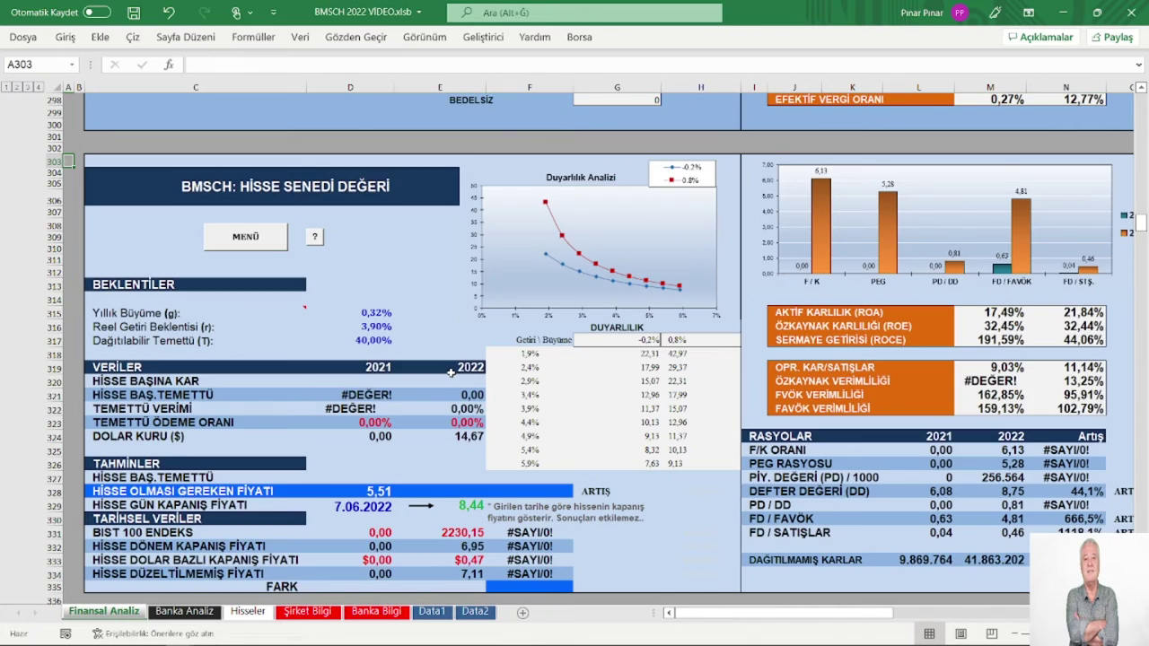
scroll(452, 373, down, 1)
scroll(437, 383, down, 2)
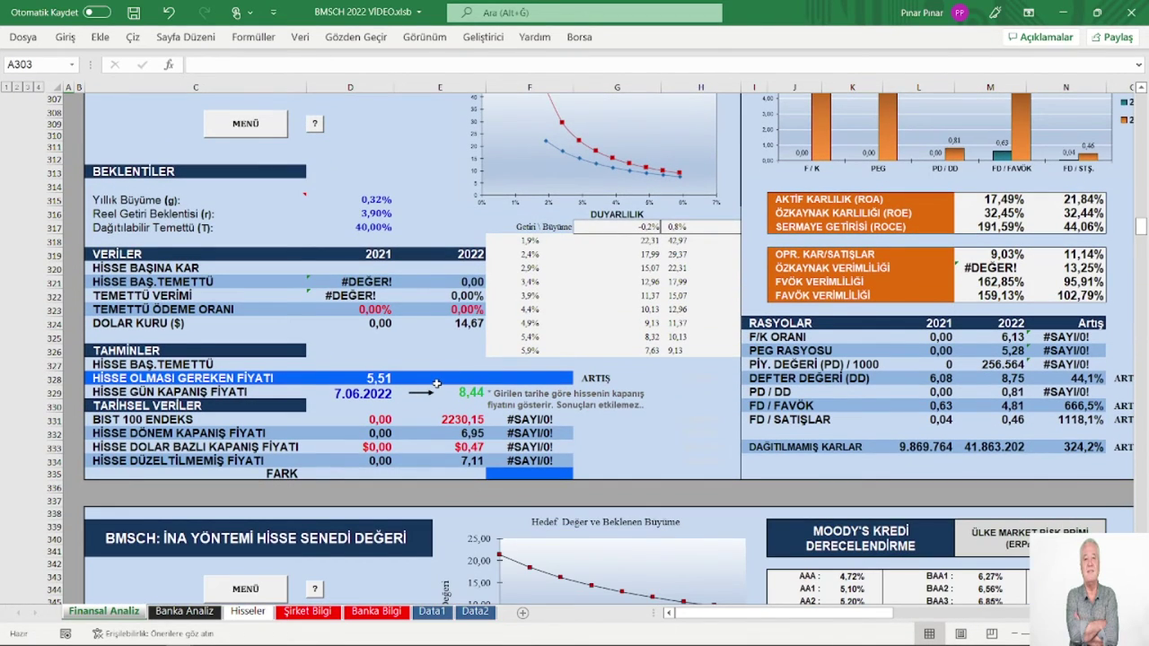
scroll(436, 383, down, 1)
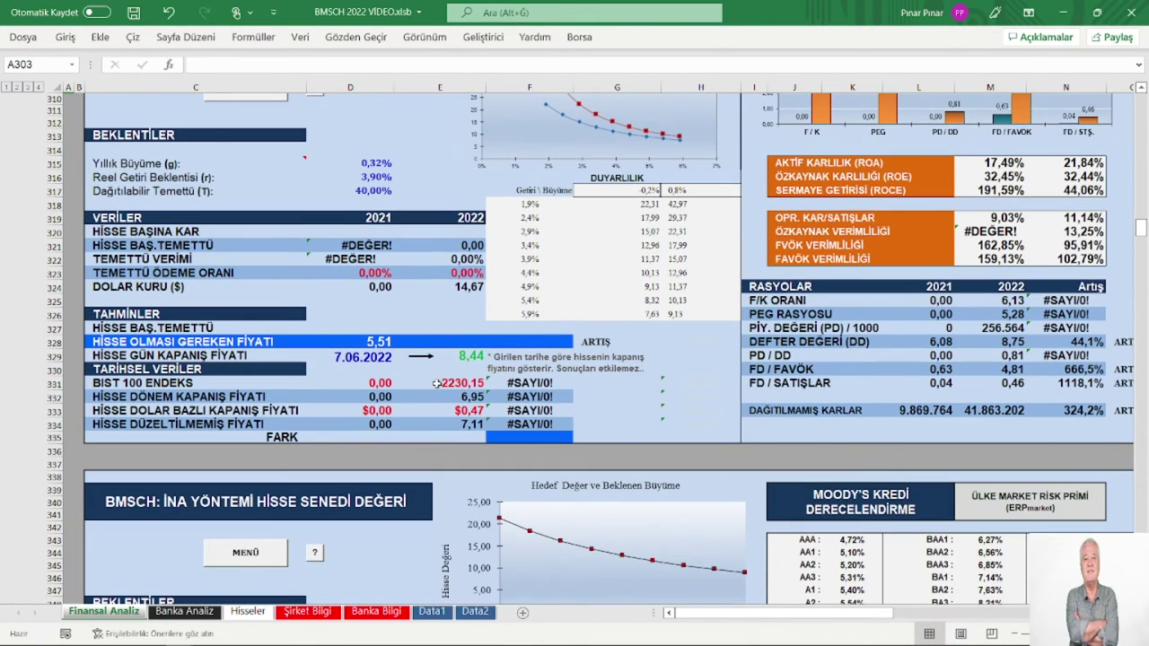
scroll(431, 393, down, 1)
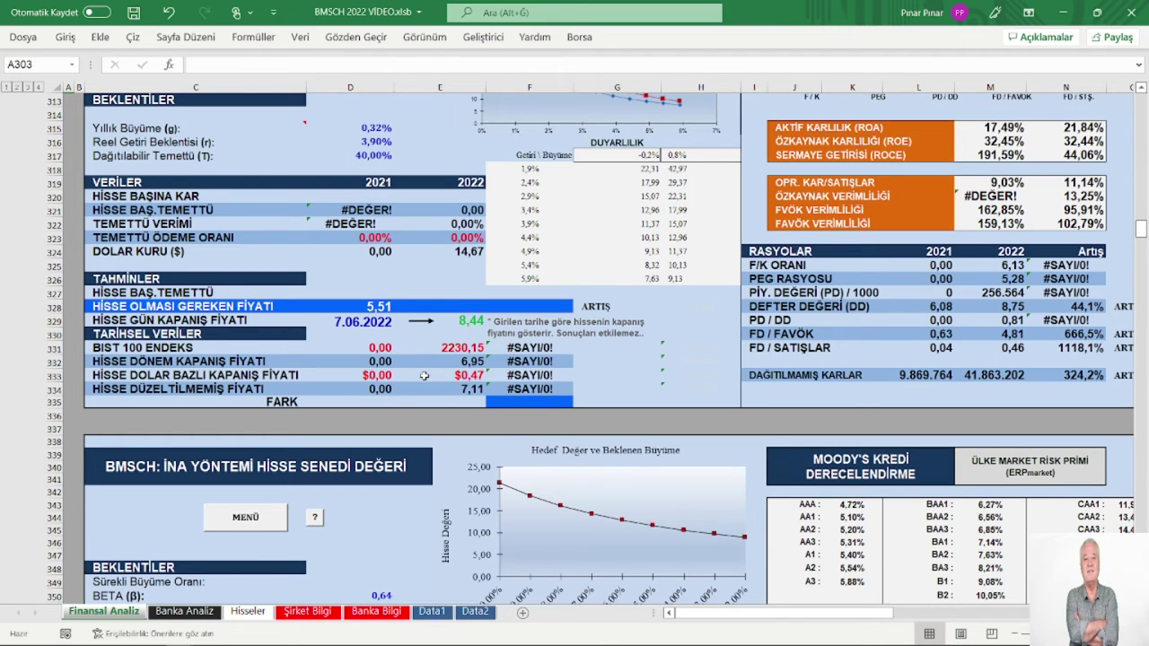
scroll(477, 375, down, 1)
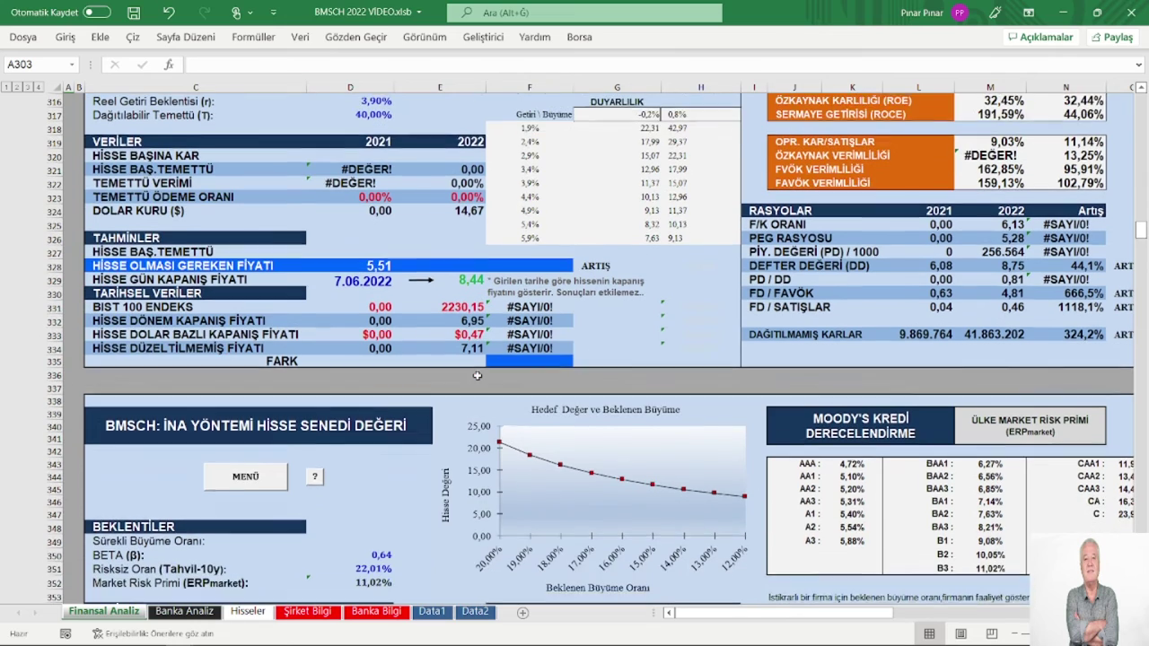
Step: Examine the İNA YÖNTEMİ share valuation's assumptions and calculations alongside the HİSSE SENEDİ DEĞERİ estimates
scroll(478, 375, up, 3)
scroll(477, 375, down, 4)
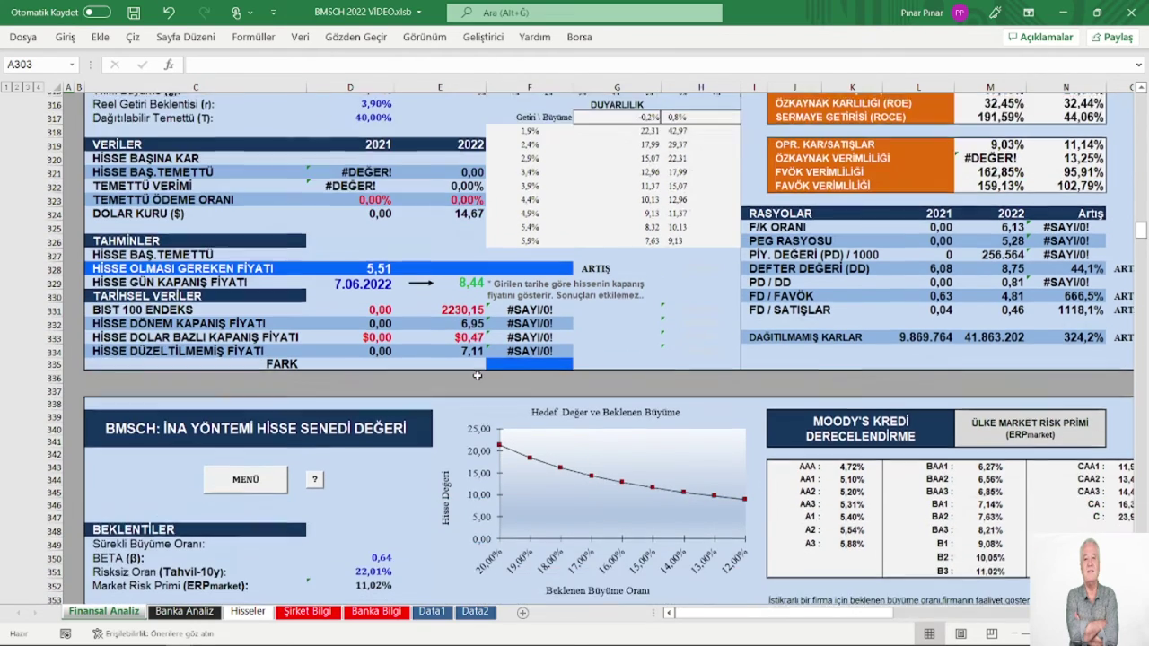
scroll(477, 375, down, 1)
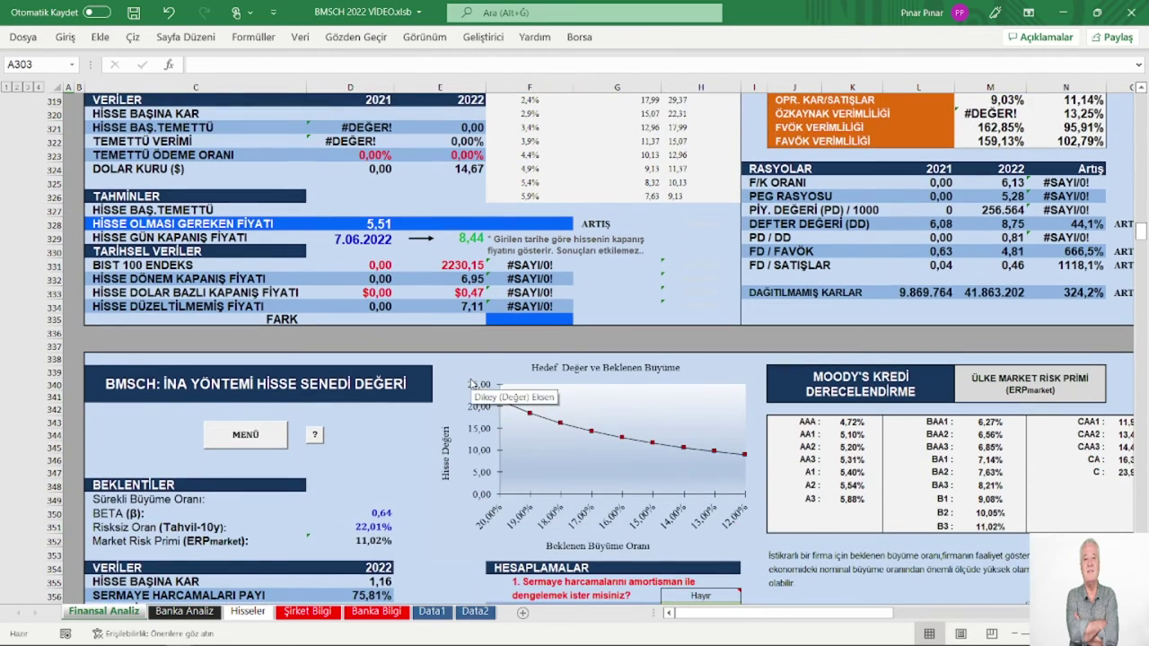
scroll(473, 384, down, 8)
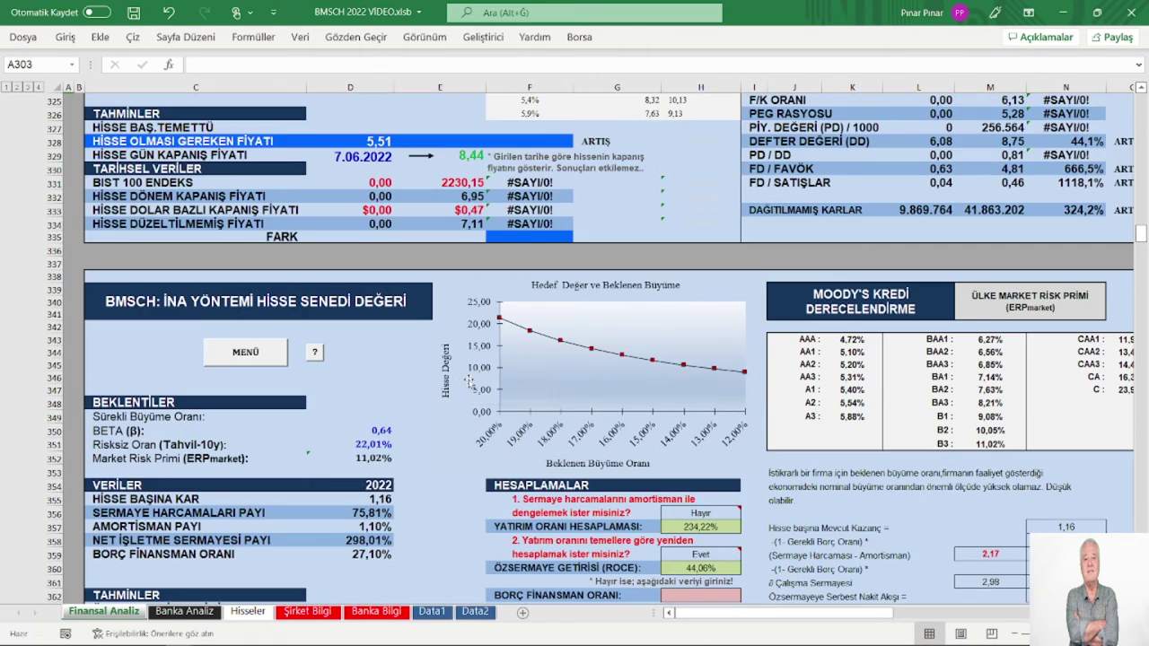
scroll(432, 378, up, 8)
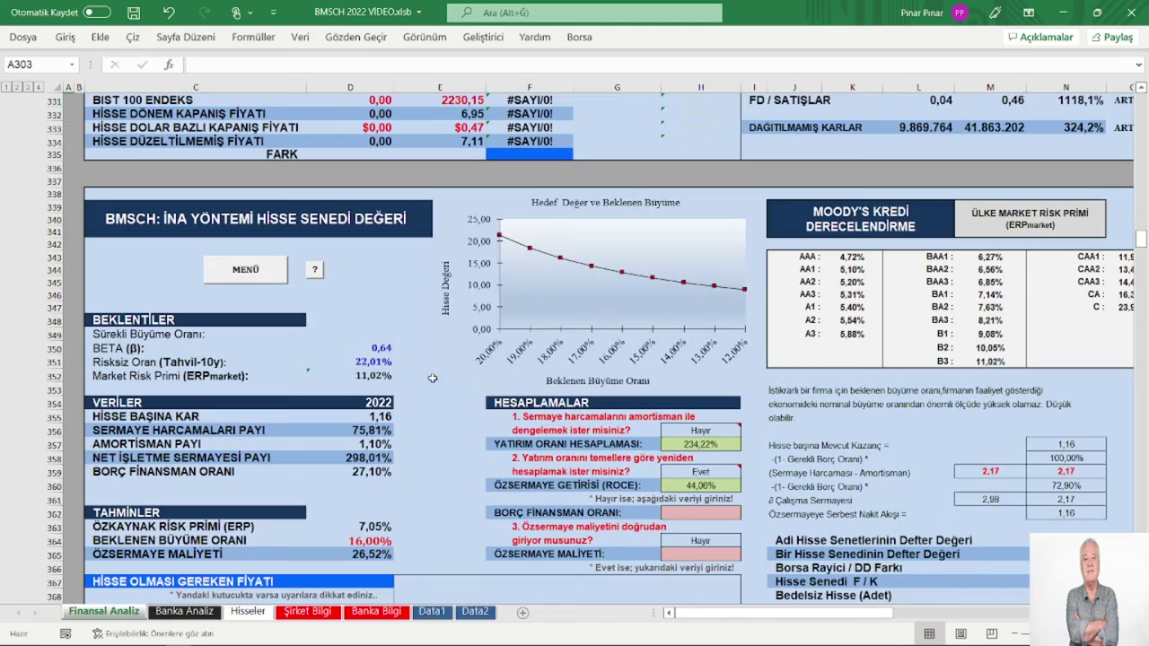
scroll(432, 378, up, 6)
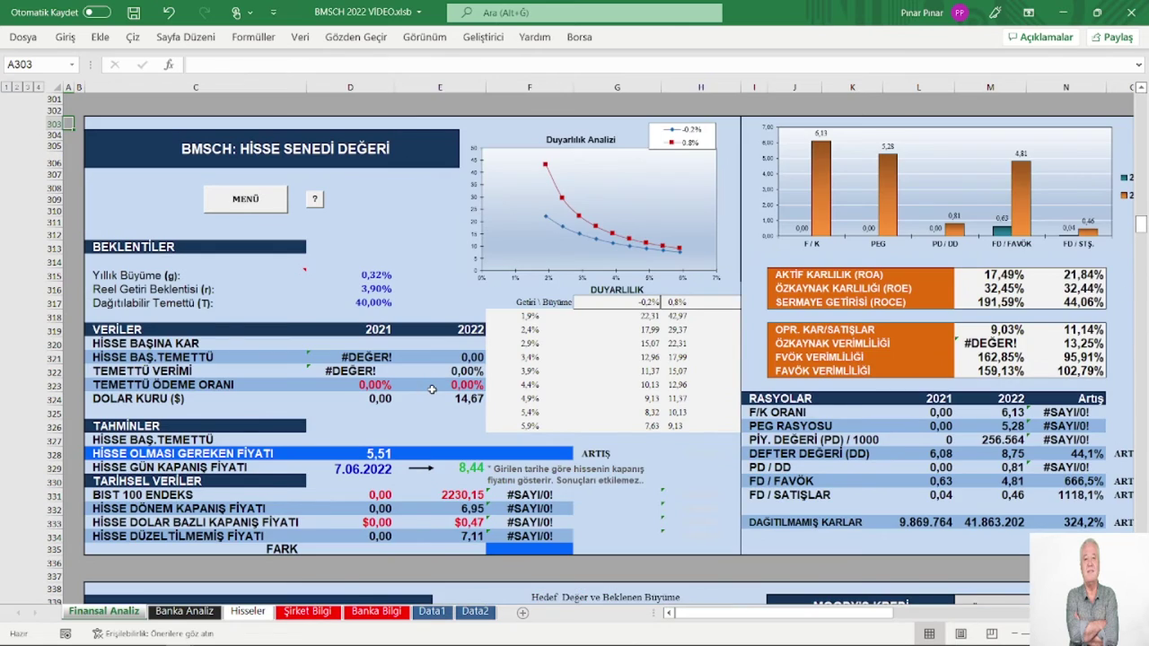
scroll(431, 378, down, 2)
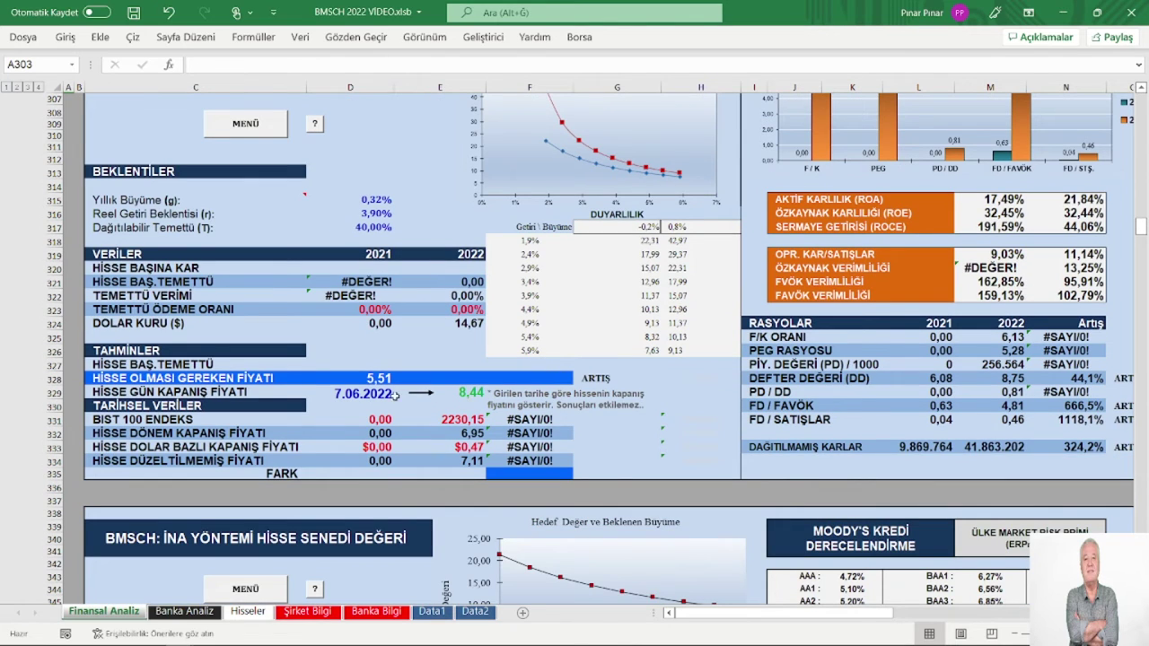
Step: Check the share's daily closing price formula in E329 against the fair price, and return to the main menu
click(462, 393)
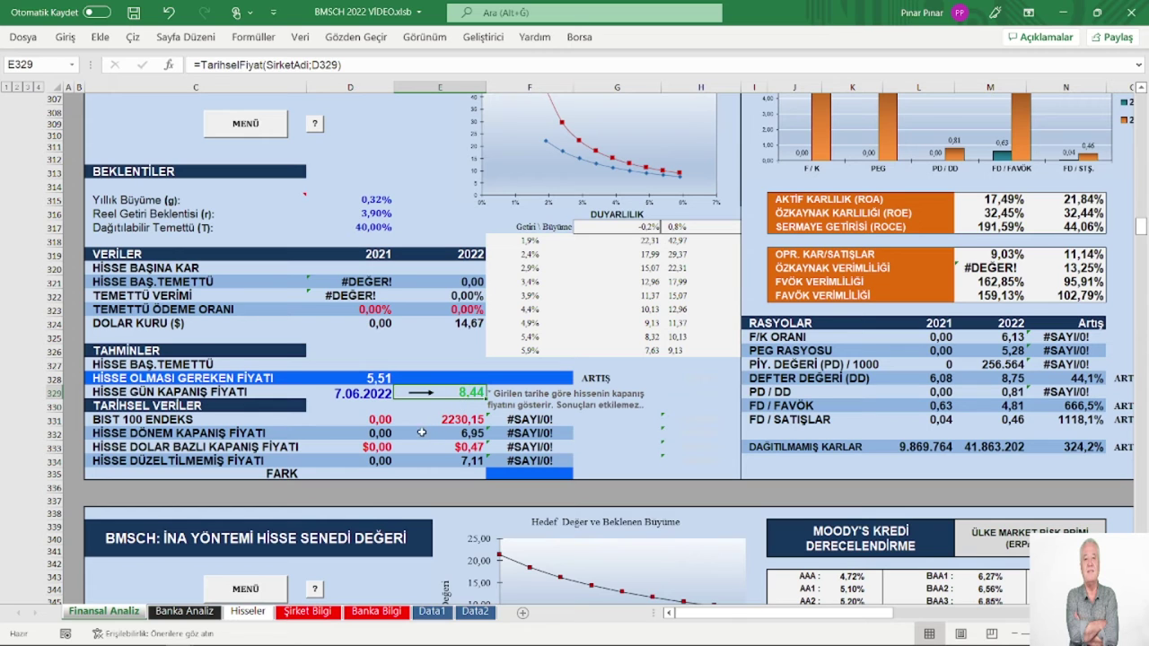
scroll(507, 497, down, 2)
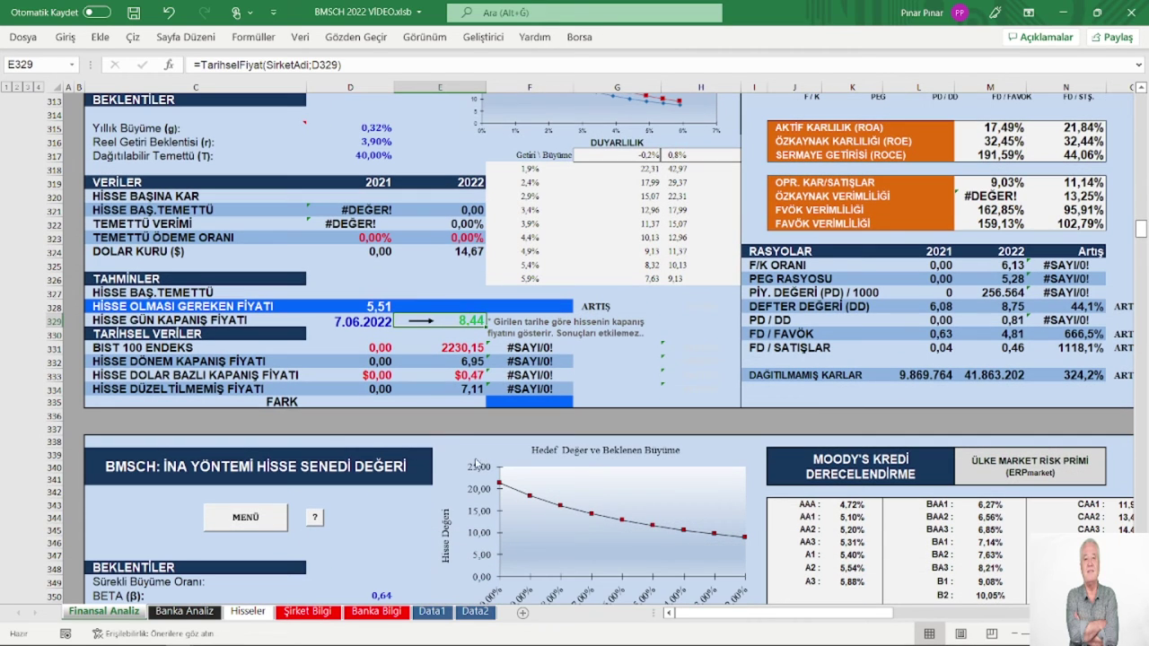
click(538, 416)
click(614, 416)
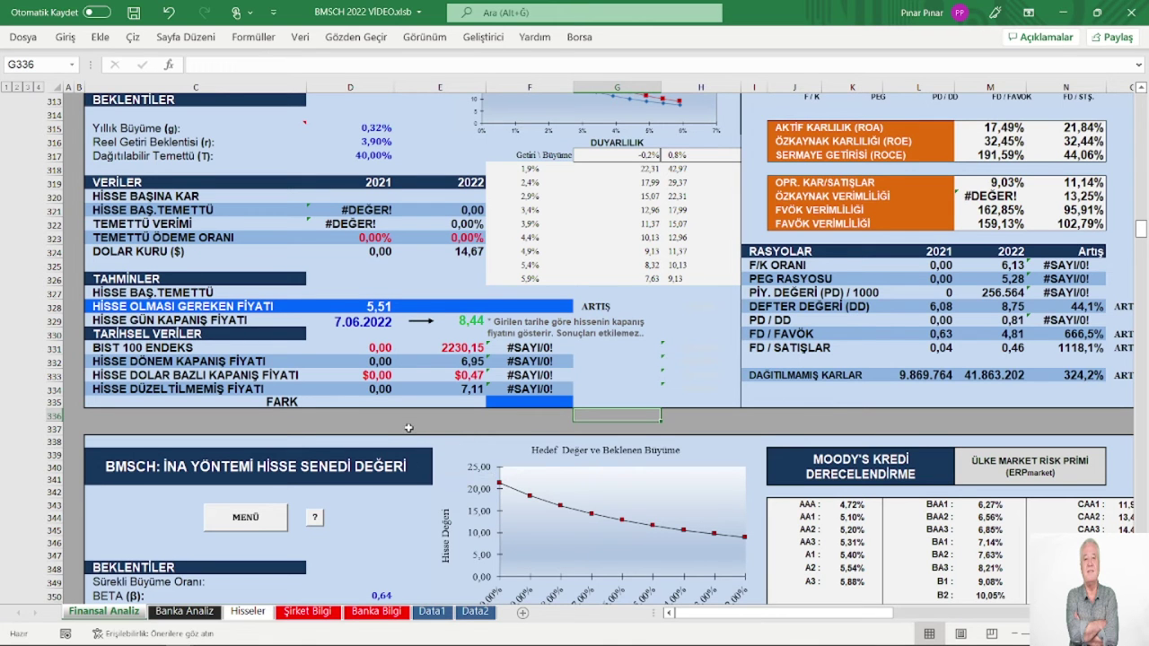
scroll(408, 428, up, 2)
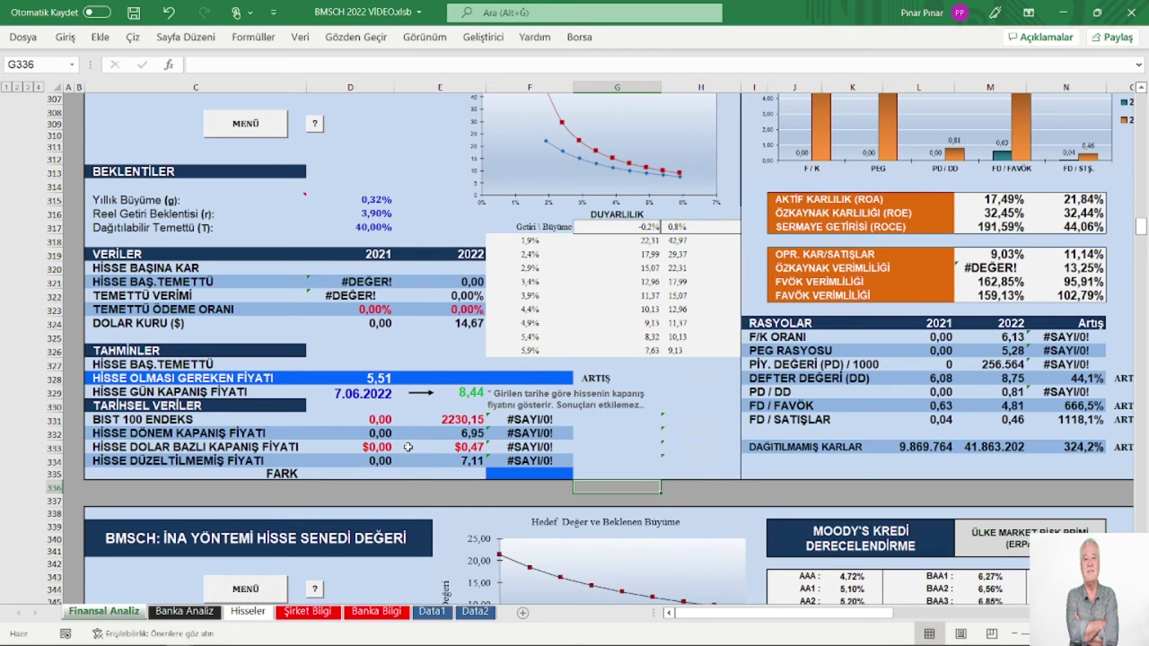
scroll(409, 445, up, 2)
click(242, 199)
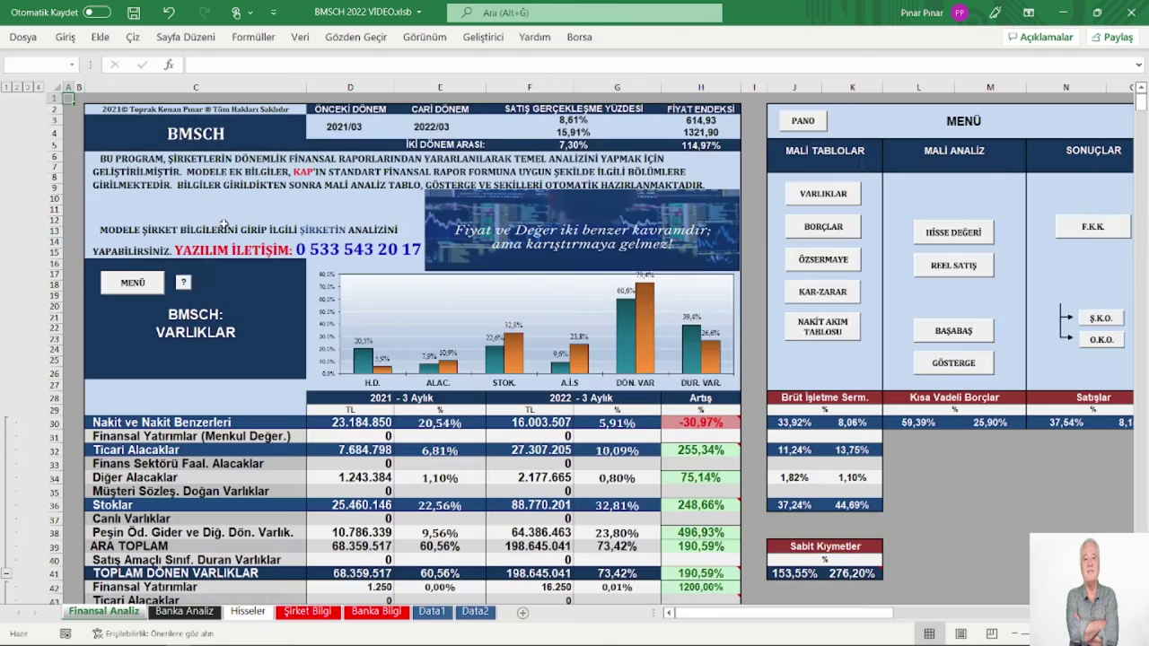
Step: Open the BORÇLAR table and compare short-term, long-term and net debts and equity for the first quarters of 2021 and 2022
click(812, 227)
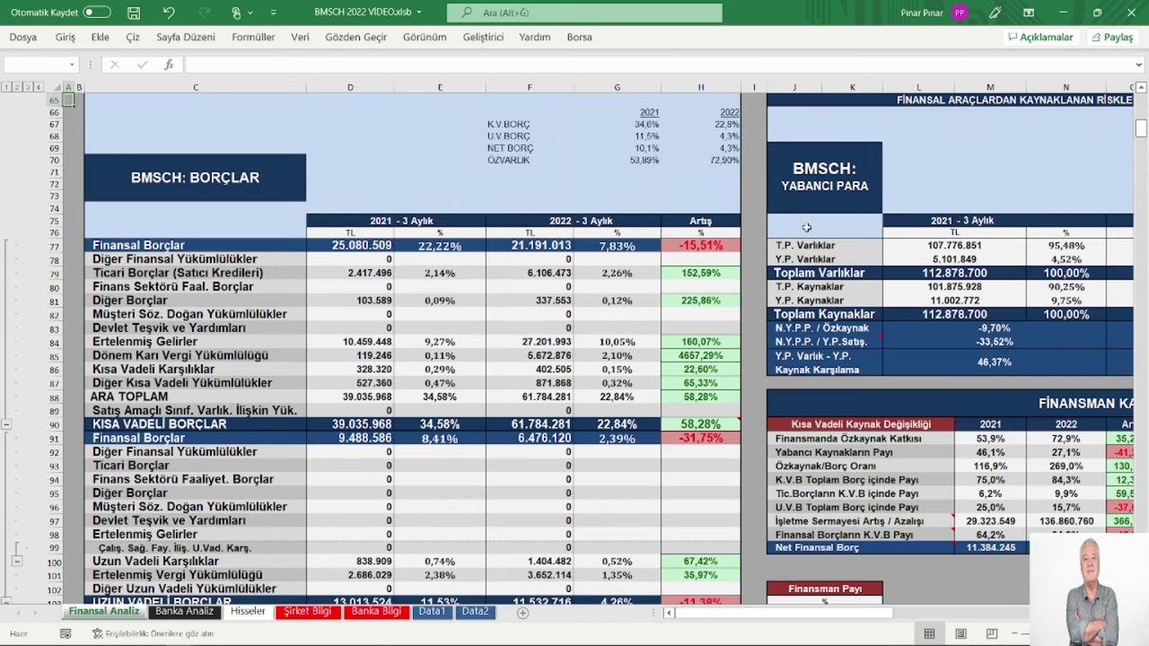
scroll(577, 370, down, 3)
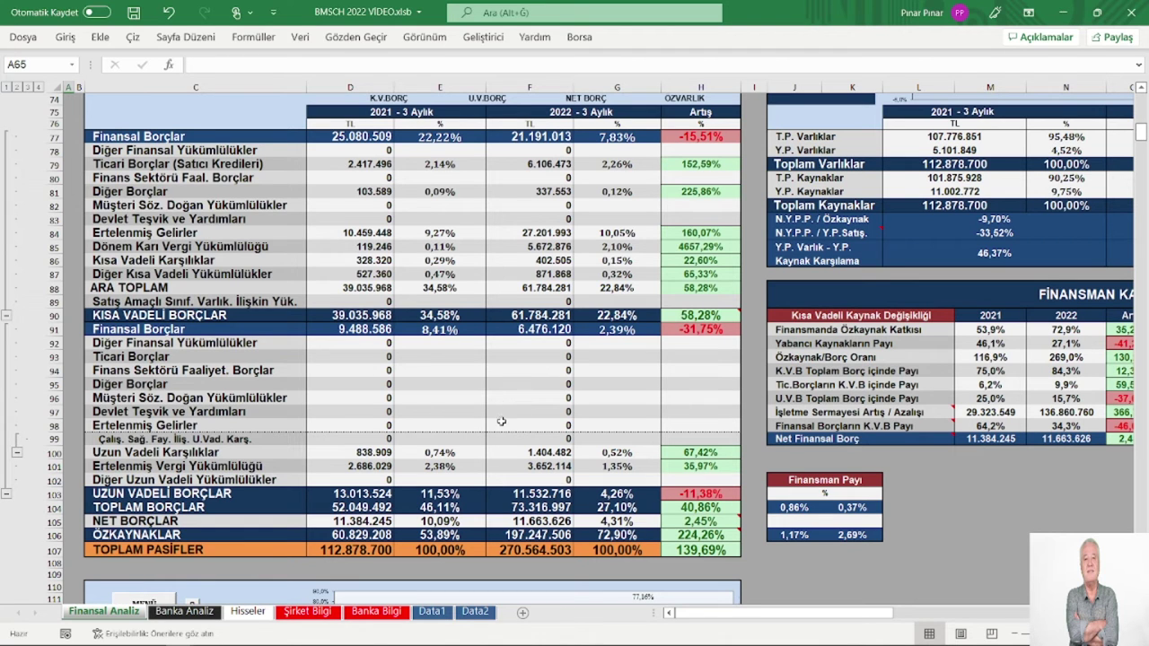
scroll(504, 424, up, 2)
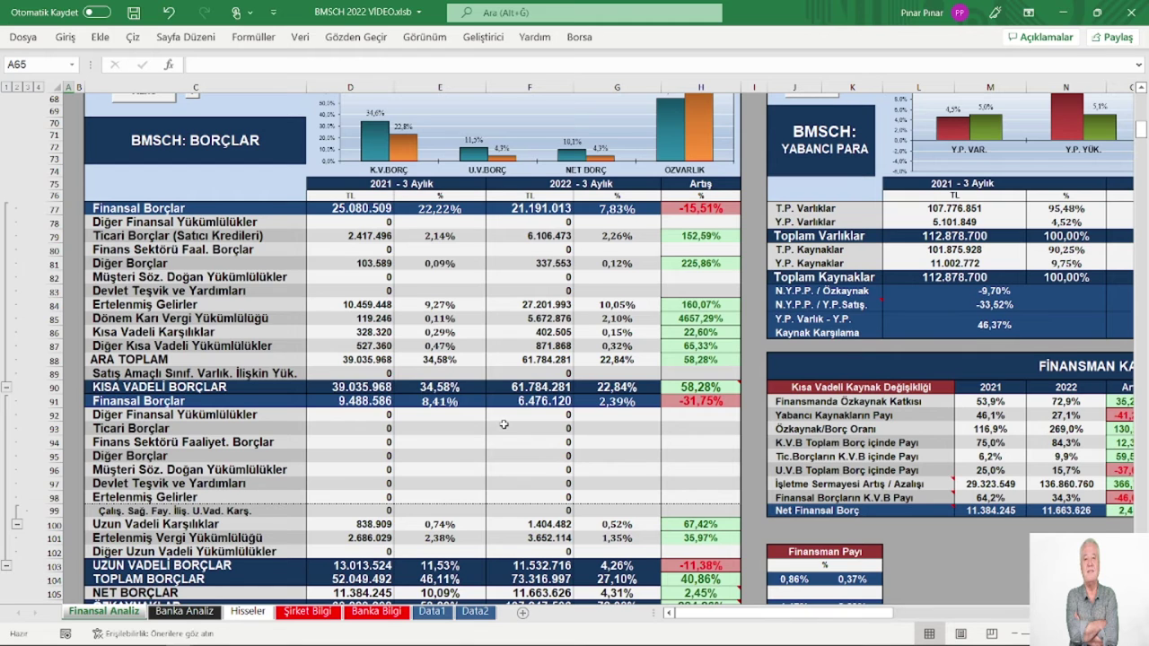
scroll(504, 424, up, 2)
scroll(498, 426, down, 1)
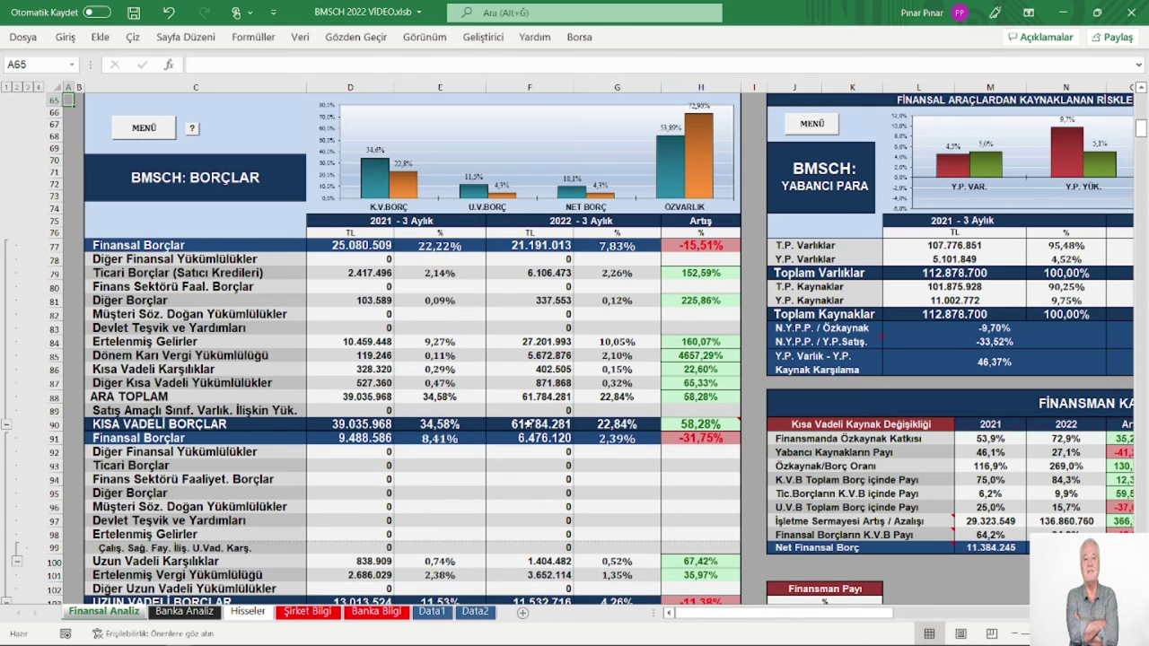
scroll(528, 424, down, 1)
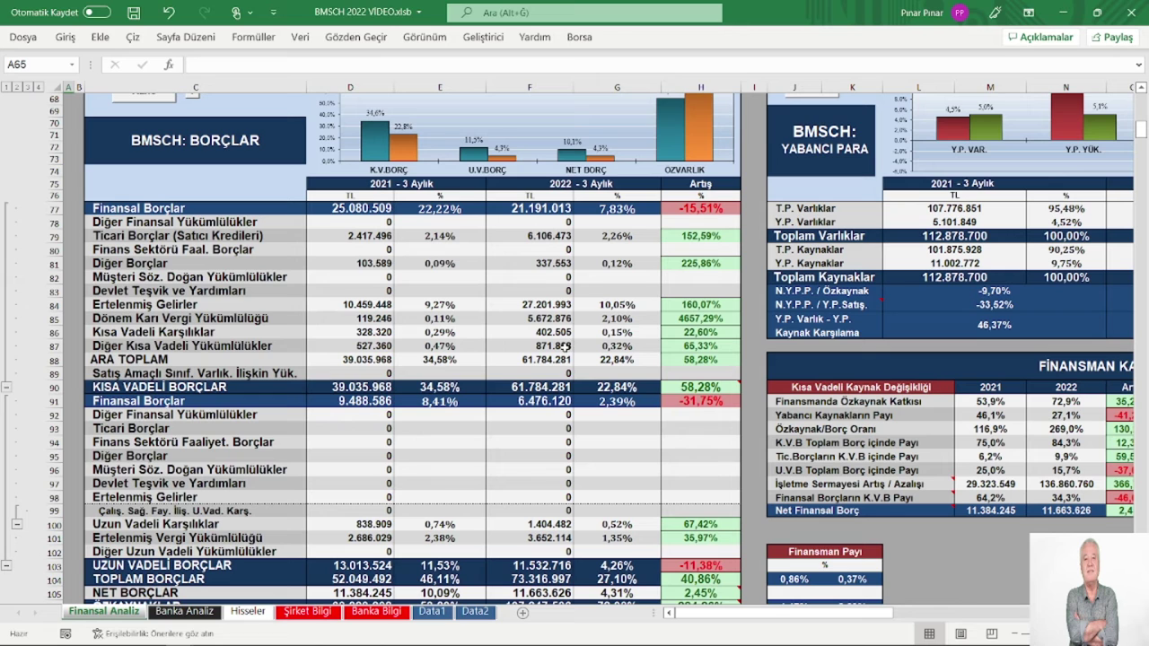
scroll(553, 375, up, 3)
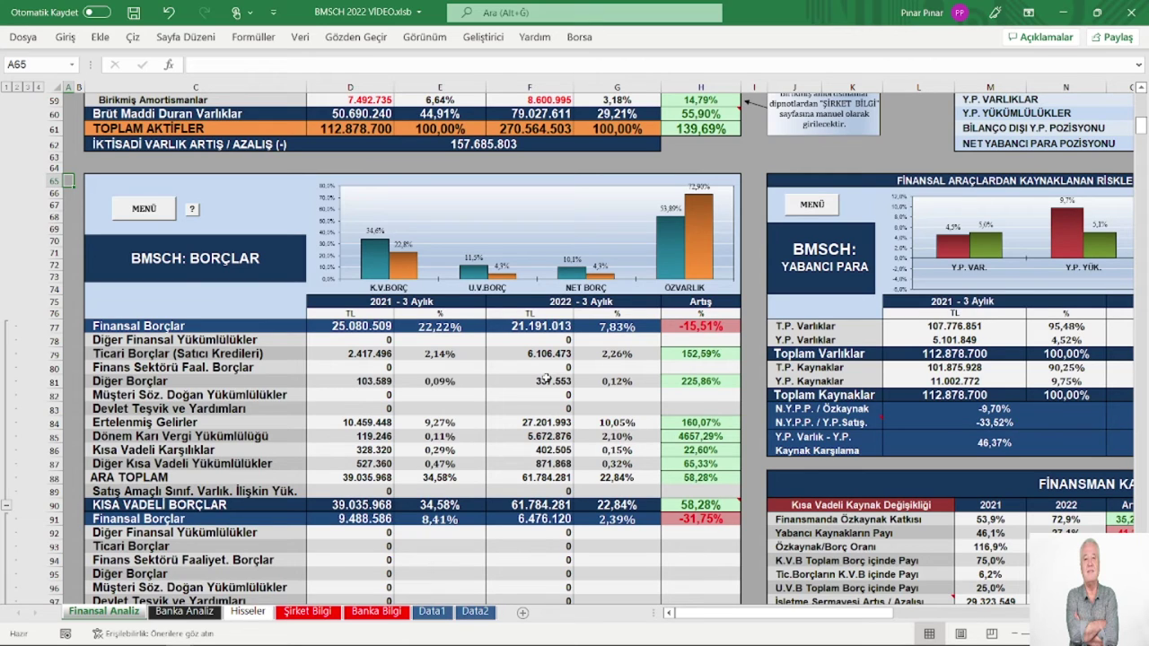
scroll(543, 377, up, 1)
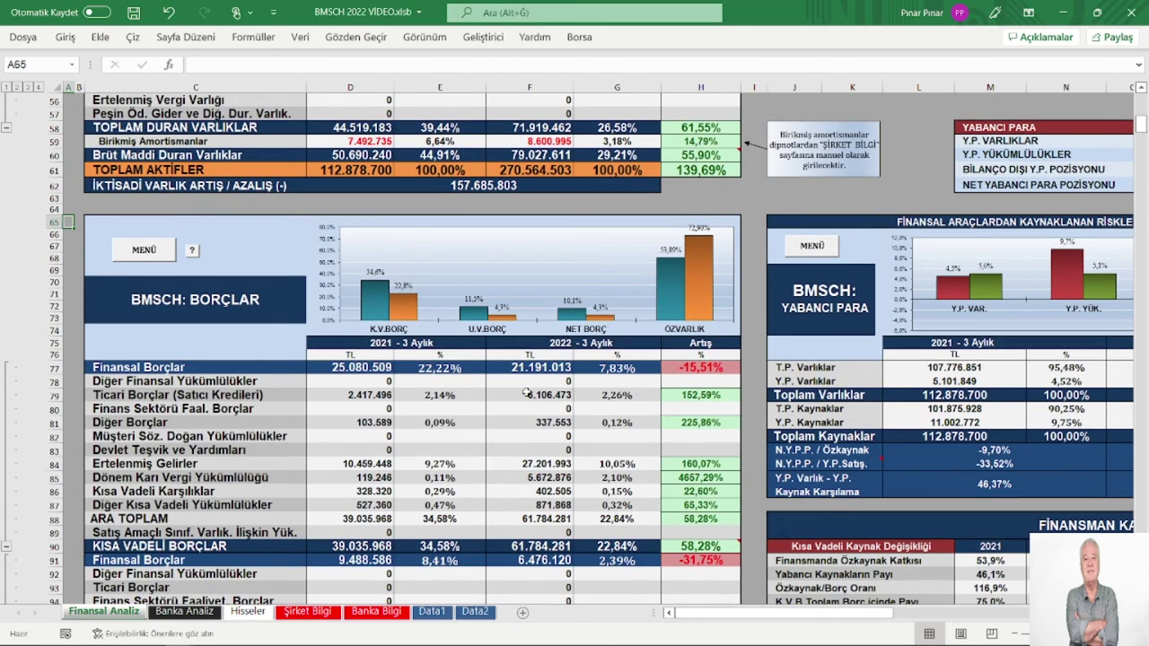
scroll(510, 397, down, 1)
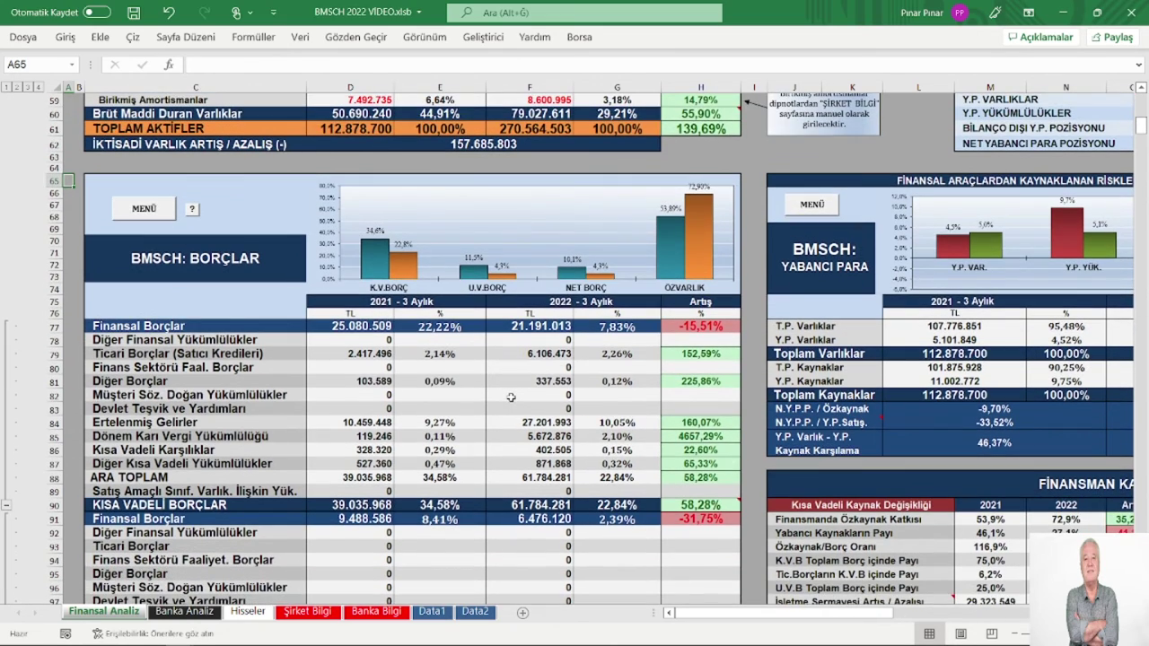
scroll(509, 397, down, 1)
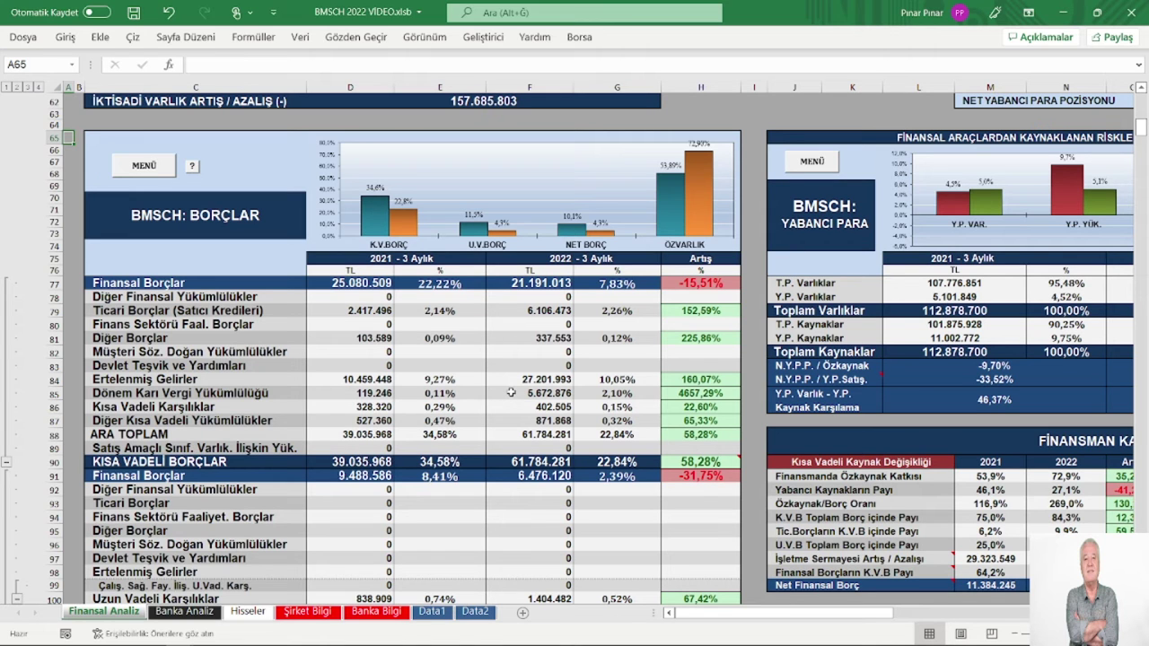
Step: Review the BORÇLAR table down to net debts, equity and total liabilities, and return to the main menu
scroll(510, 392, up, 1)
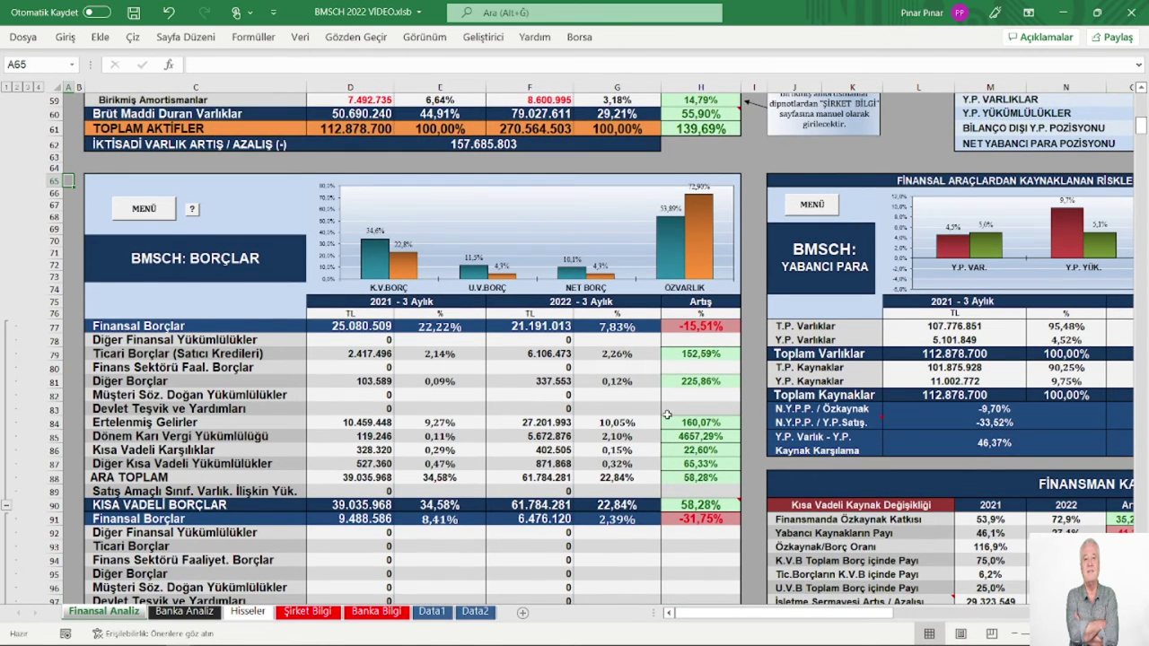
scroll(649, 408, down, 3)
scroll(649, 409, down, 4)
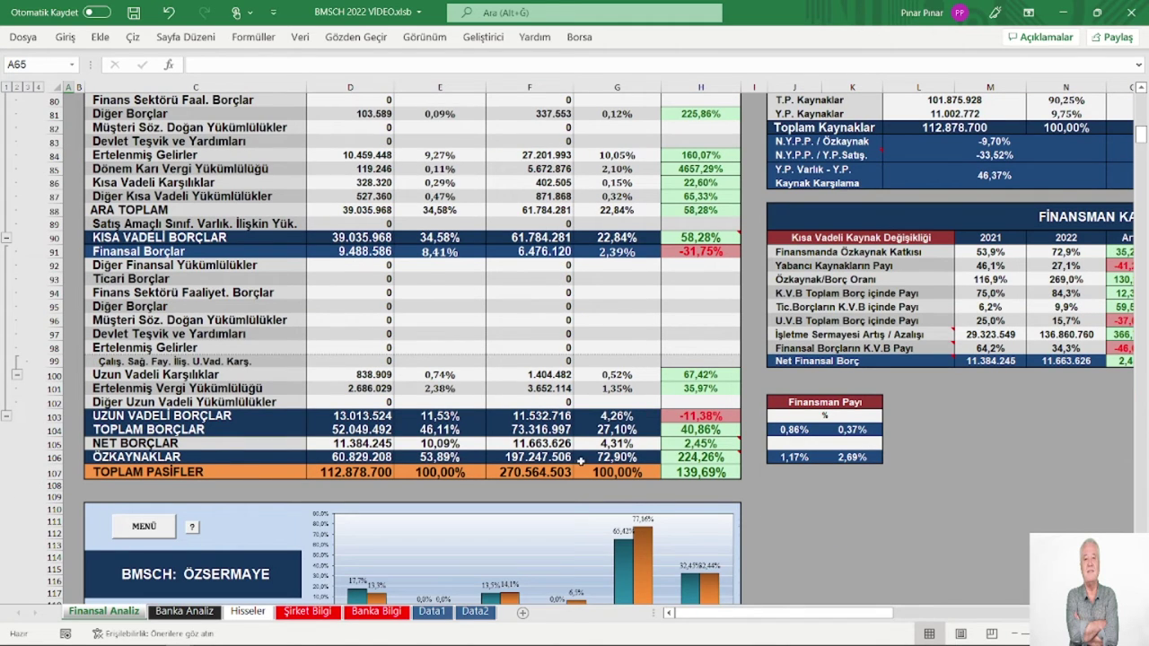
mouse_move(711, 462)
click(144, 528)
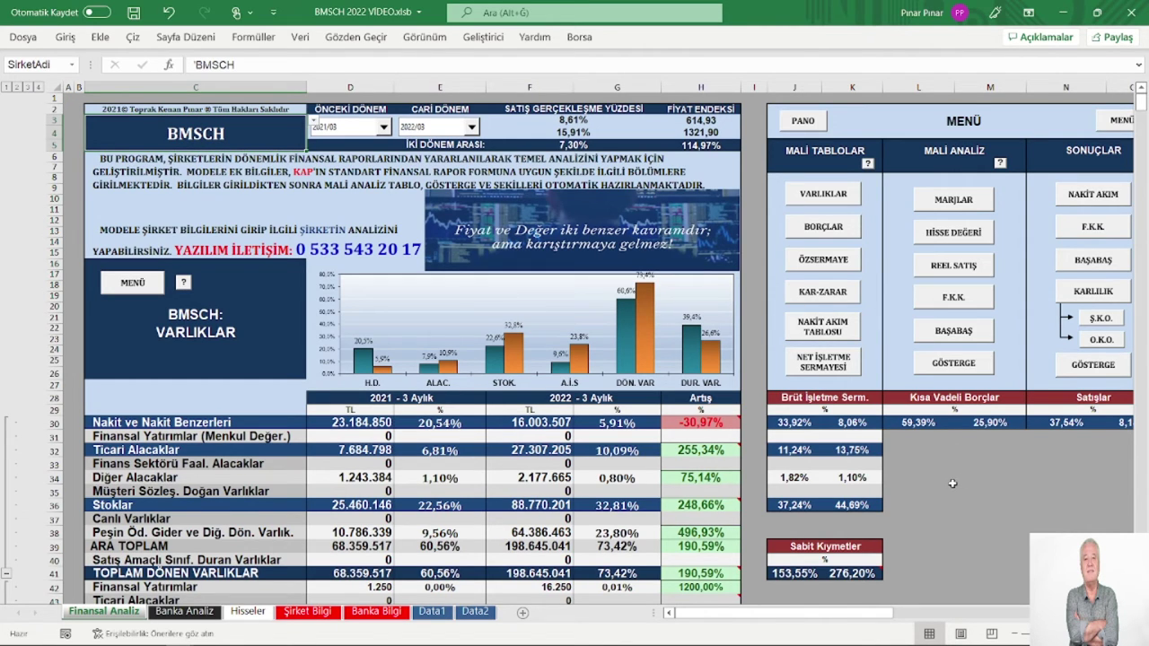
scroll(952, 481, down, 1)
scroll(952, 481, up, 1)
Step: Open the KAR-ZARAR table and compare the first-quarter 2021 and 2022 income statements down to net profit and FAVÖK
mouse_move(692, 418)
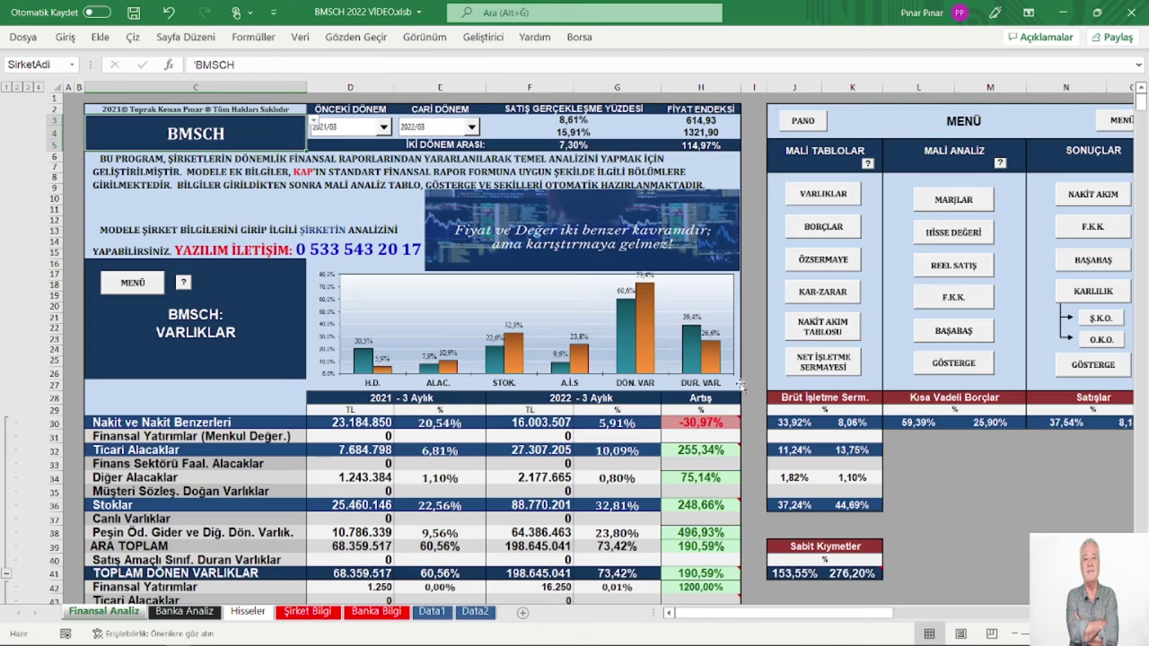
click(819, 293)
scroll(626, 332, down, 10)
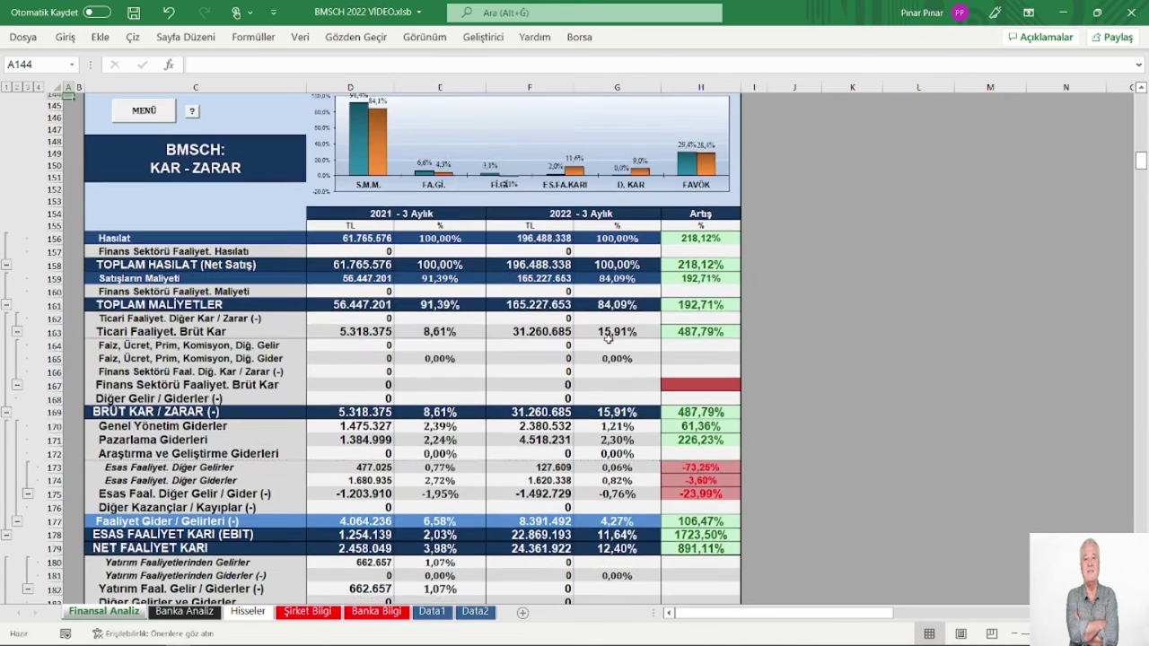
scroll(598, 350, down, 2)
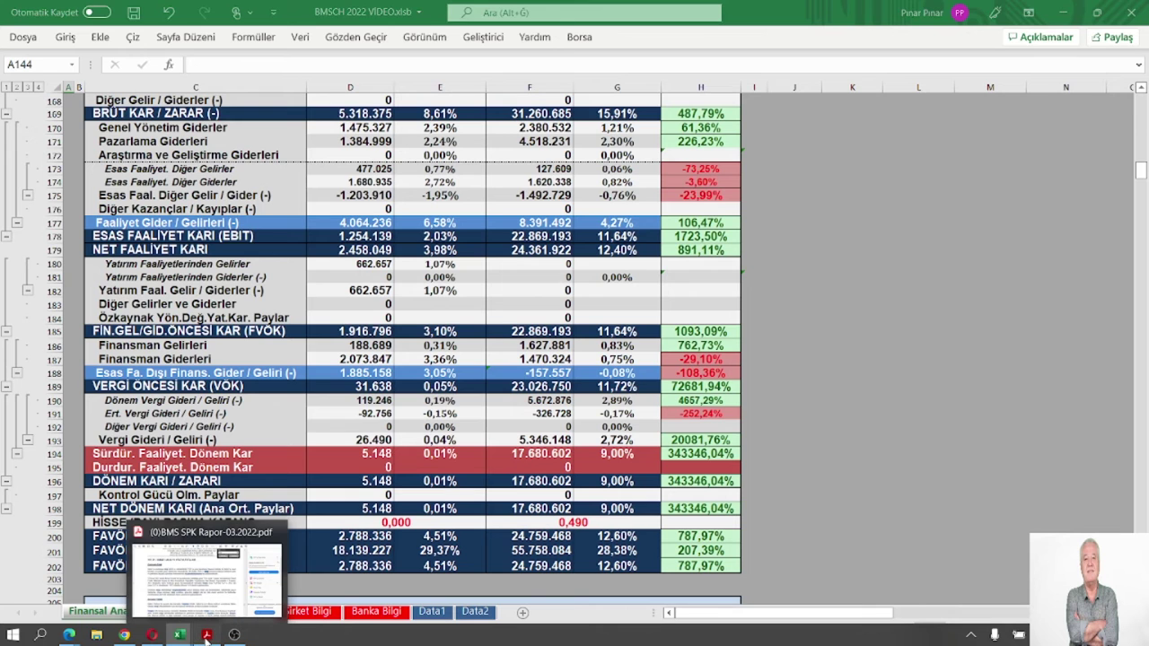
Step: Switch to the (0)BMS SPK Rapor-03.2022.pdf report, read the tax note NOT 29, and return to the BMSCH 2022 VİDEO workbook
click(206, 635)
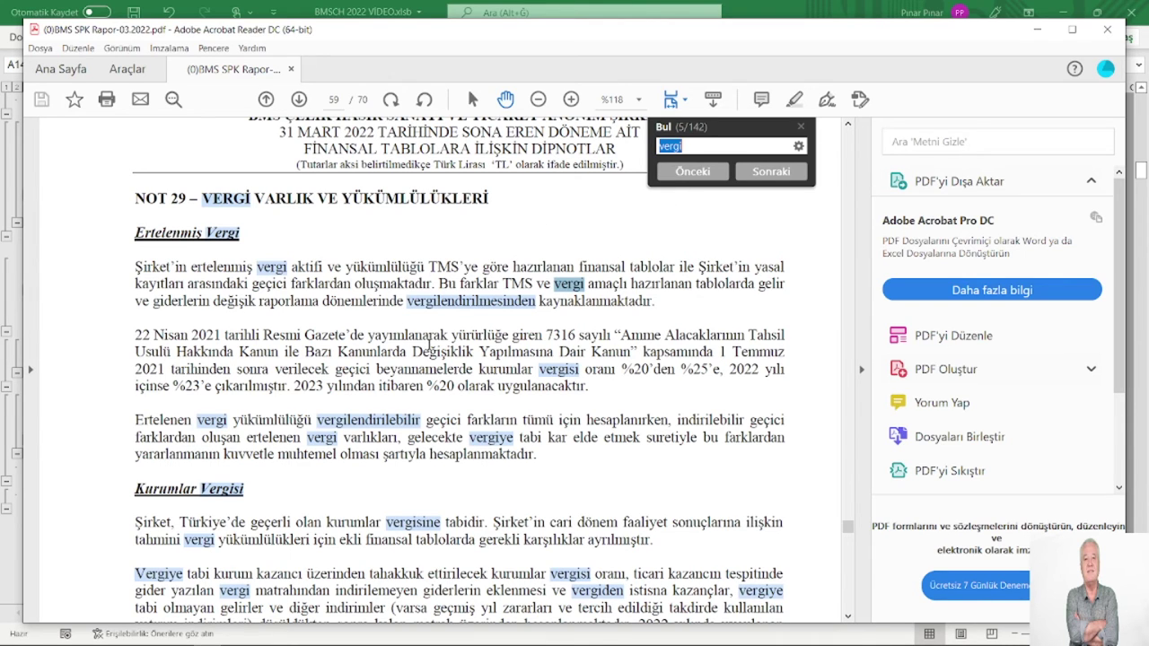
scroll(426, 344, down, 1)
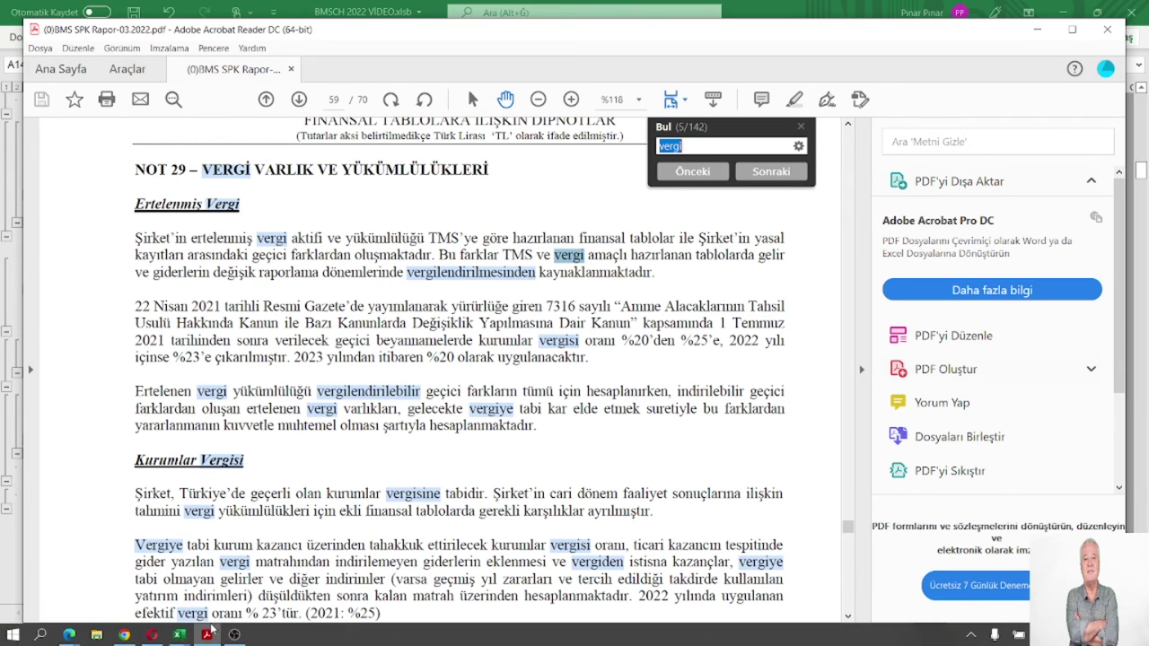
mouse_move(184, 637)
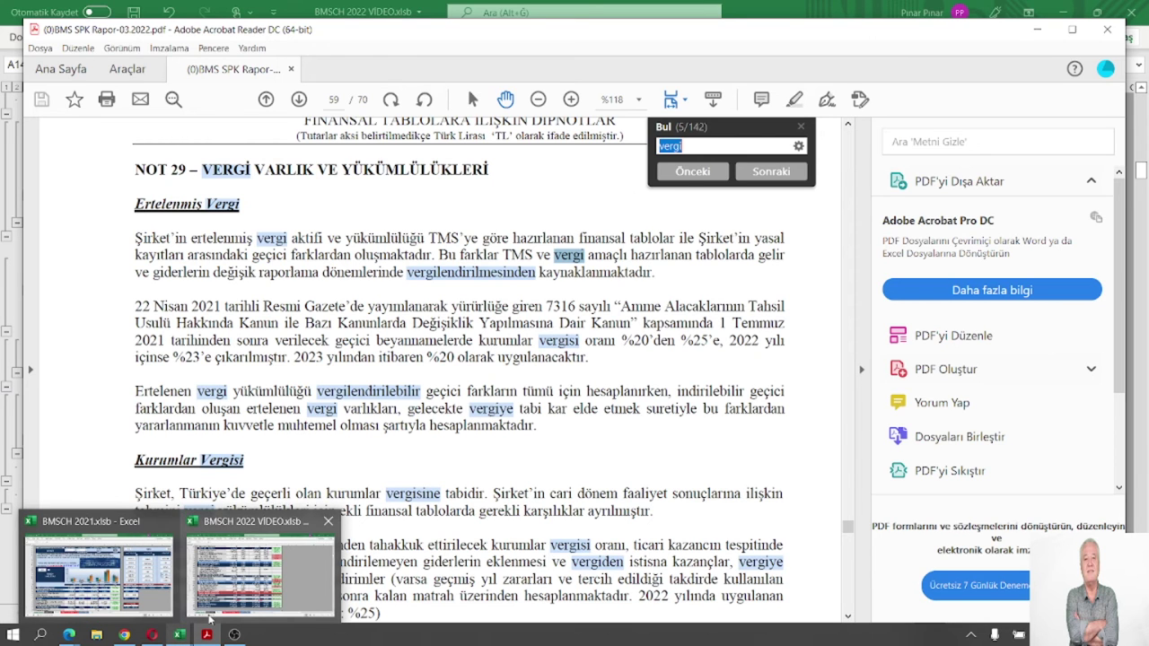
click(235, 597)
scroll(652, 405, down, 2)
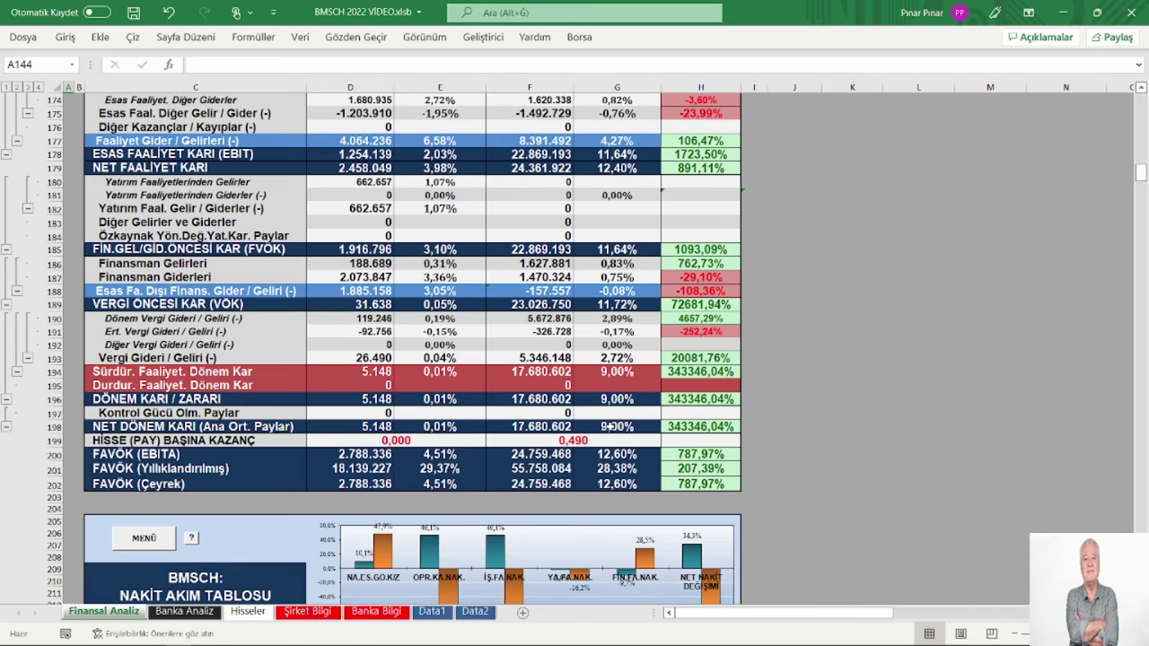
Step: Cross-check the corporate tax rates in the PDF report's NOT 29 against the KAR-ZARAR tax rows, and minimize the report
mouse_move(208, 638)
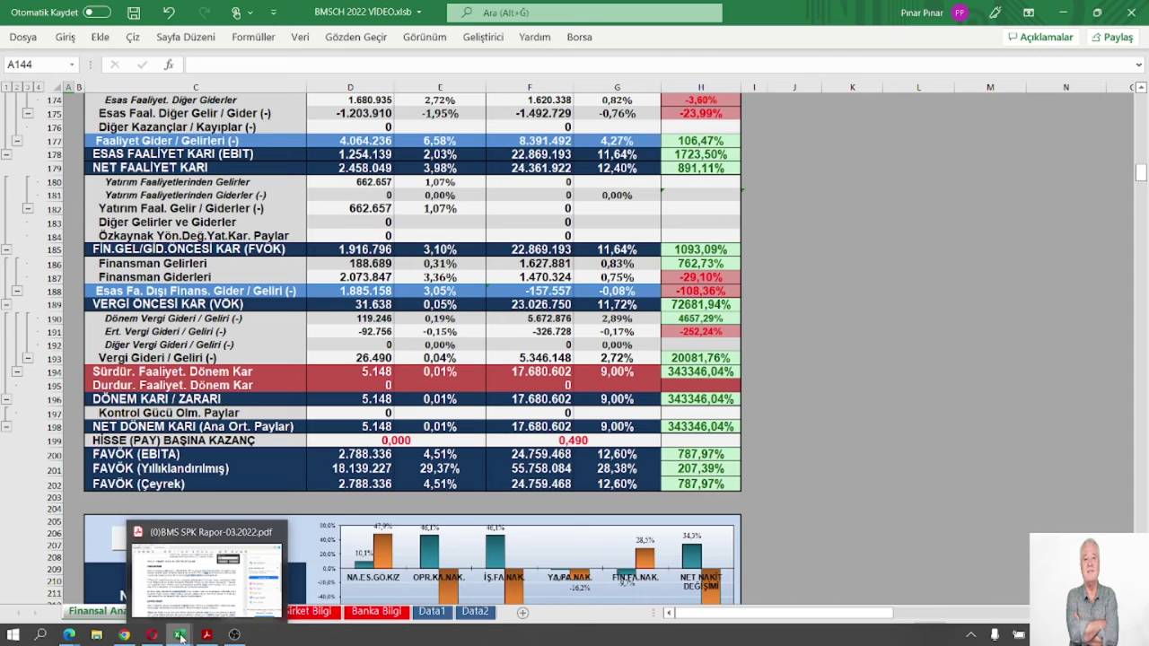
click(208, 635)
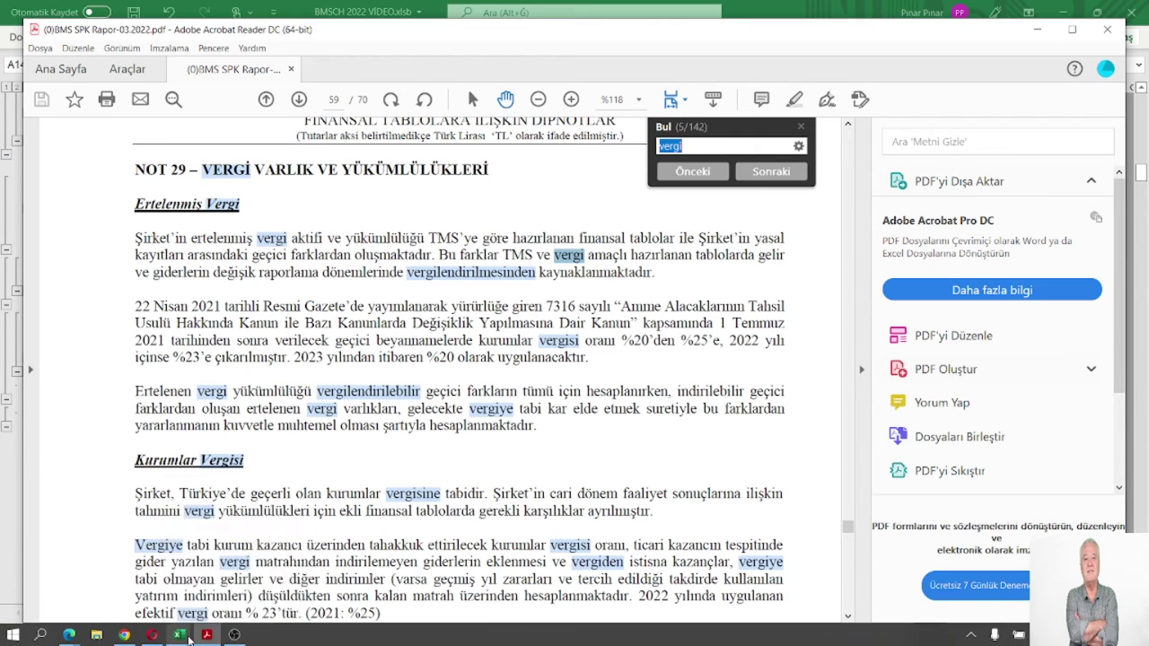
mouse_move(182, 639)
click(261, 574)
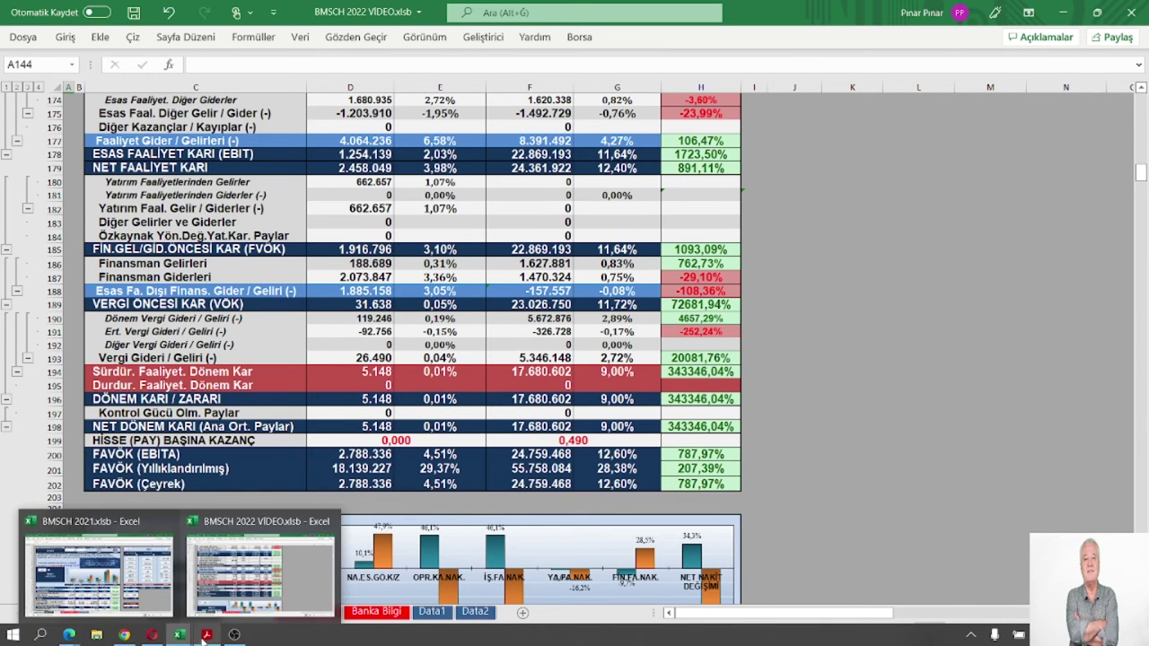
click(206, 638)
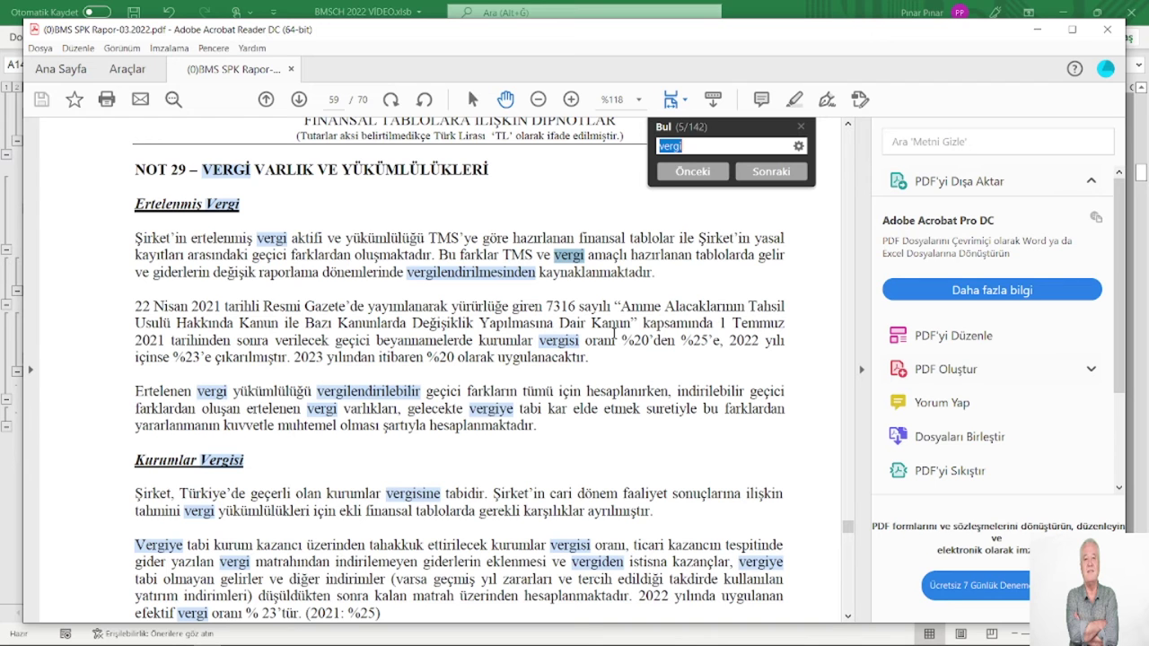
click(1036, 29)
Step: Review the KAR-ZARAR table's revenue, cost and operating profit rows, and return to the main menu
scroll(519, 321, up, 2)
scroll(519, 320, up, 5)
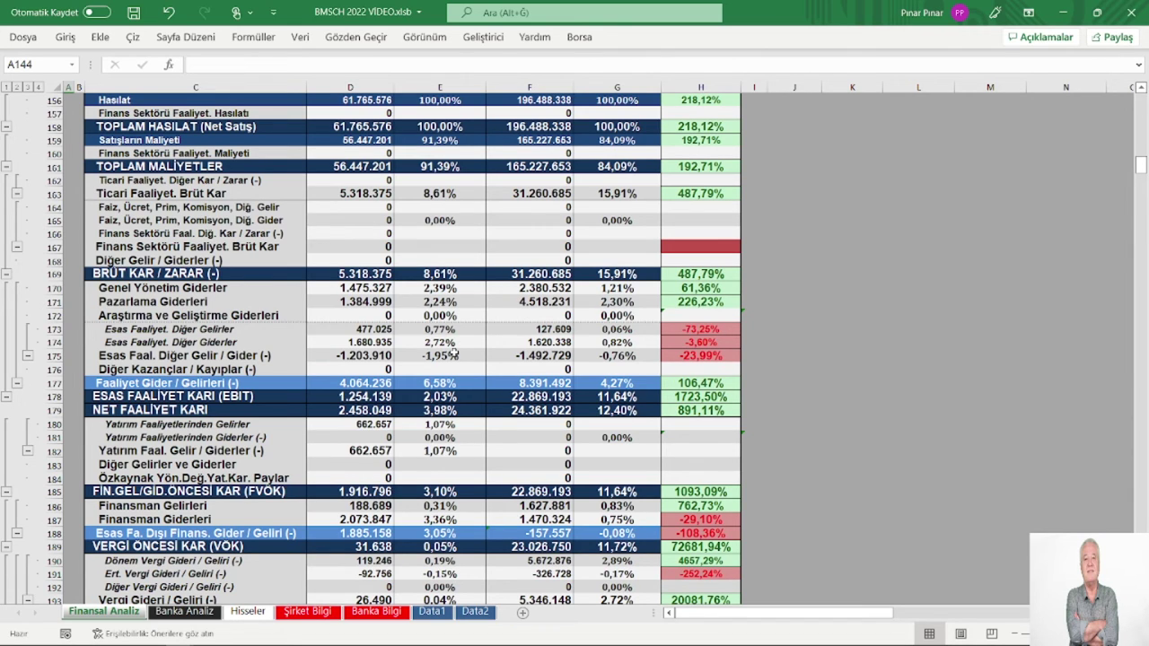
mouse_move(238, 625)
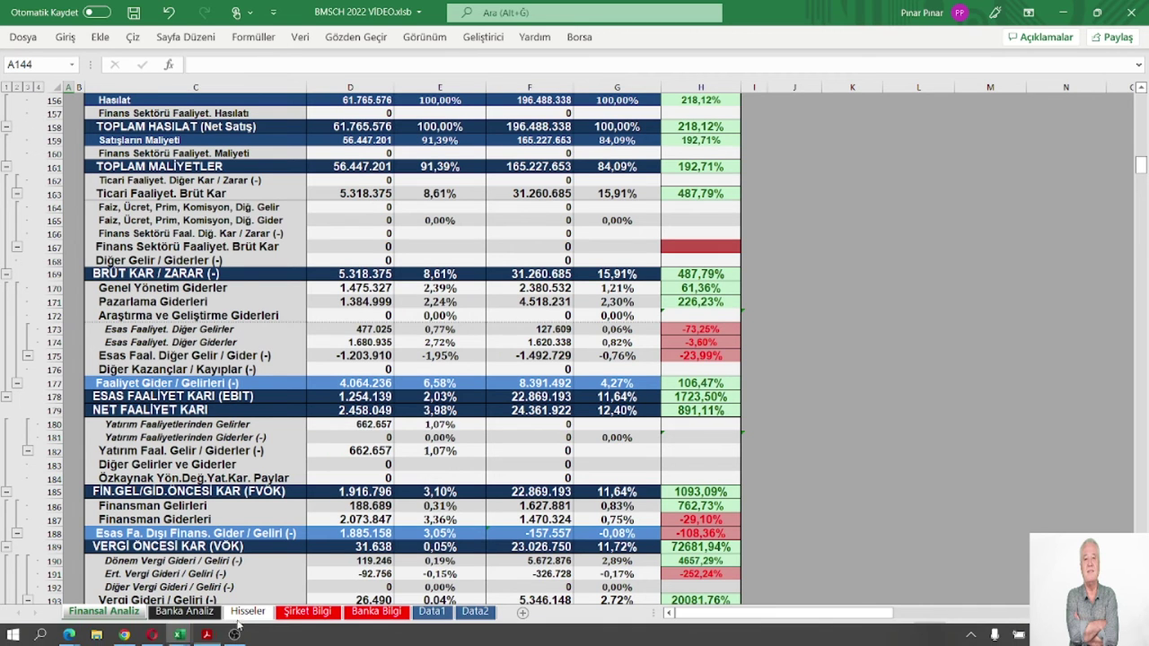
scroll(401, 408, up, 4)
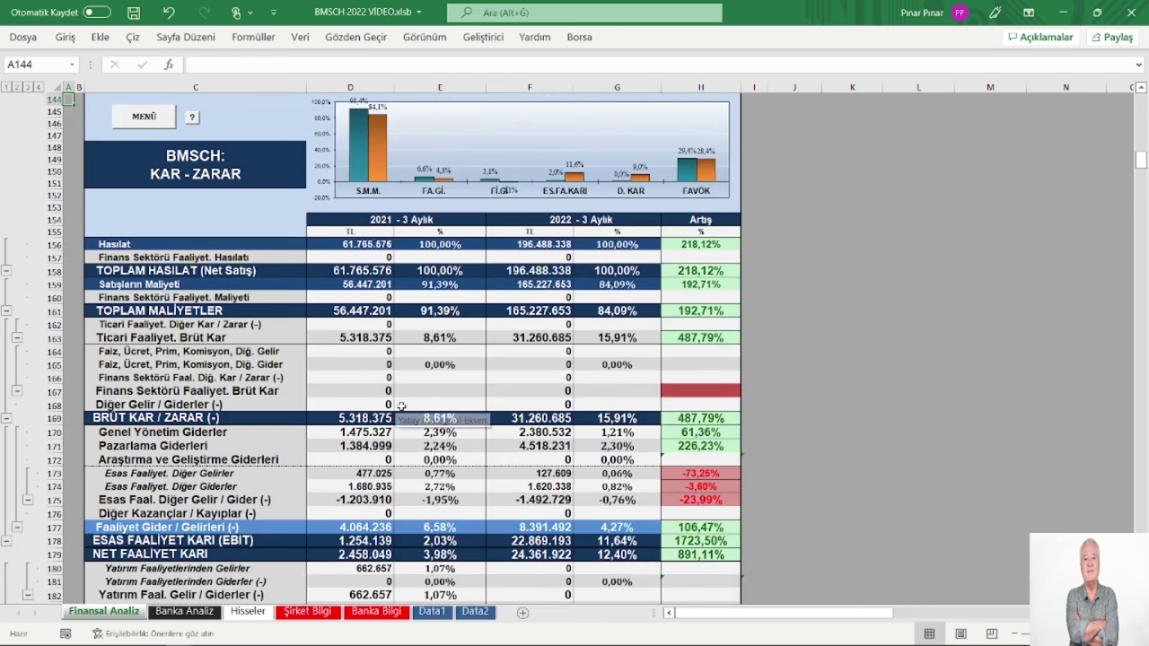
scroll(401, 408, up, 5)
click(149, 330)
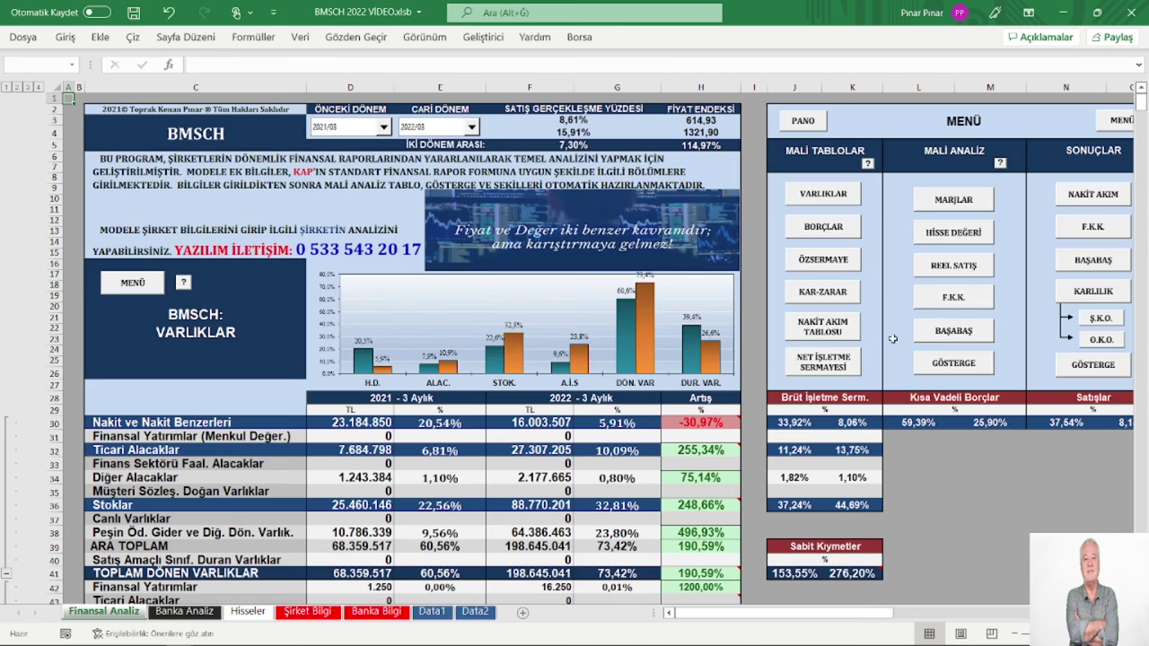
Step: Open the REEL SATIŞ analysis and compare real sales and the export and import percentages for 2021 and 2022
click(952, 265)
scroll(516, 346, down, 3)
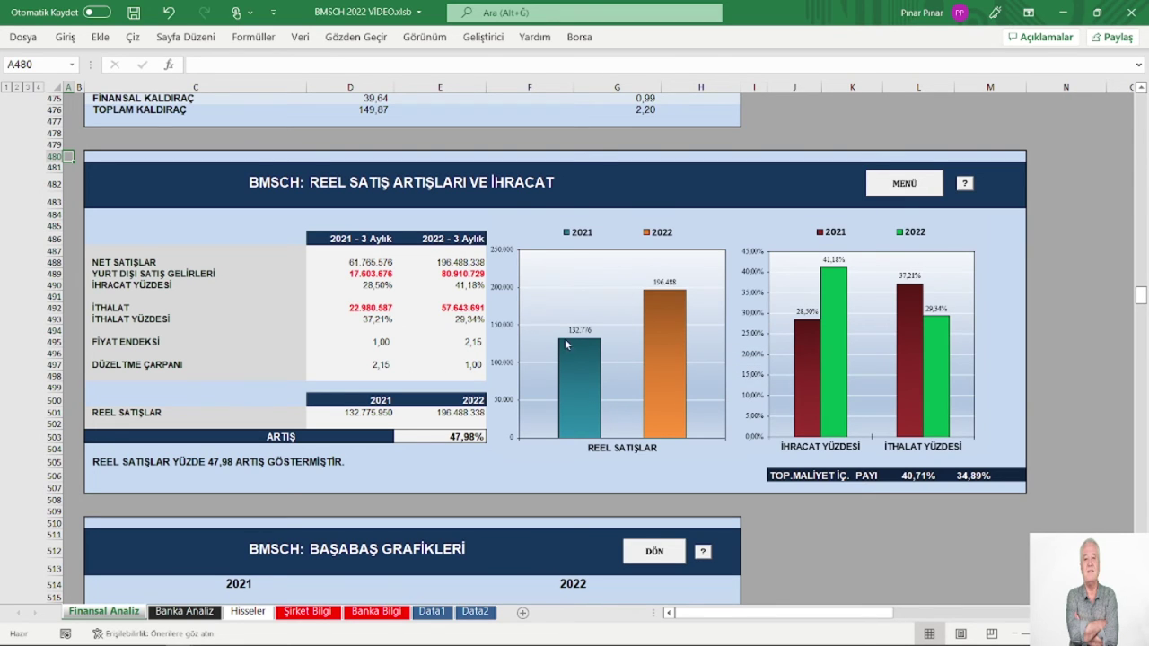
mouse_move(569, 343)
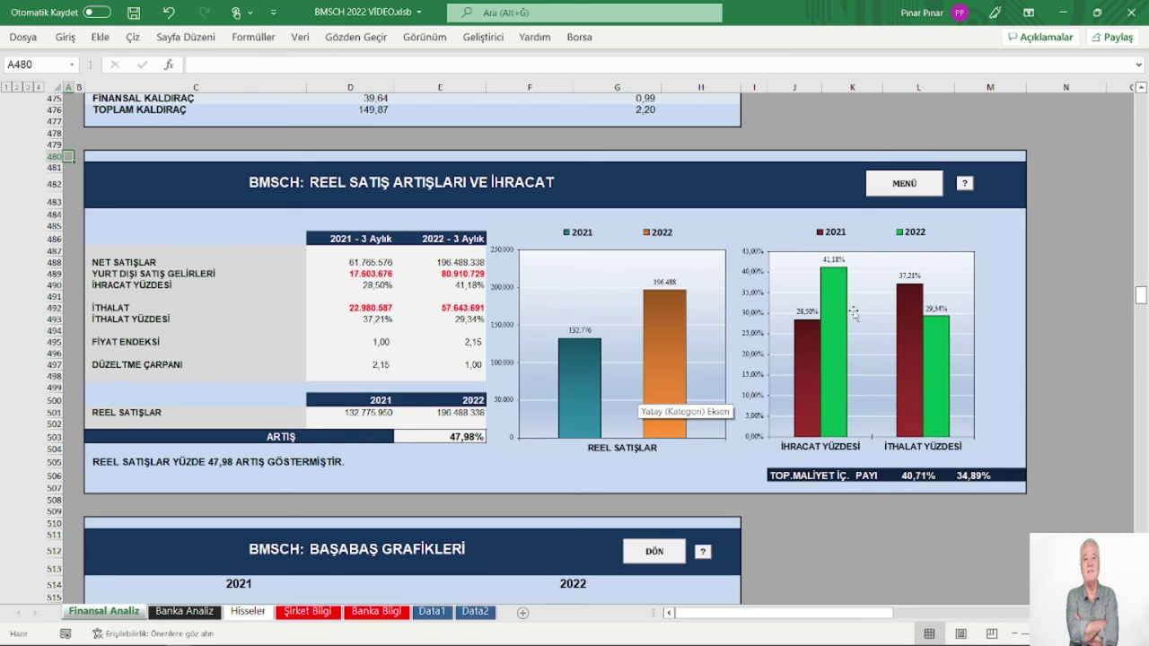
mouse_move(845, 323)
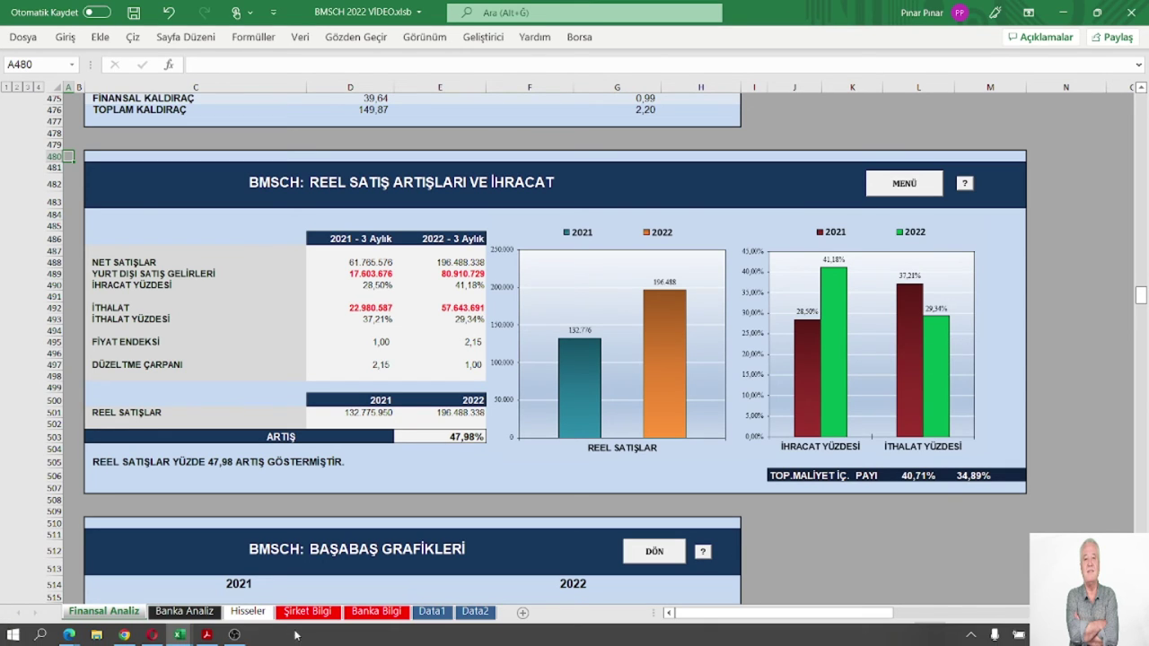
Step: Switch to the BMSCH 2021 workbook and view its main menu and VARLIKLAR table for 2020 and 2021
mouse_move(180, 635)
click(99, 574)
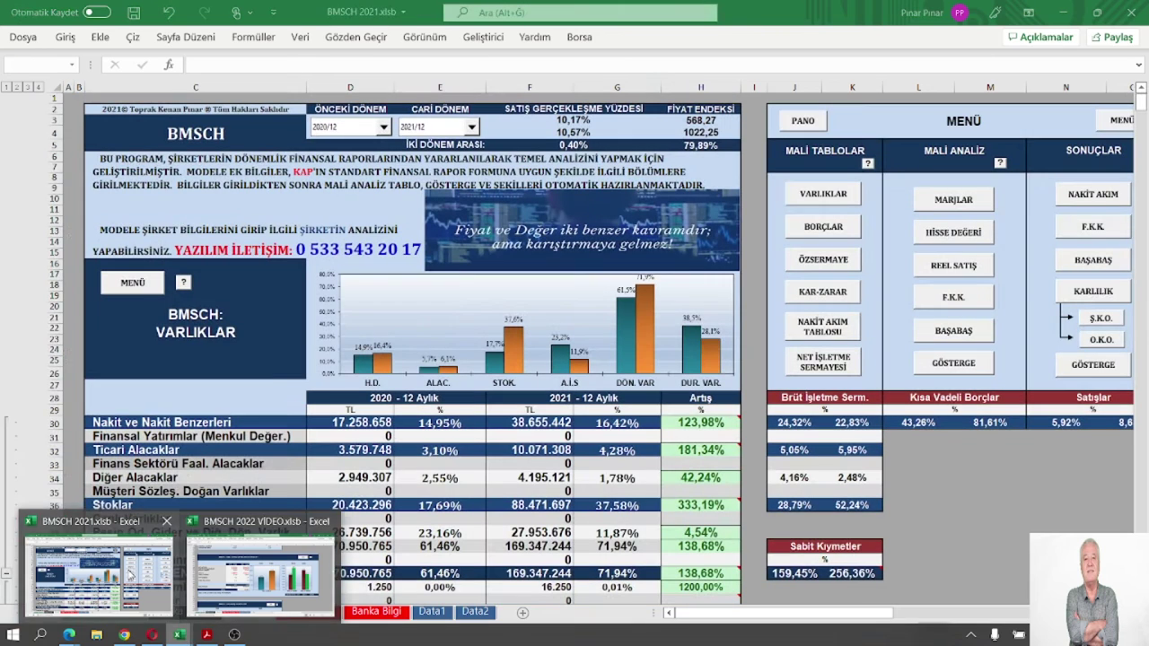
scroll(567, 399, down, 2)
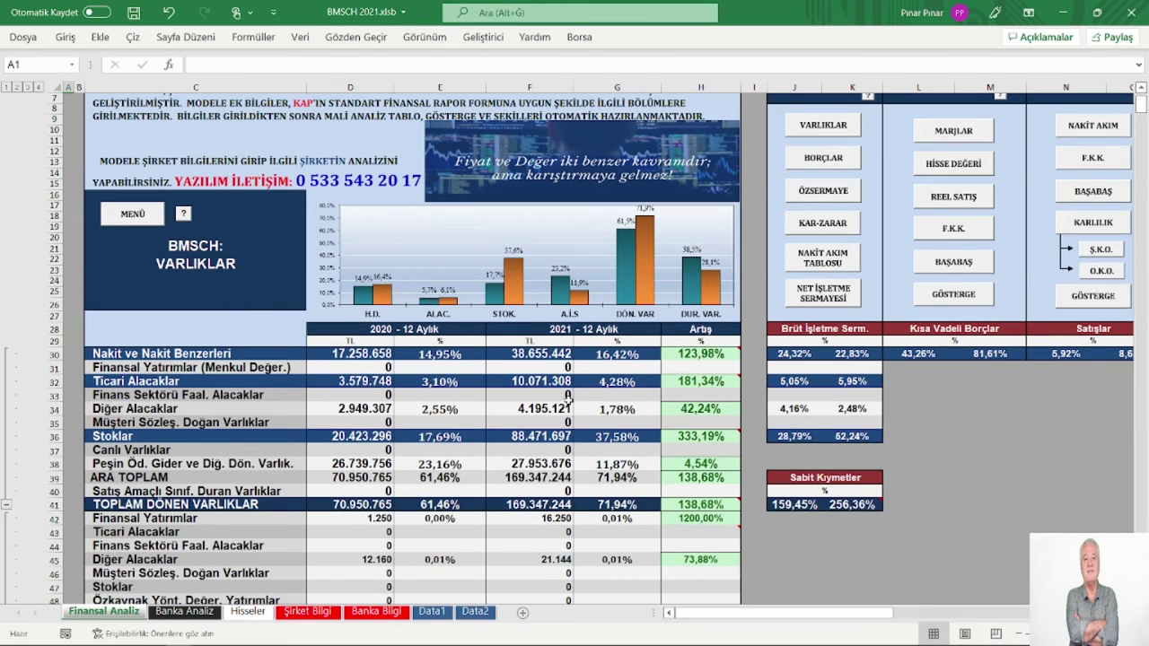
scroll(567, 399, up, 2)
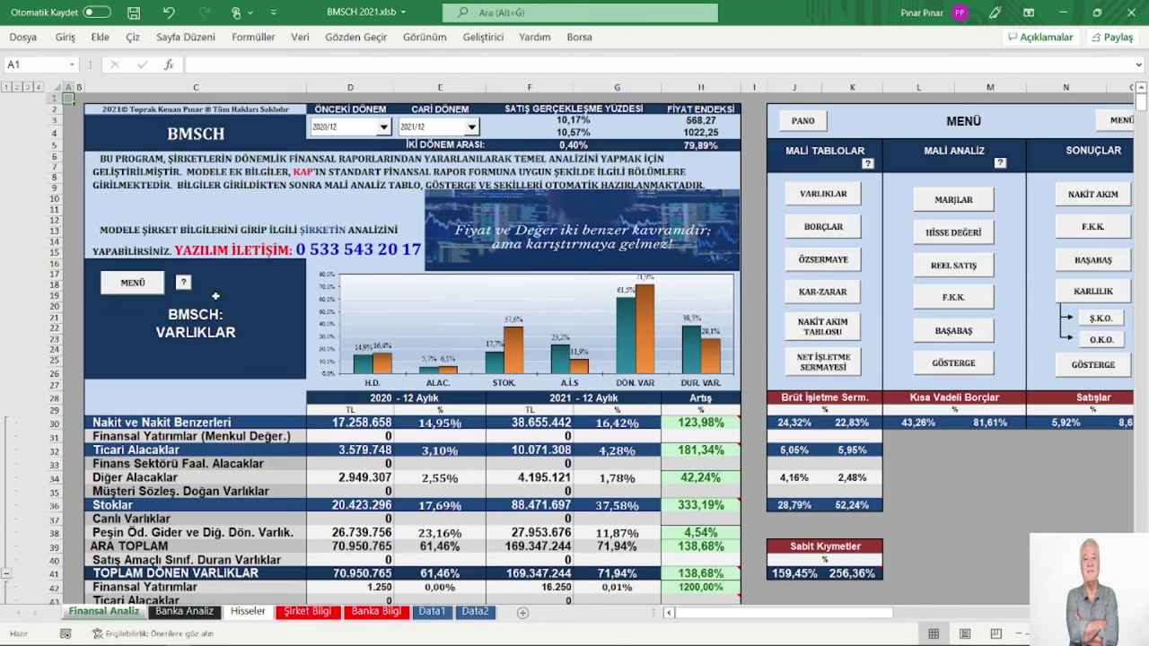
click(142, 294)
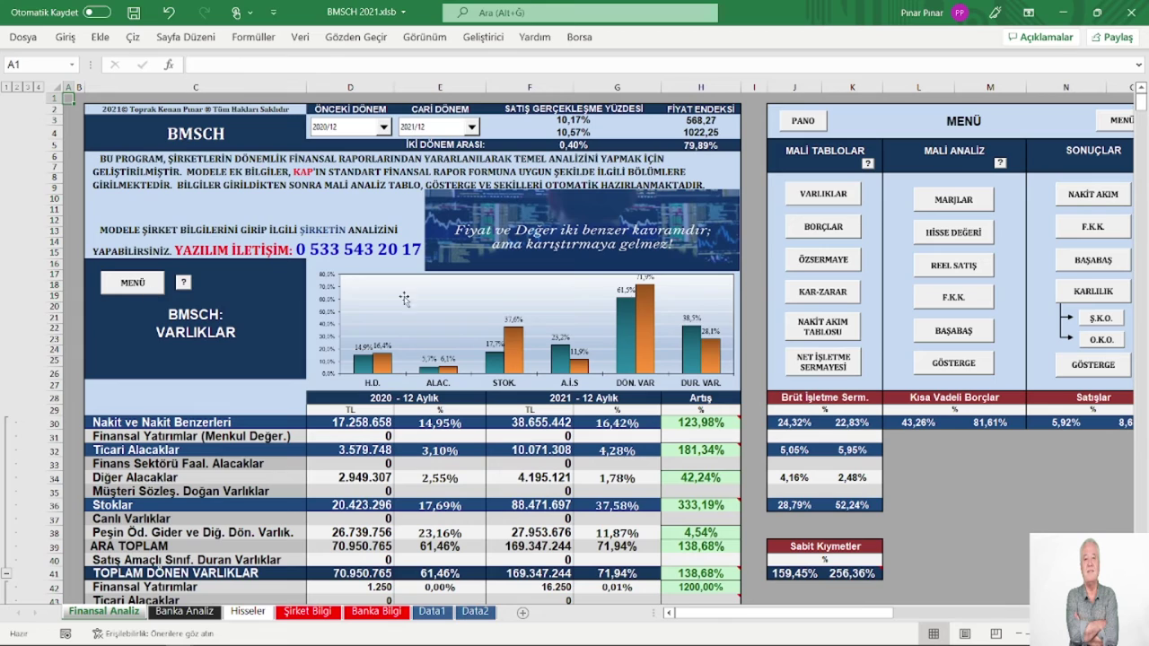
Step: Open the 2021 workbook's KAR-ZARAR table, review the 12-month 2020 and 2021 income statements, and return to the menu
click(842, 301)
scroll(577, 341, down, 8)
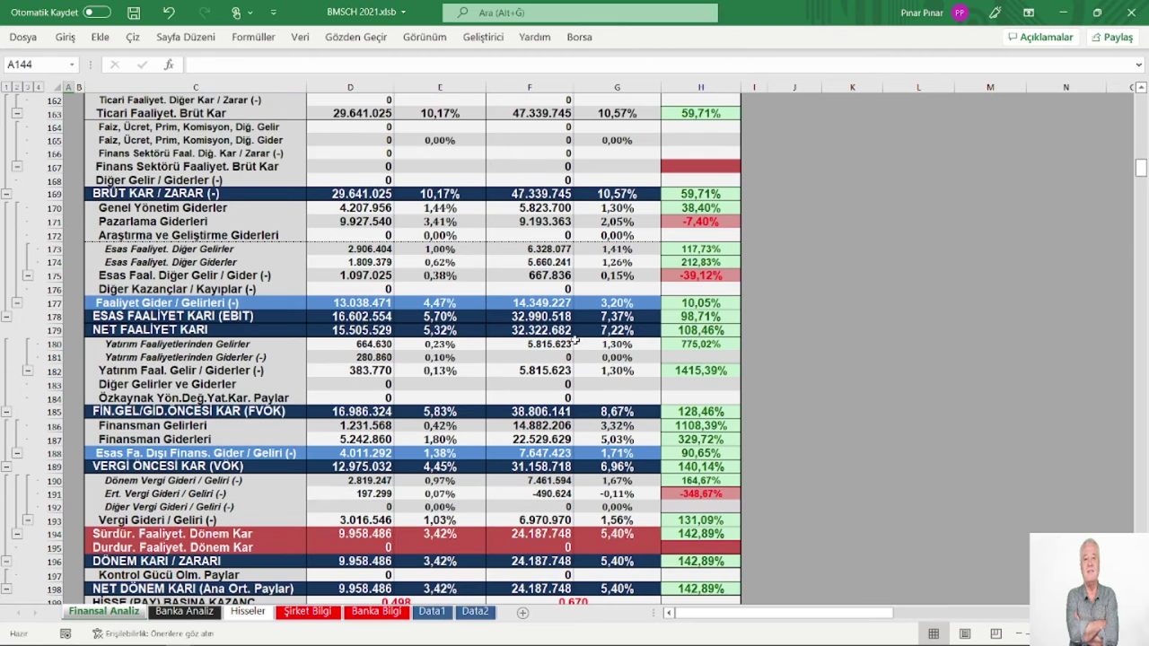
scroll(574, 340, down, 2)
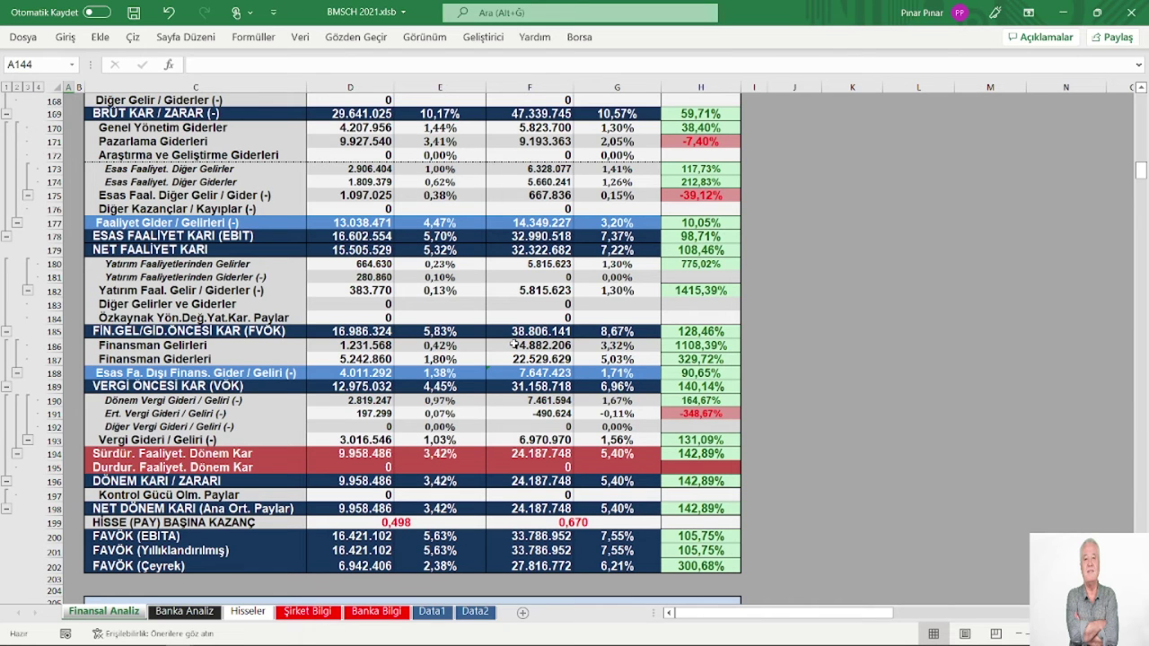
scroll(513, 344, up, 1)
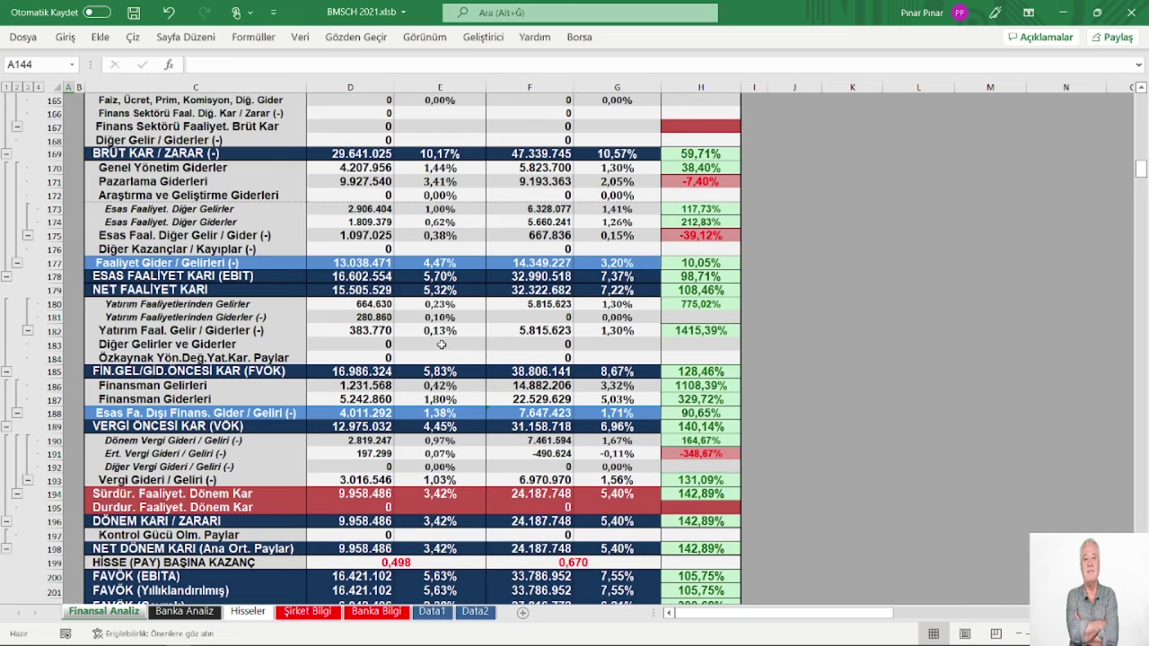
scroll(441, 343, up, 9)
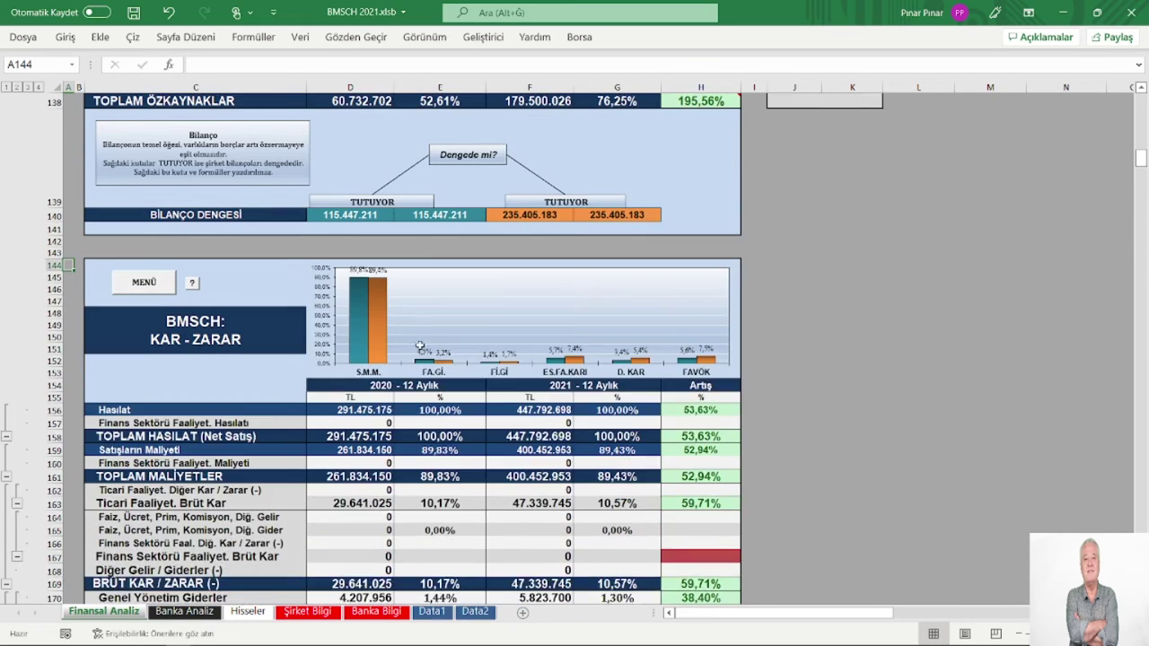
scroll(420, 346, up, 1)
click(128, 334)
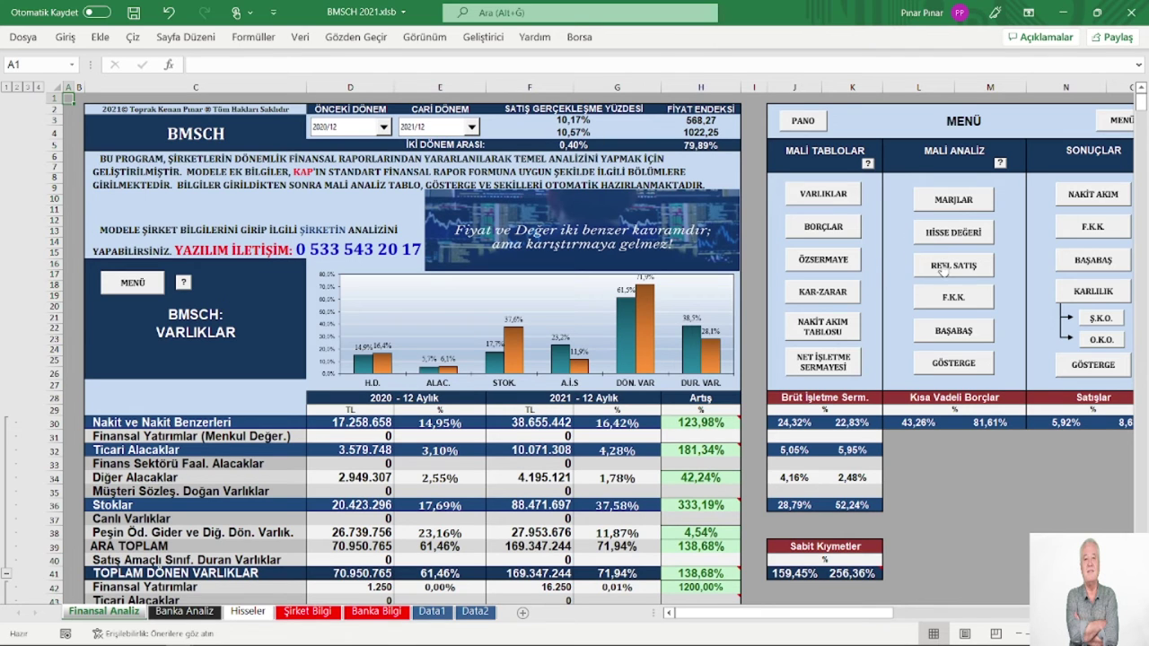
Step: Reopen the KAR-ZARAR table and compare the 2020 and 2021 annual gross profit, operating profit, finance expenses and net profit
click(823, 291)
scroll(640, 272, down, 3)
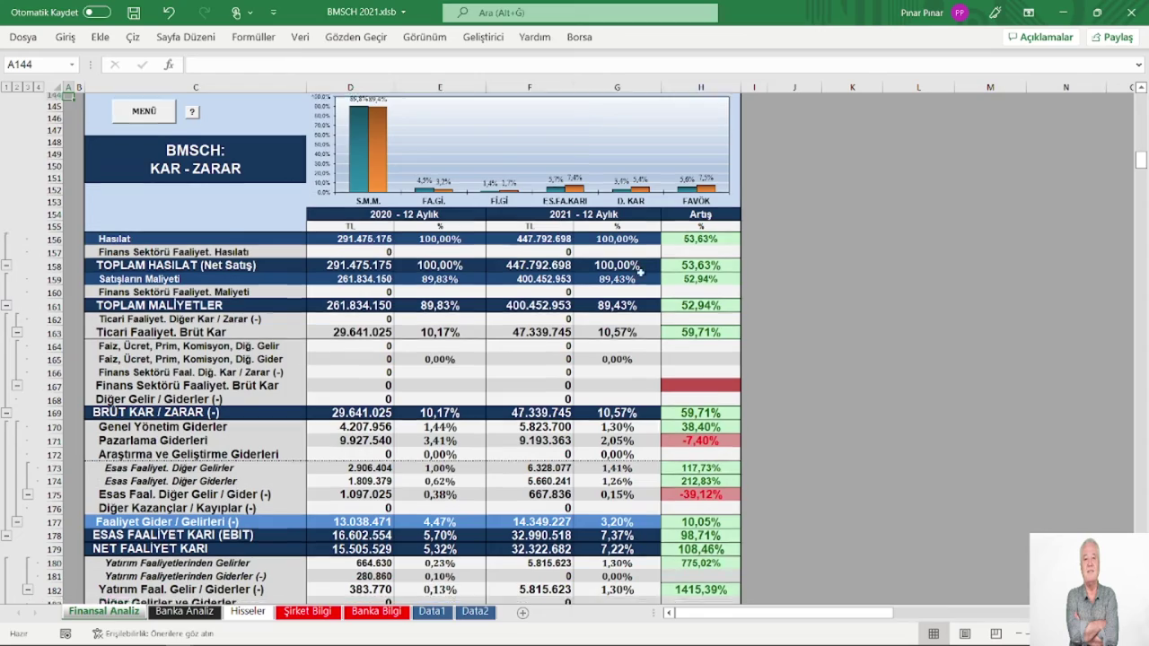
scroll(640, 272, down, 4)
scroll(628, 272, up, 3)
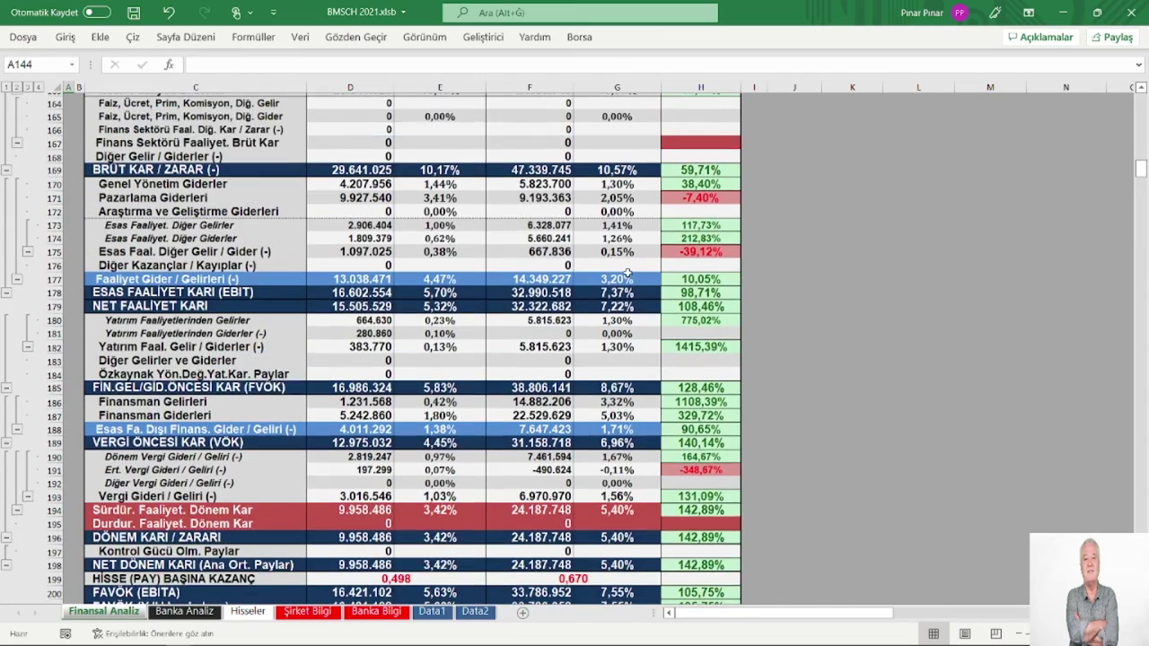
scroll(628, 274, up, 2)
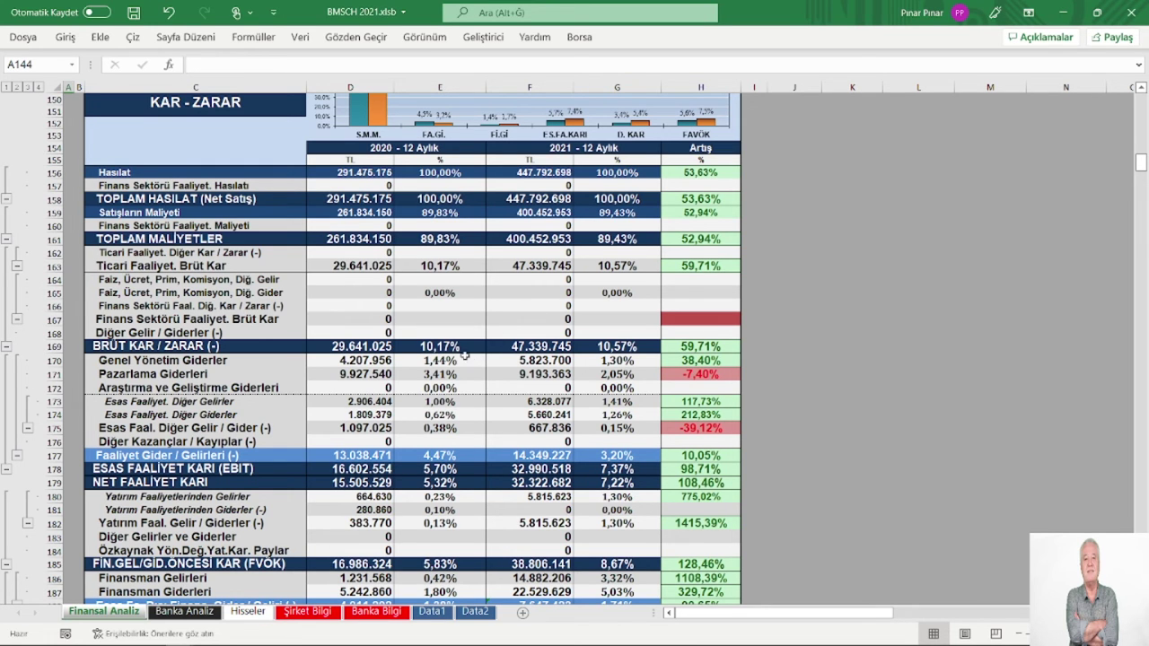
scroll(583, 352, down, 5)
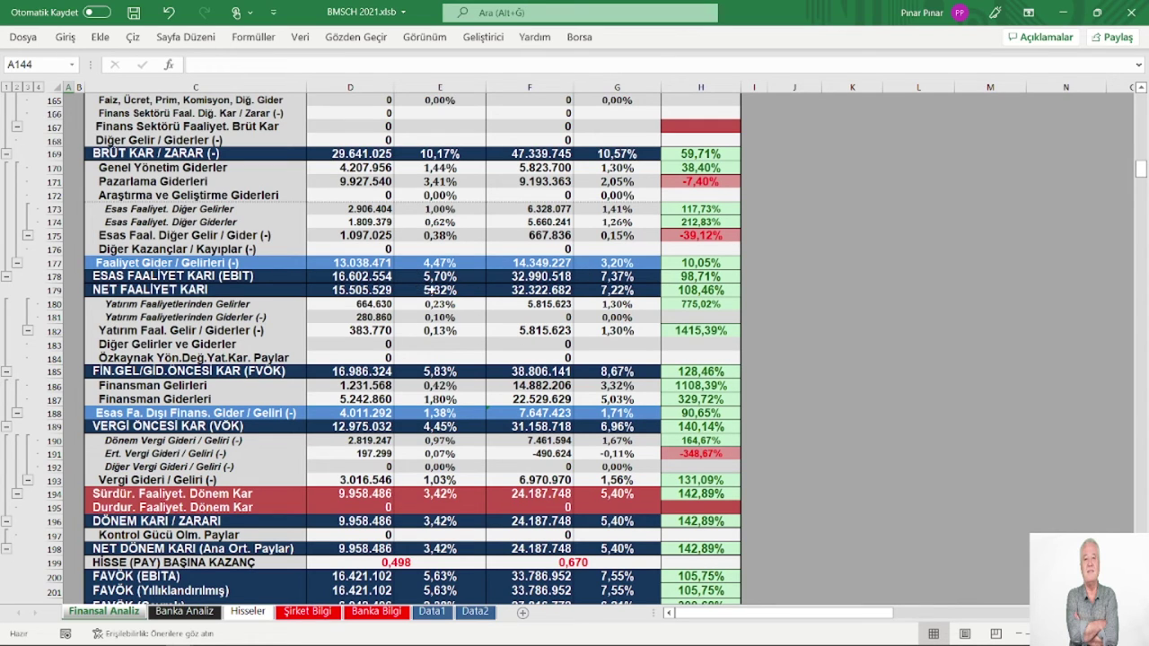
scroll(601, 282, down, 1)
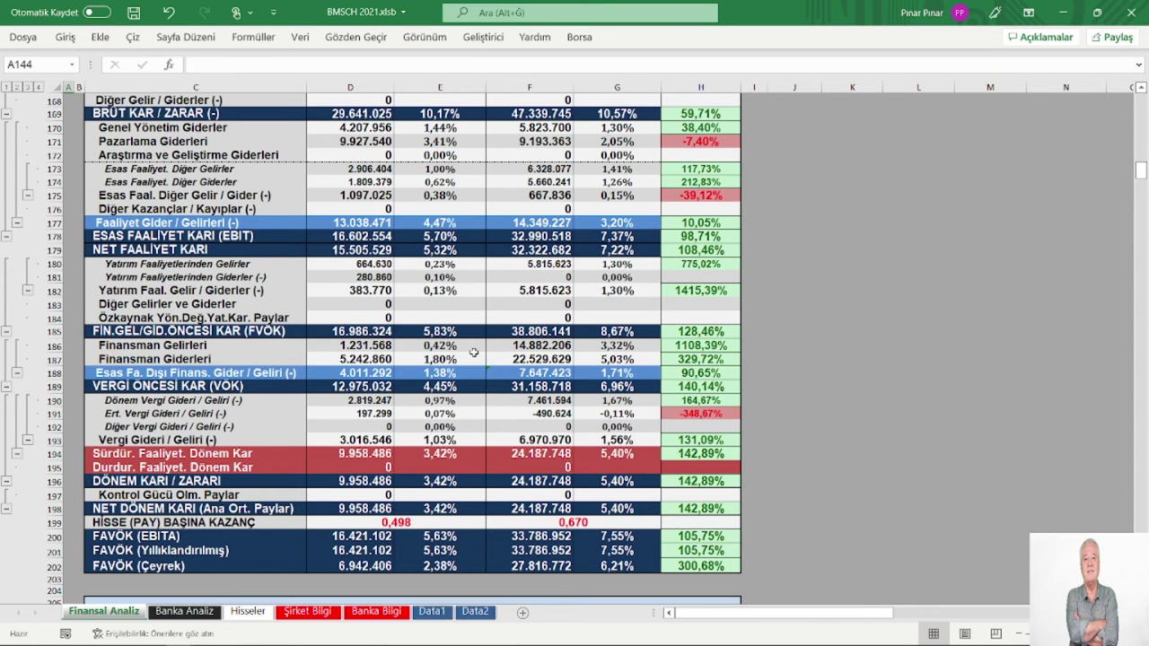
Step: Review the lower part of the annual 2020 and 2021 income statement, from operating profit to net profit and FAVÖK
scroll(476, 352, down, 1)
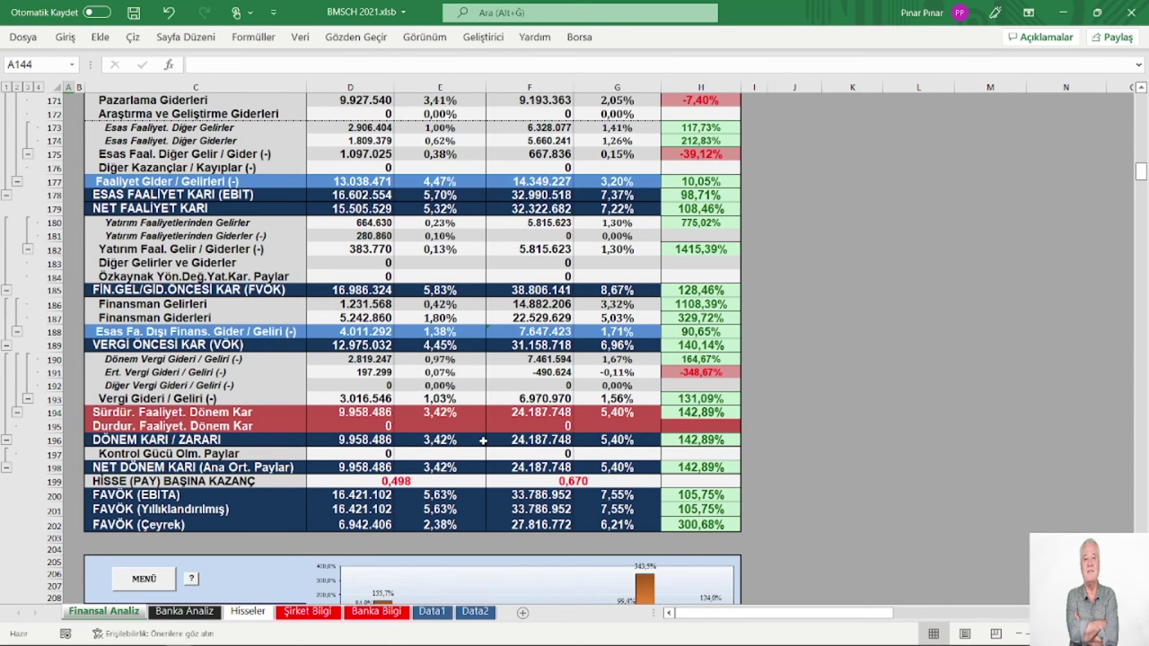
scroll(482, 438, up, 3)
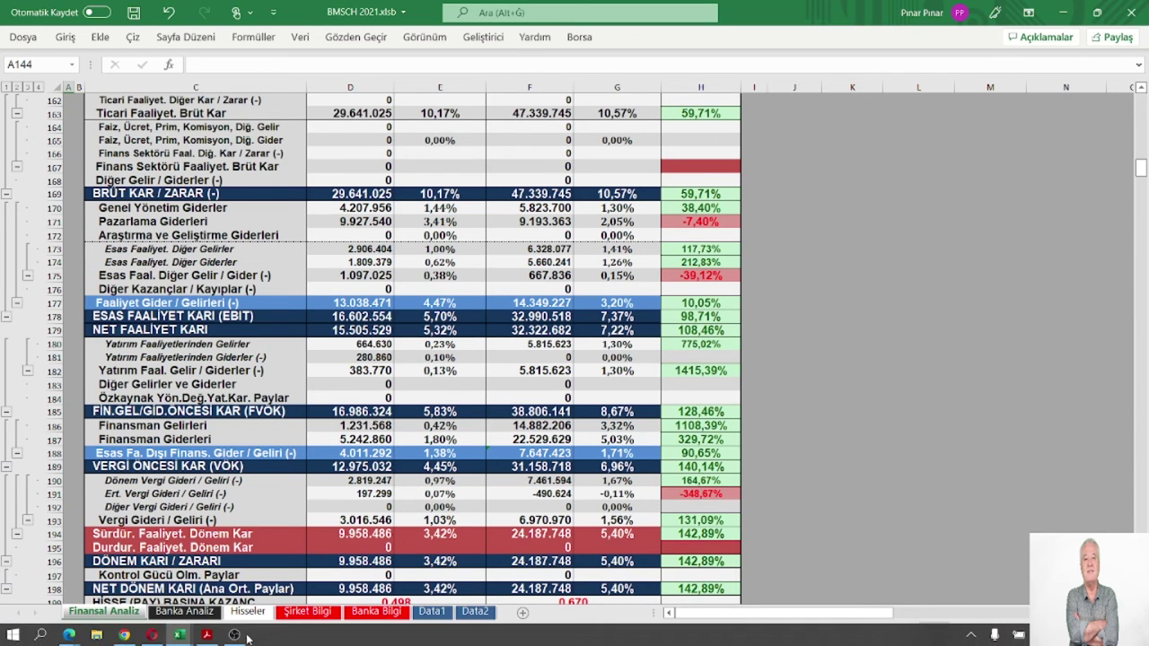
Step: Switch to the BMS SPK Rapor-03.2022 PDF in Acrobat Reader, search for "satışların" and go through all matches
click(206, 638)
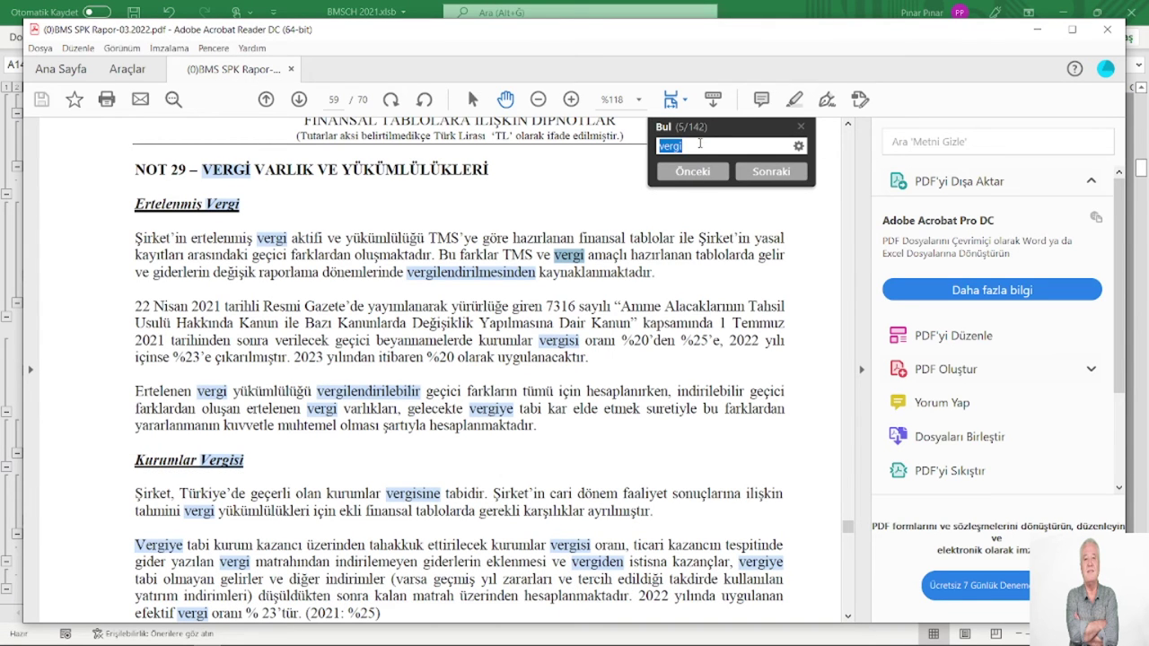
text(sat)
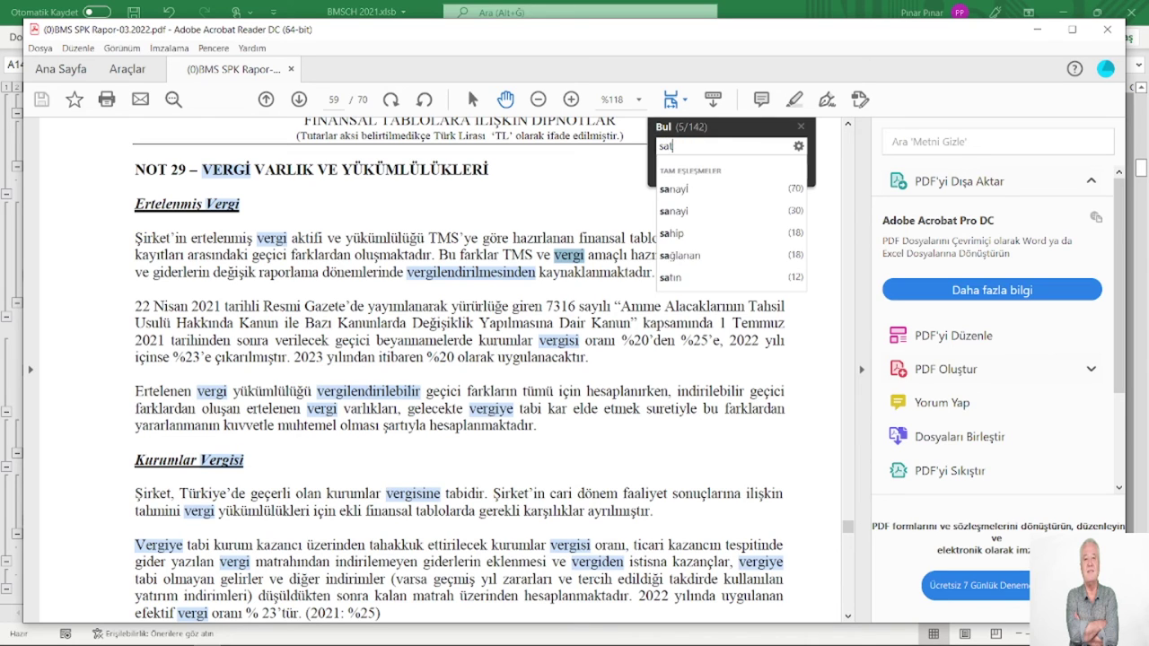
text(ışların)
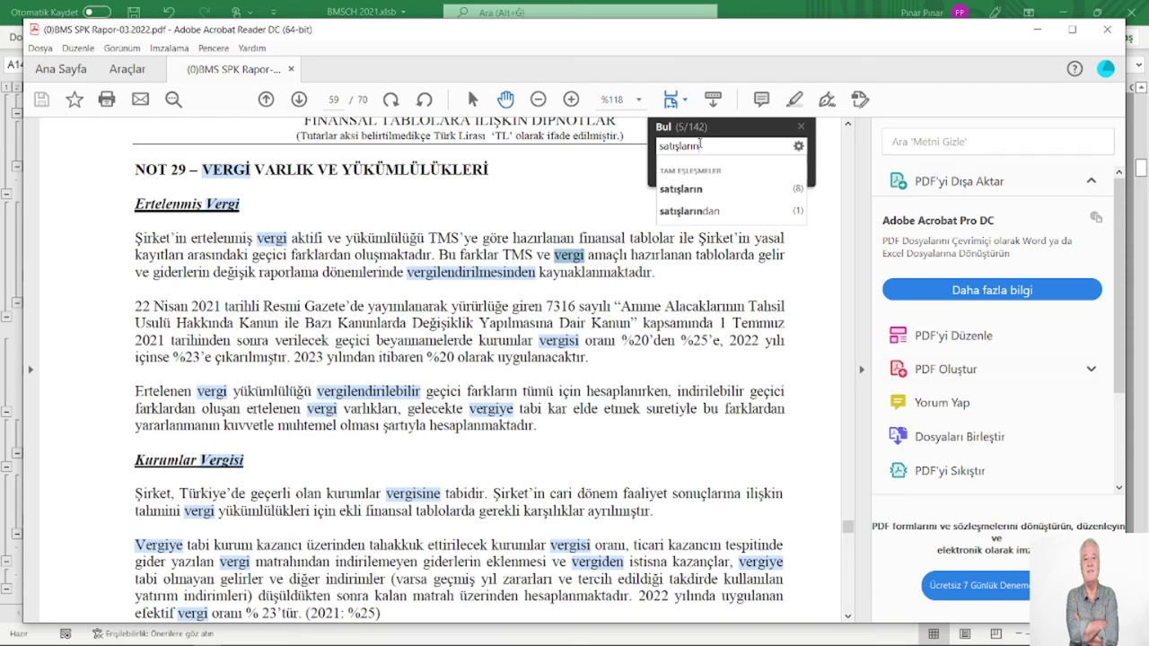
key(Return)
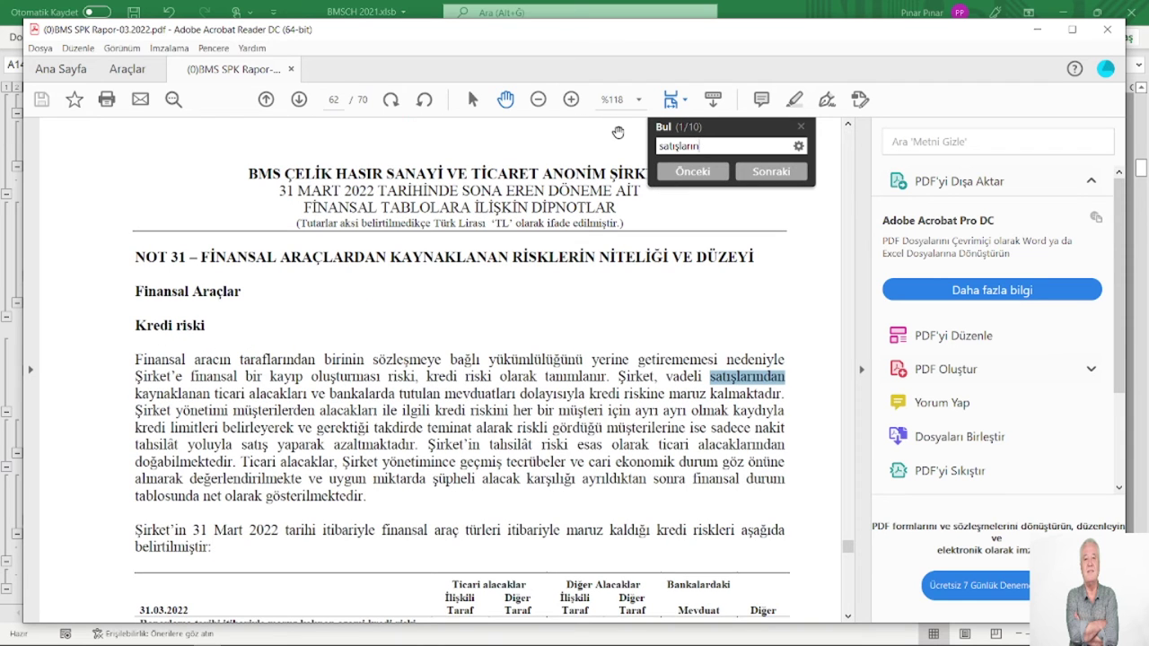
key(Return)
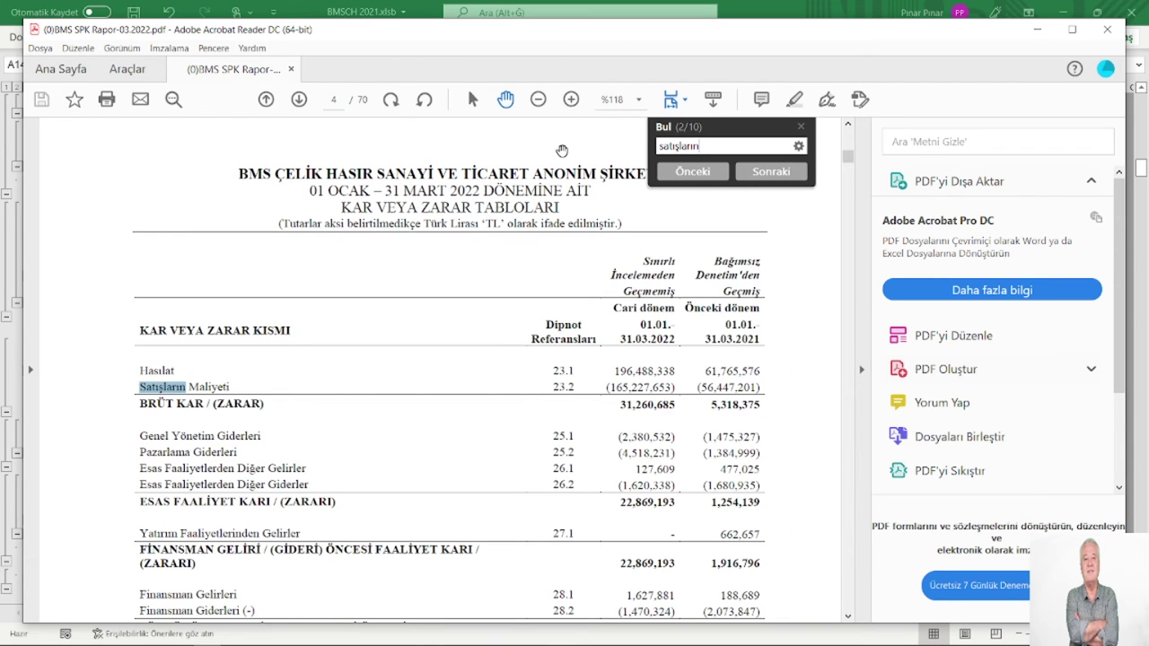
key(Return)
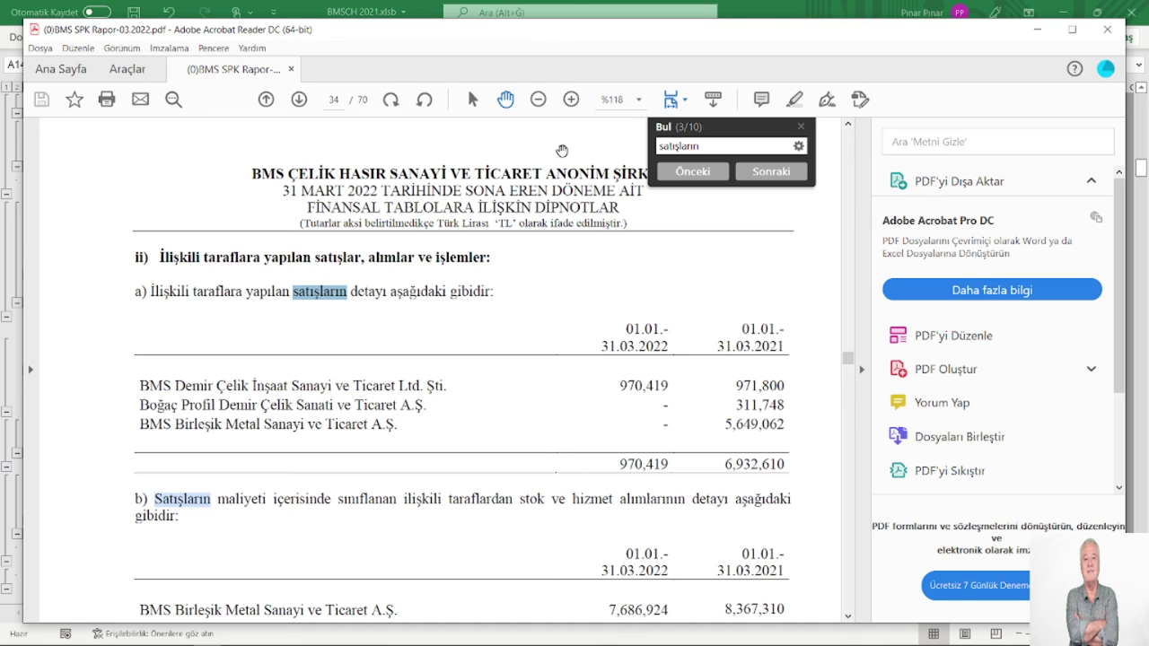
key(Return)
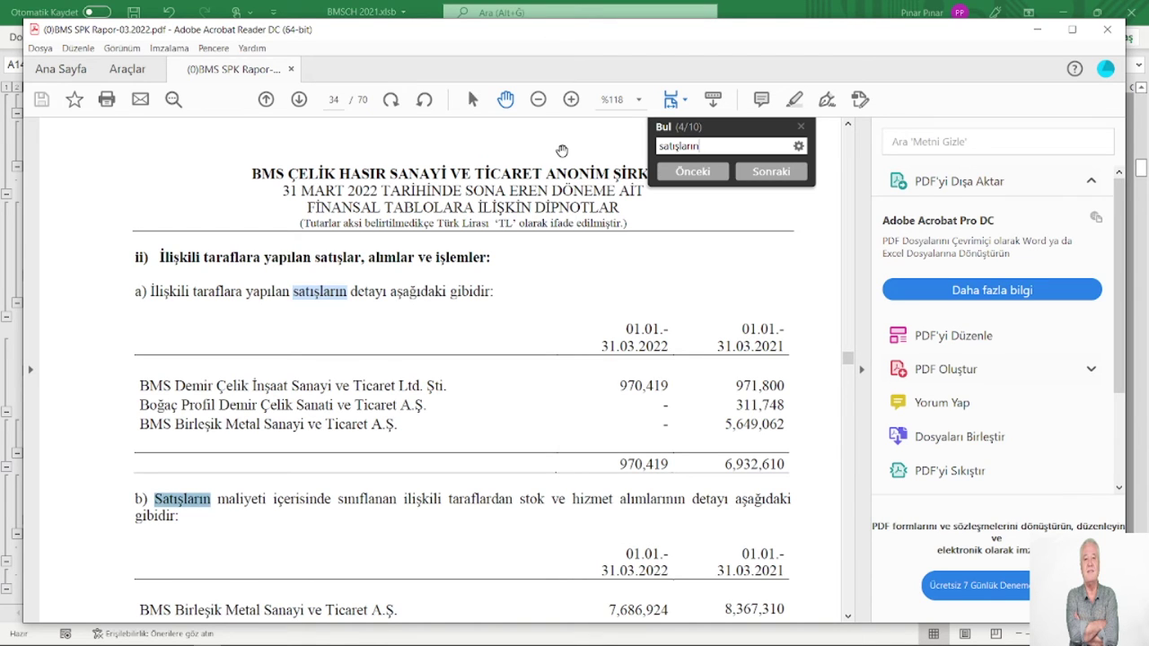
key(Return)
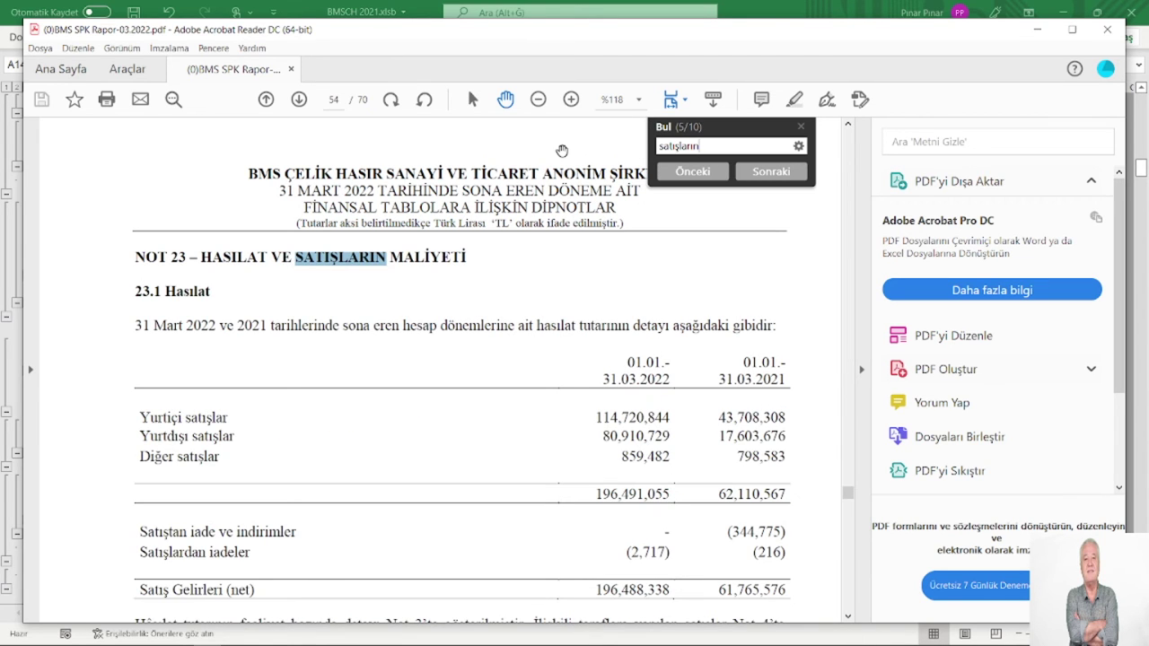
key(Return)
key(Return)
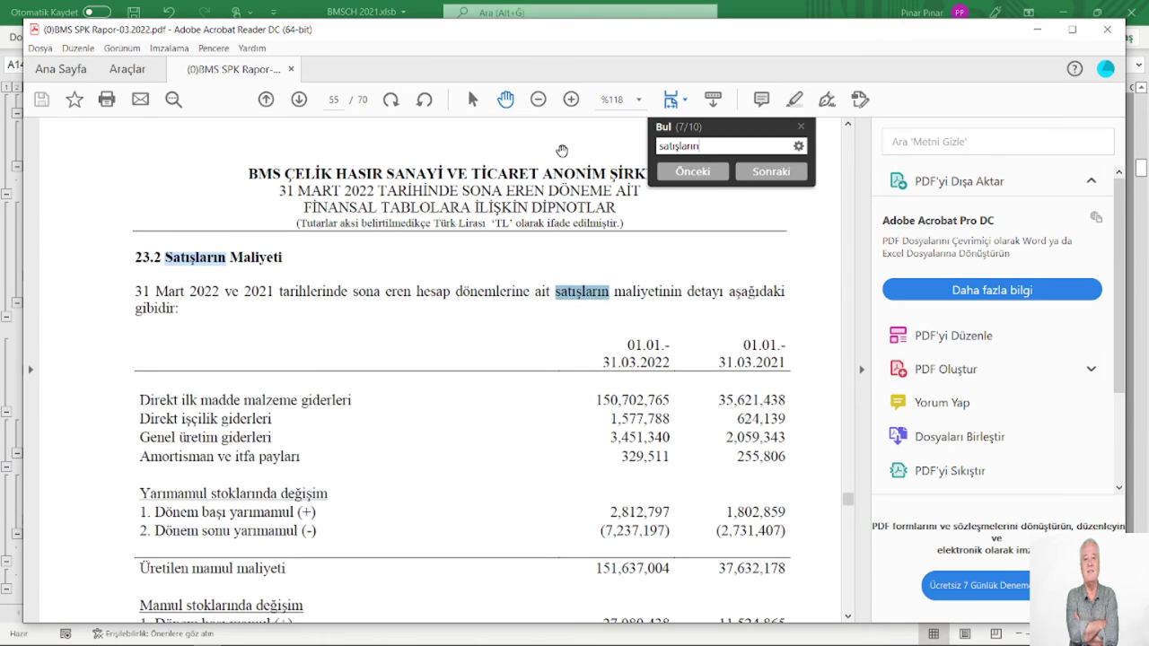
key(Return)
key(Return)
key(Return)
key(Return)
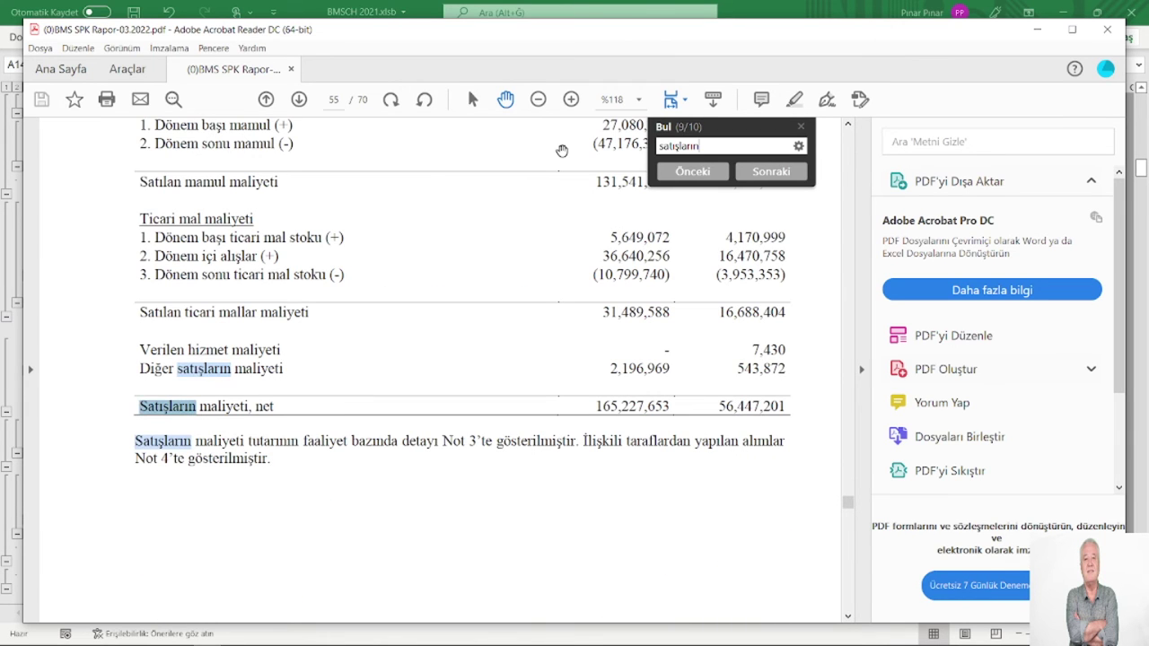
key(Return)
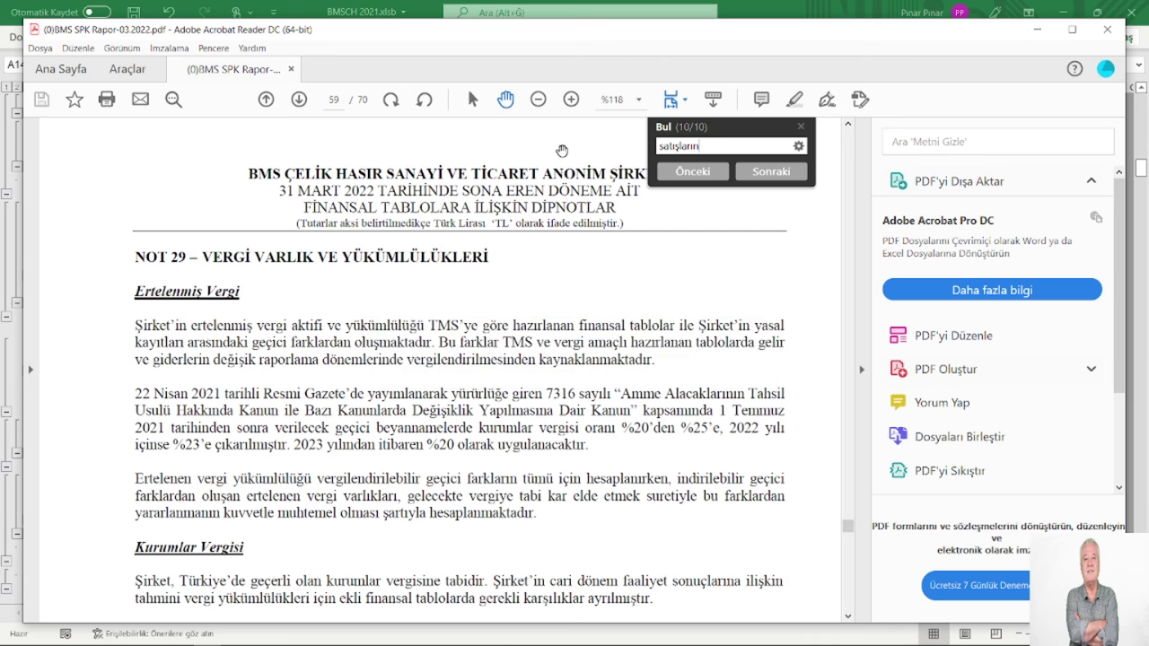
Step: Shorten the PDF search term to "satış" and go through its first matches looking for the sales breakdown
key(BackSpace)
key(BackSpace)
key(BackSpace)
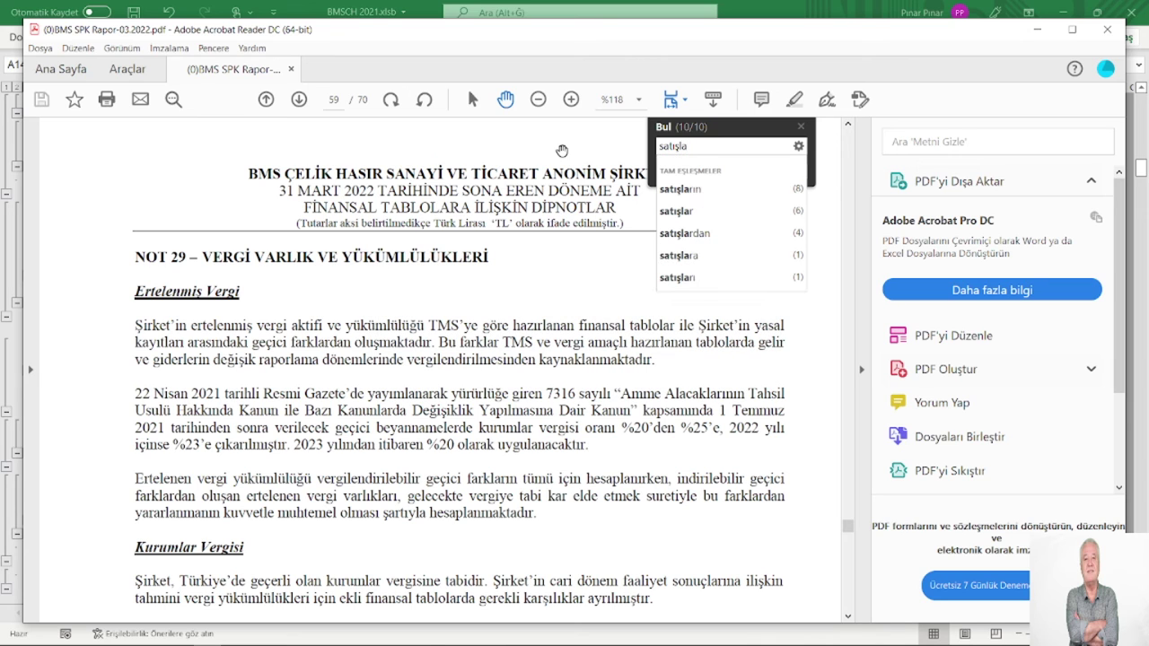
key(BackSpace)
key(Return)
key(Return)
key(Return)
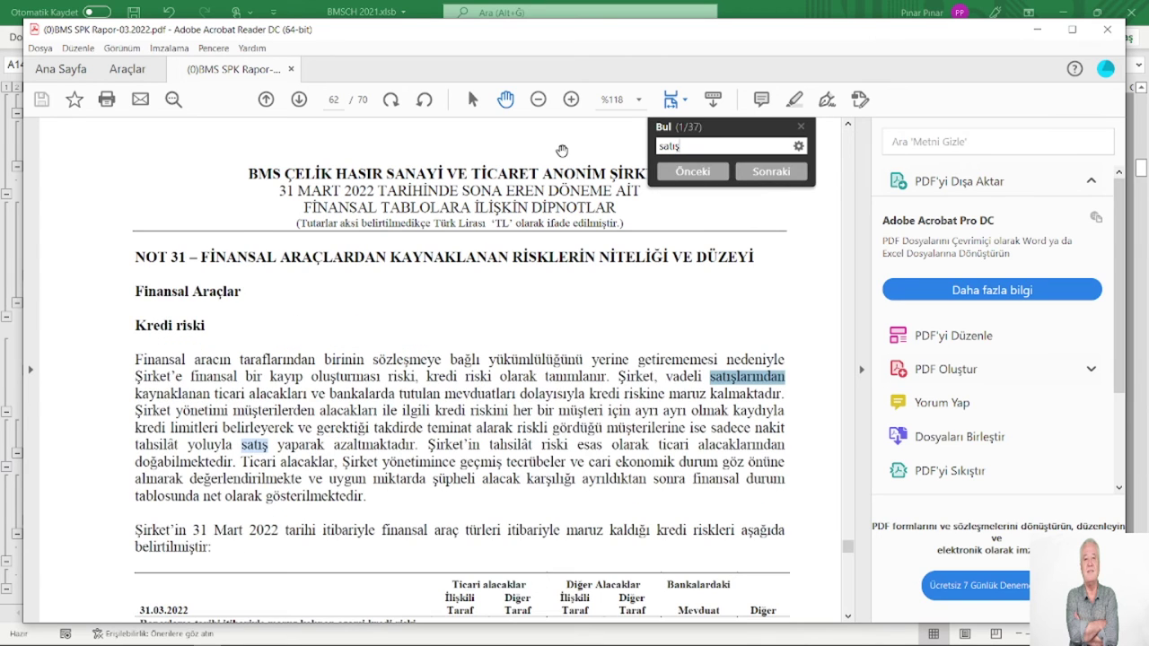
key(Return)
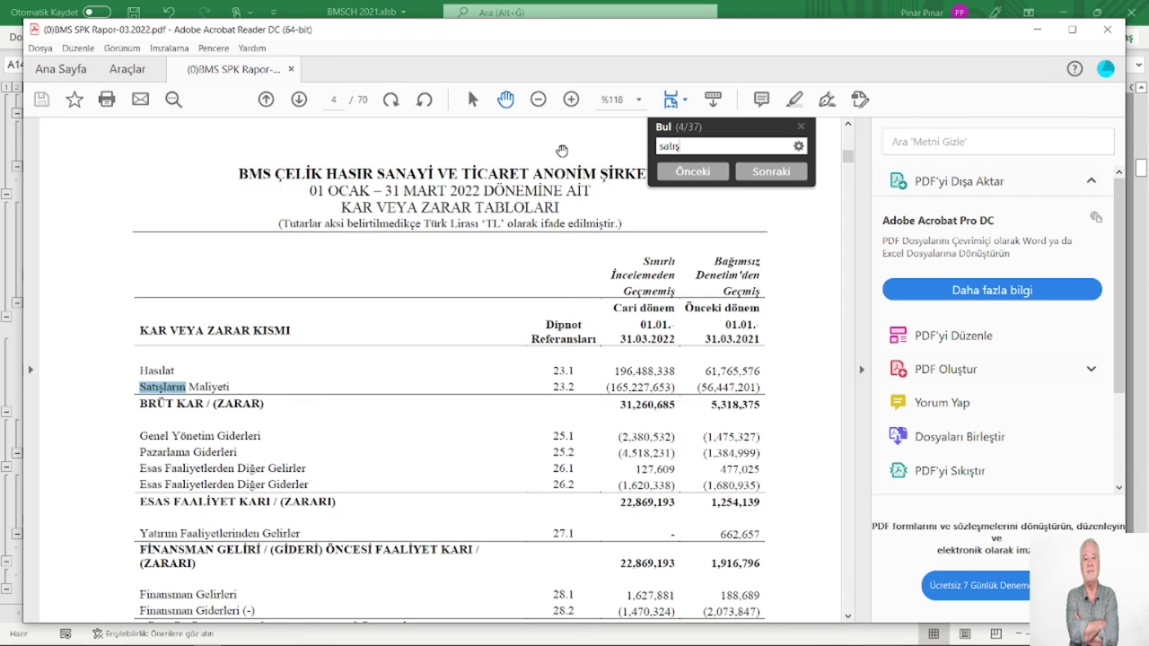
key(Return)
key(Return)
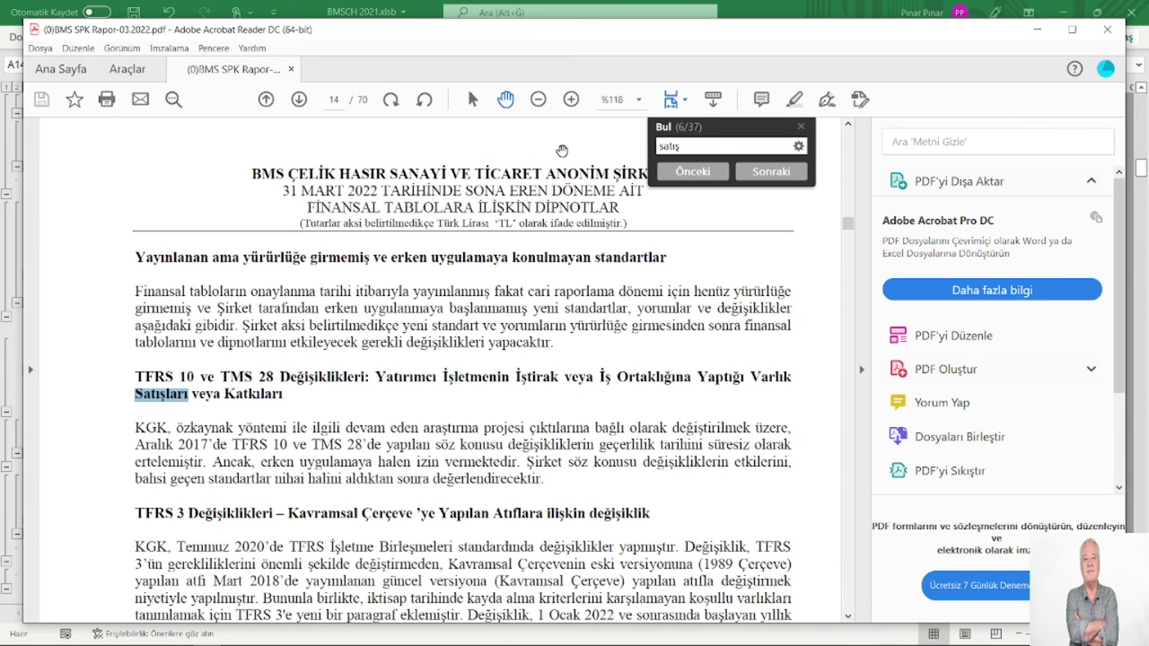
key(Return)
key(Return)
key(Return)
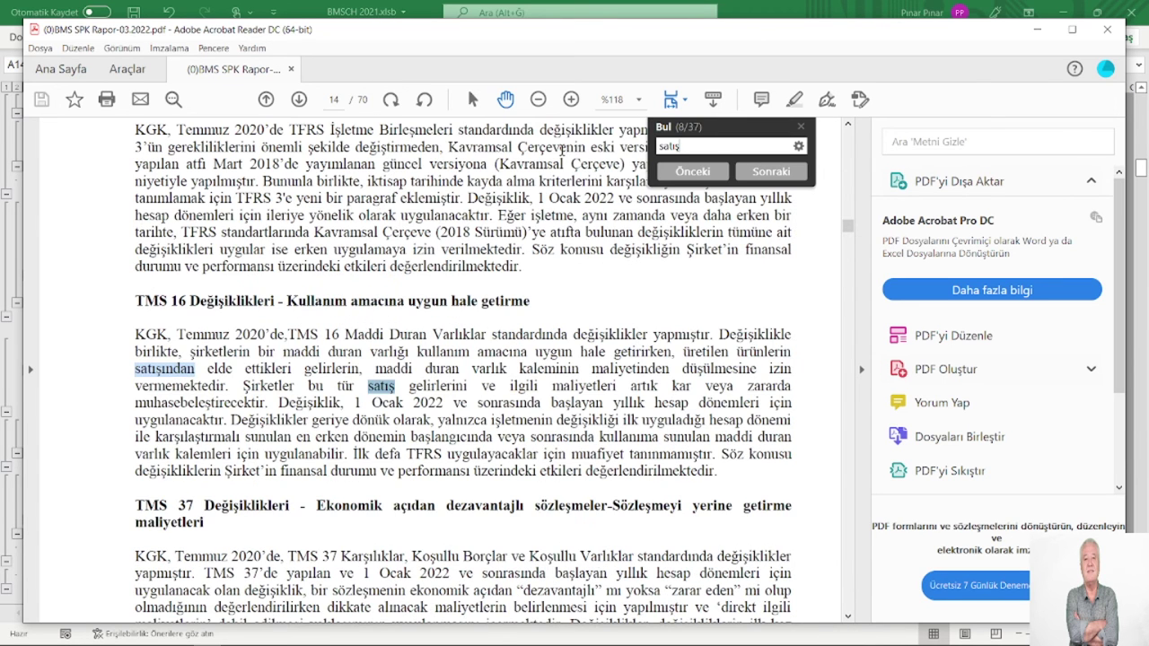
key(Return)
key(Return)
key(Return)
key(Return)
key(Return)
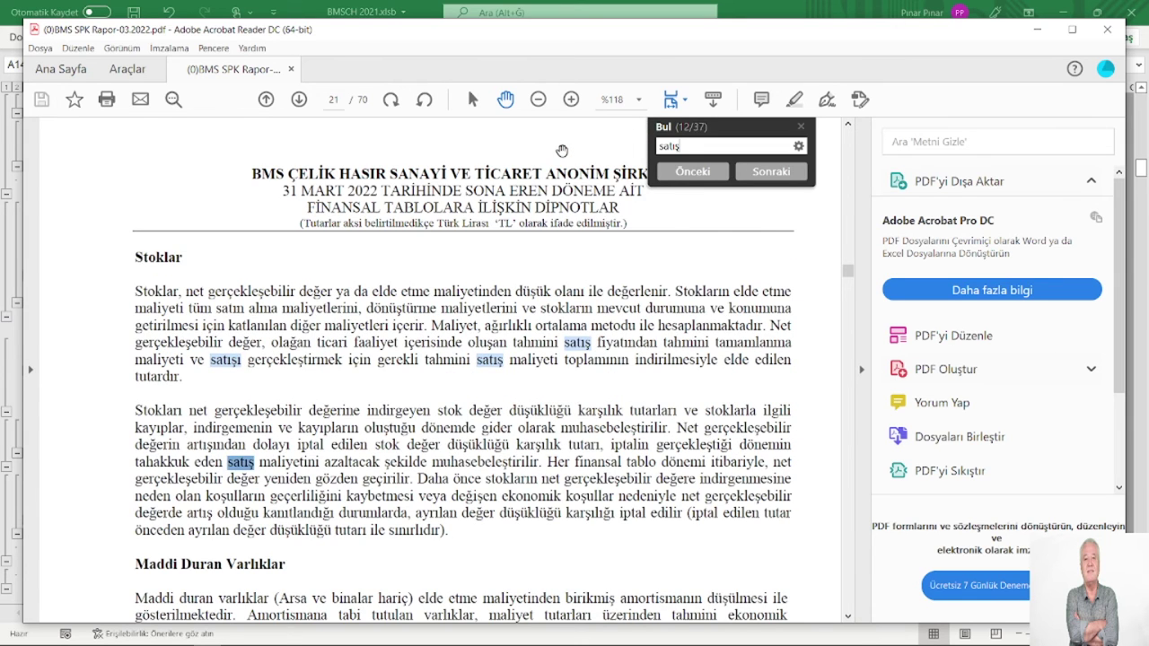
key(Return)
Step: Search the PDF for "satışlardan" and examine the domestic, foreign and net sales in note 23.1 Hasılat
key(BackSpace)
key(BackSpace)
key(BackSpace)
key(BackSpace)
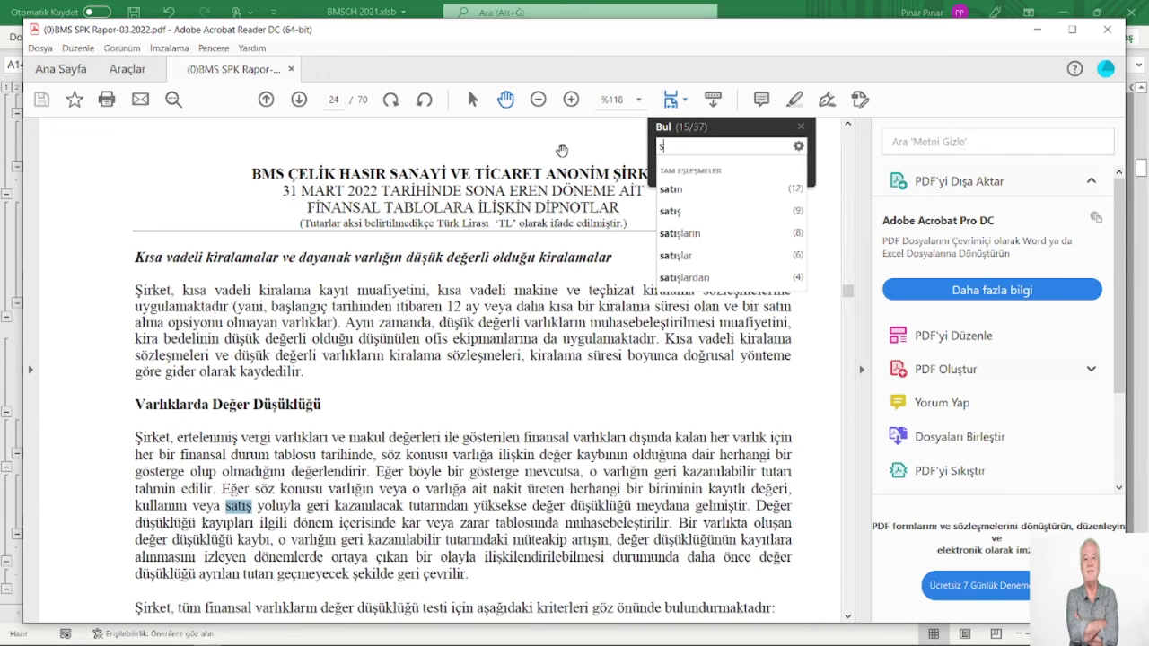
text(sat)
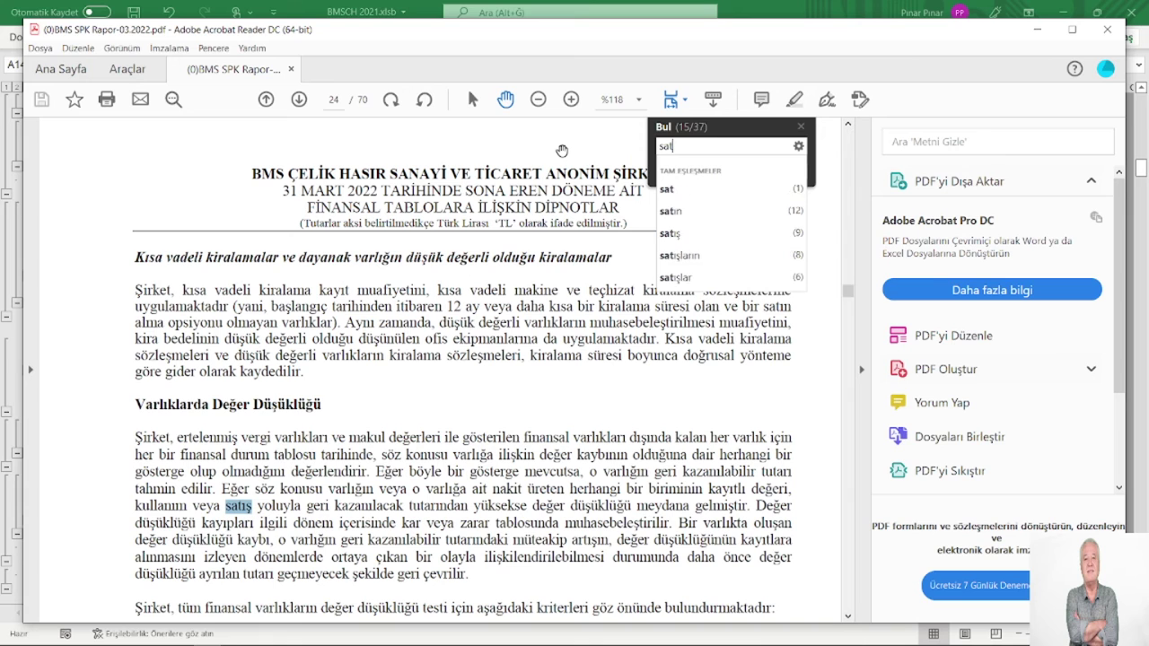
text(ışlardan)
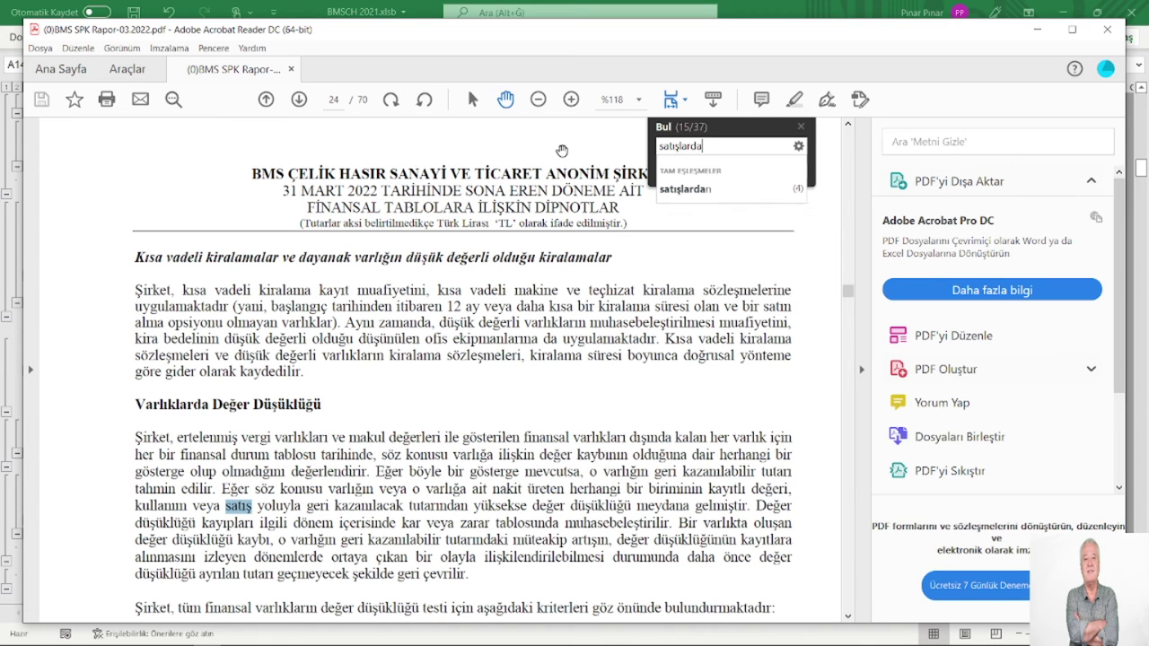
key(Return)
key(Return)
key(Return)
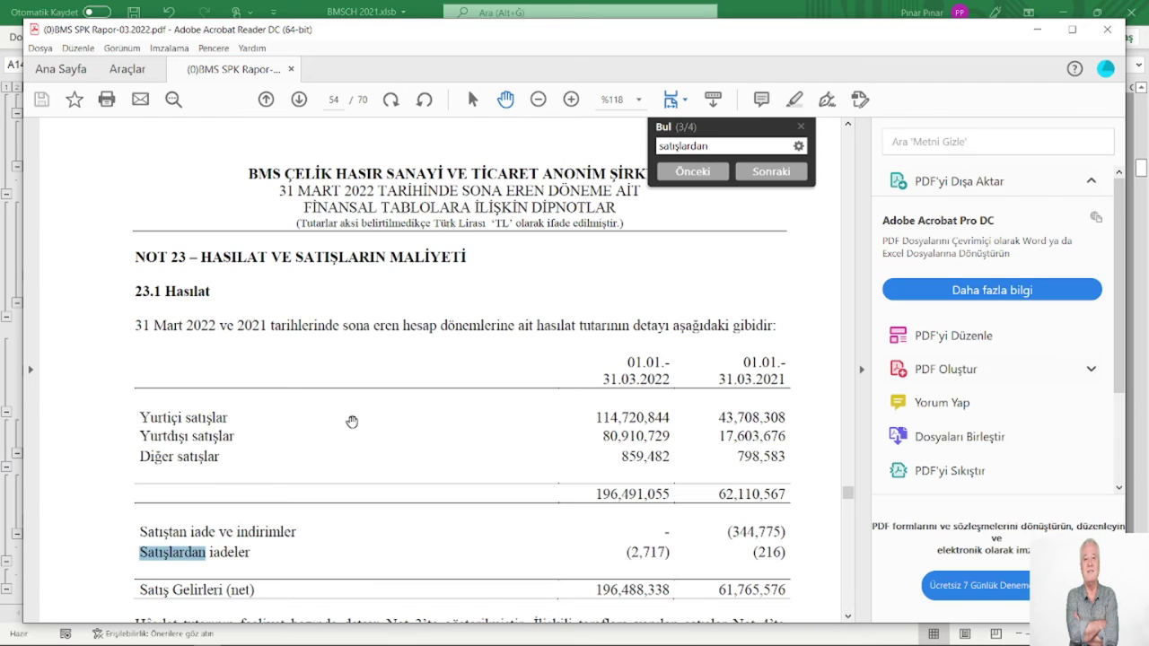
scroll(466, 416, down, 3)
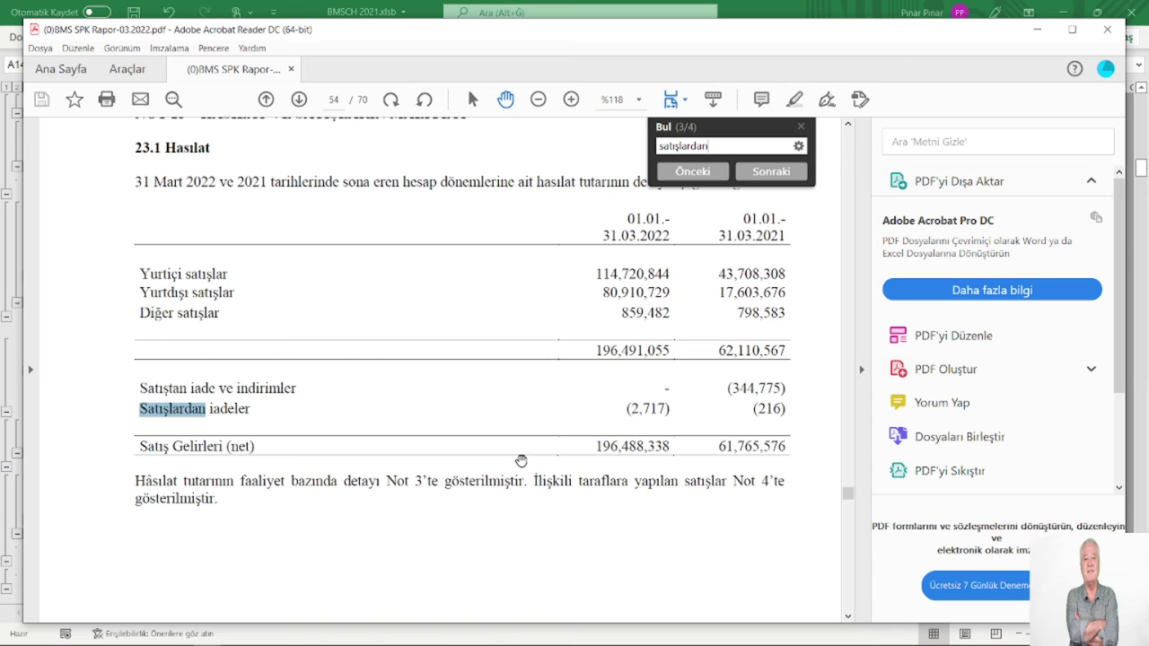
Step: Switch to the BMSCH 2021 workbook in Excel and compare annual 2020 and 2021 revenue, cost of sales and operating profit
mouse_move(183, 637)
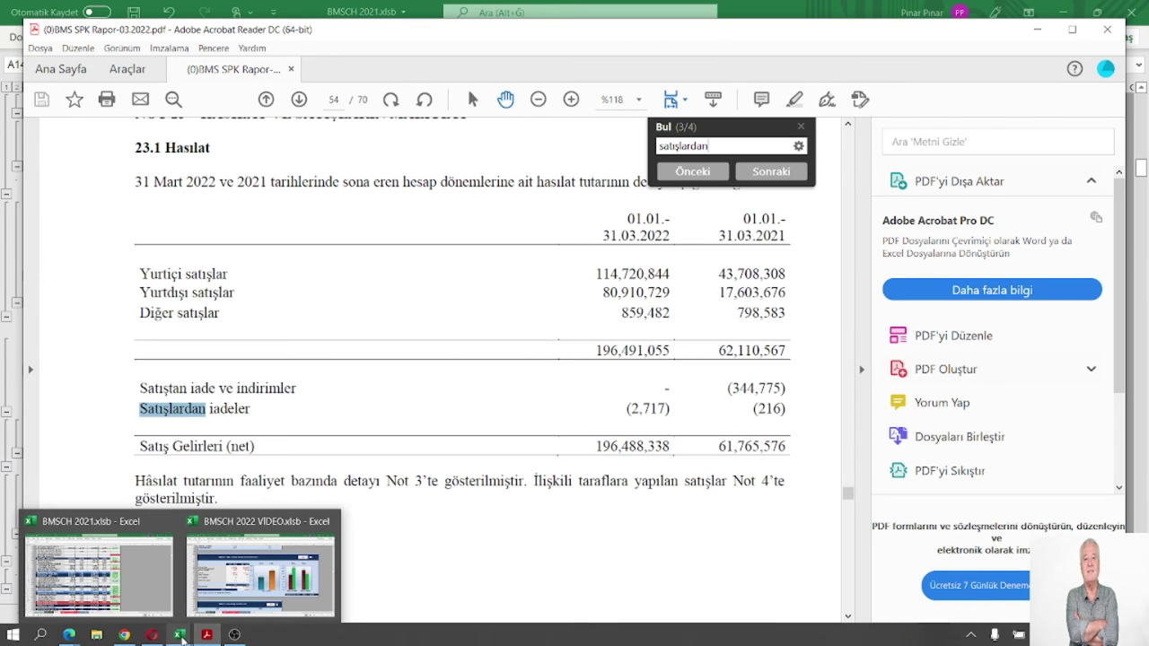
click(99, 570)
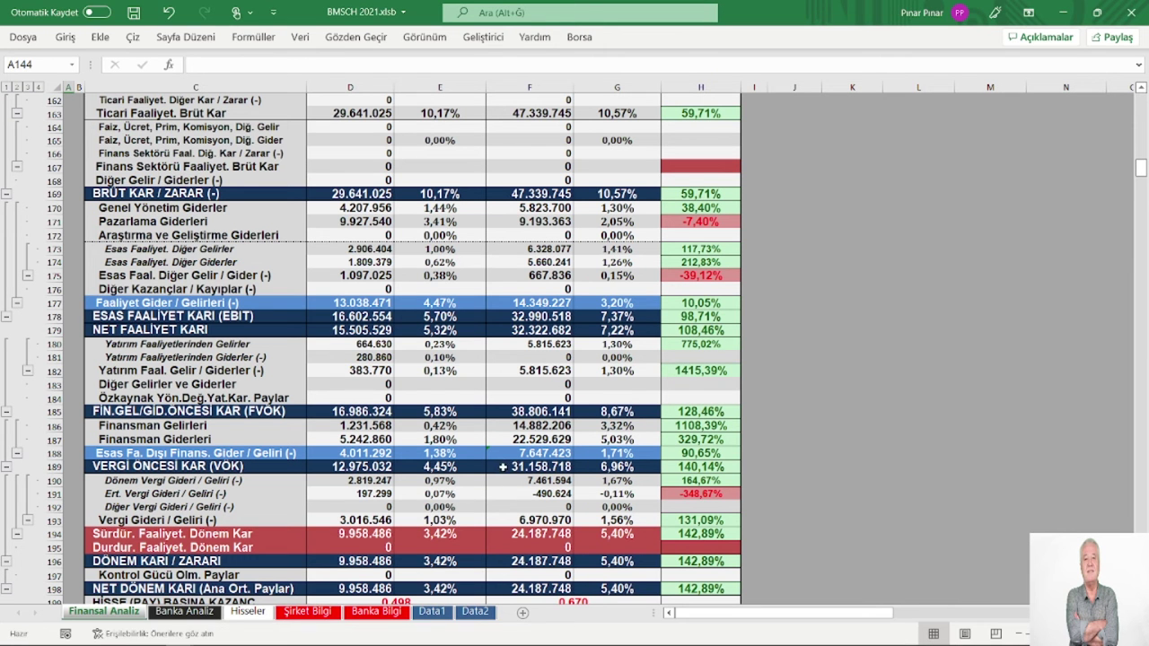
scroll(172, 292, up, 1)
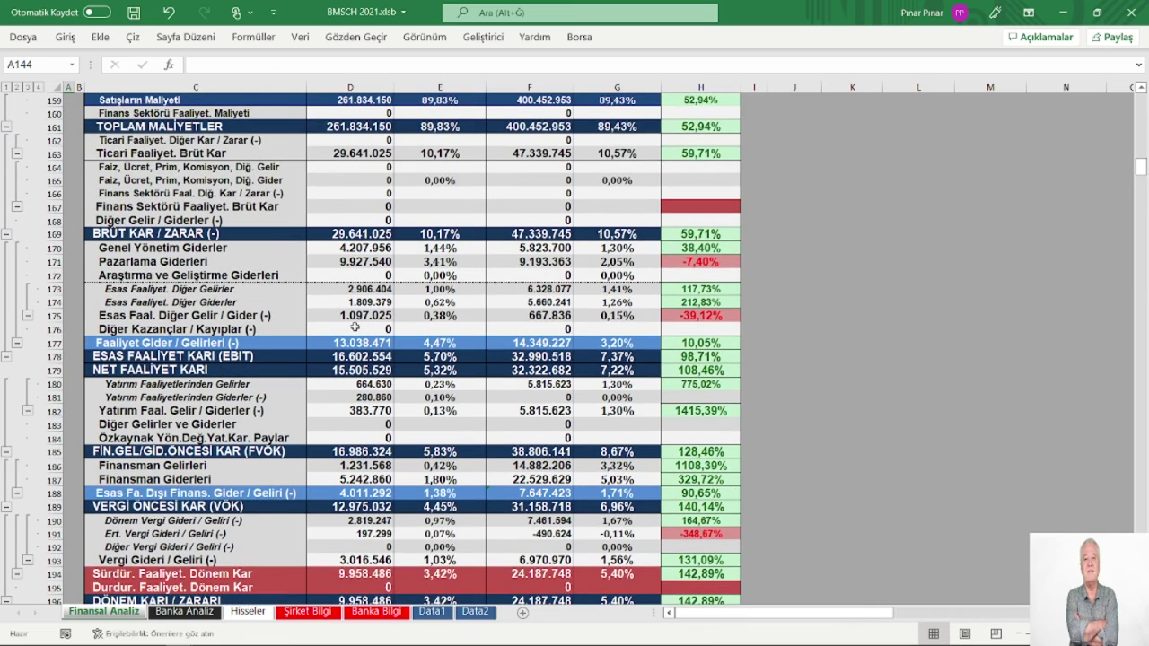
scroll(172, 292, up, 1)
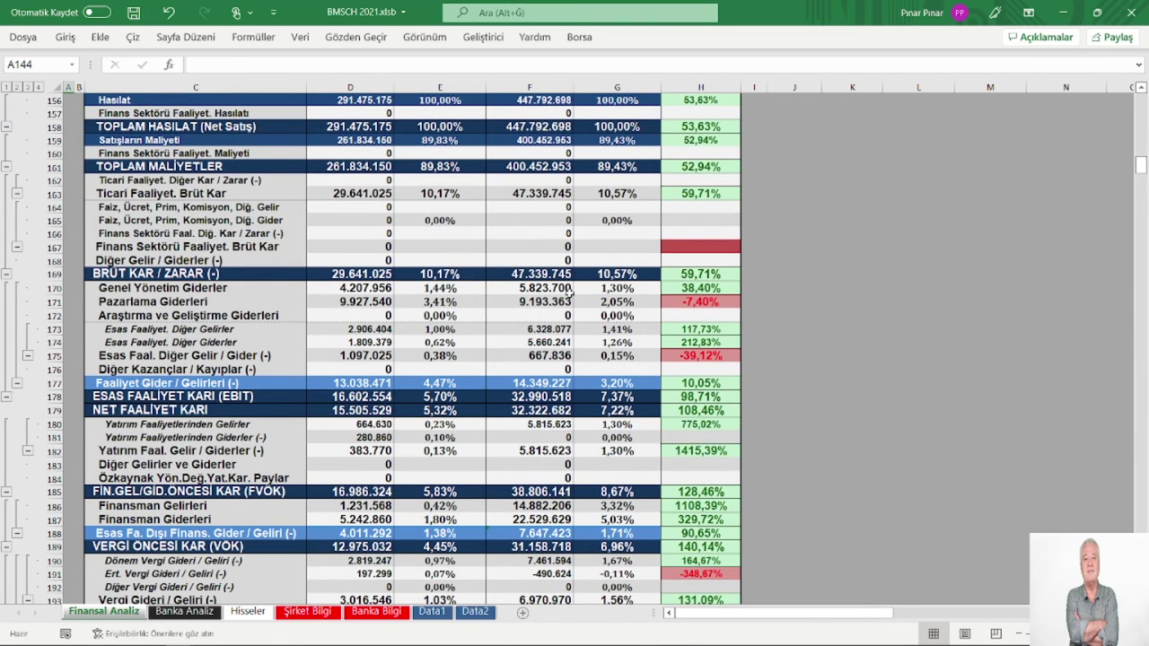
scroll(549, 304, up, 1)
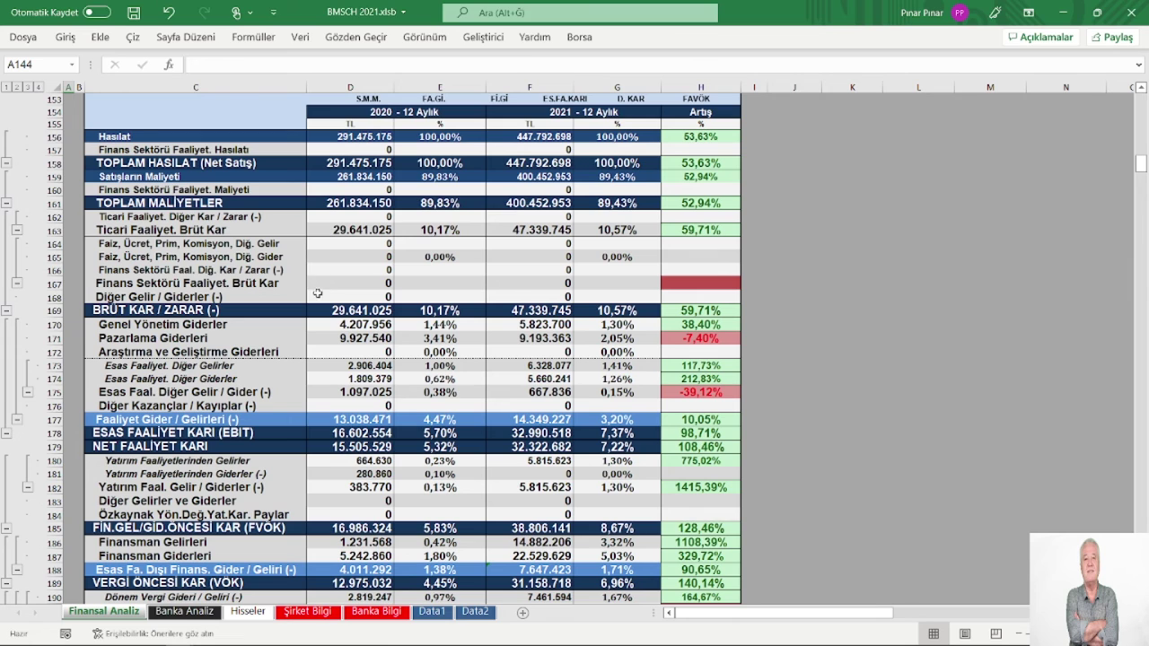
scroll(332, 316, down, 1)
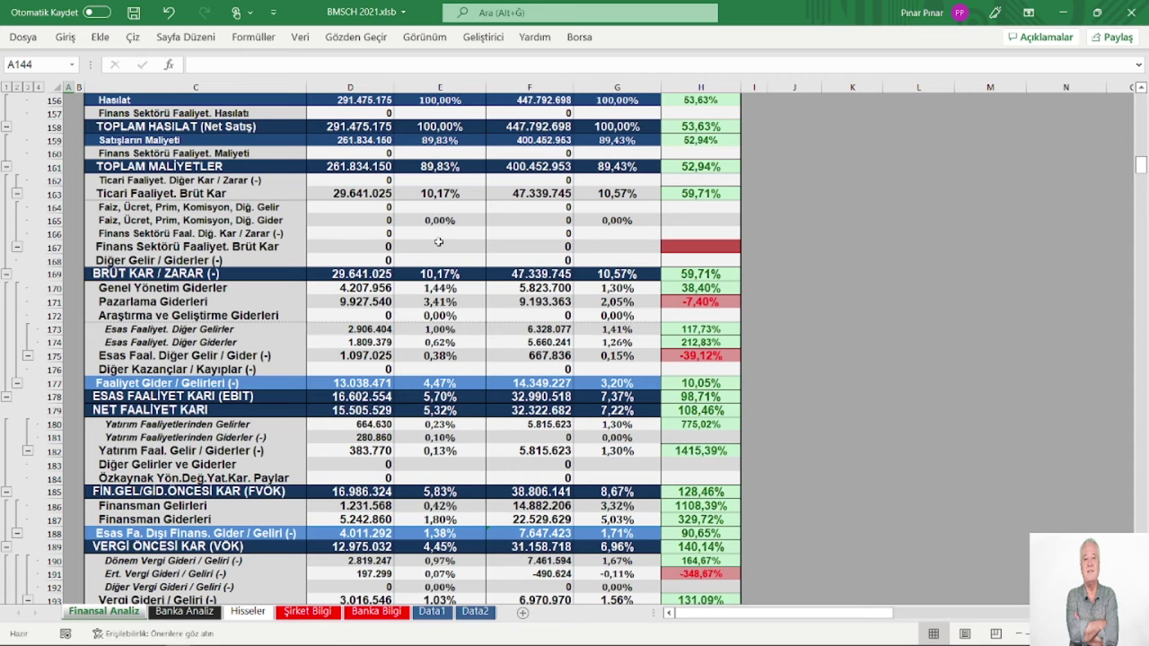
scroll(438, 242, up, 1)
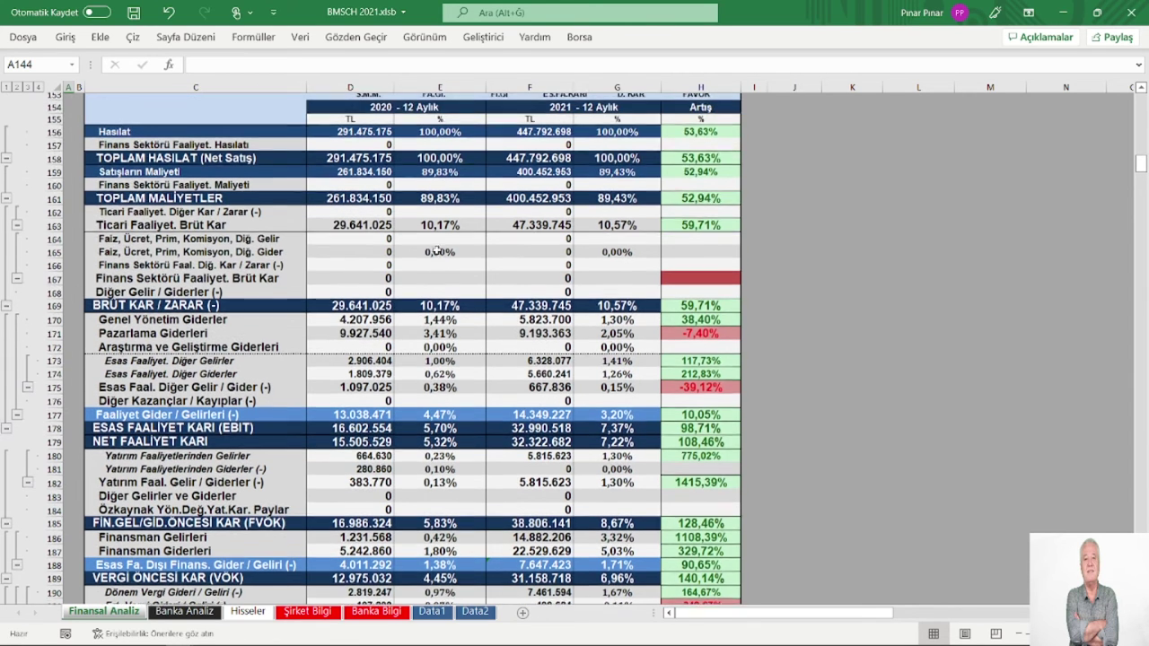
scroll(421, 256, down, 2)
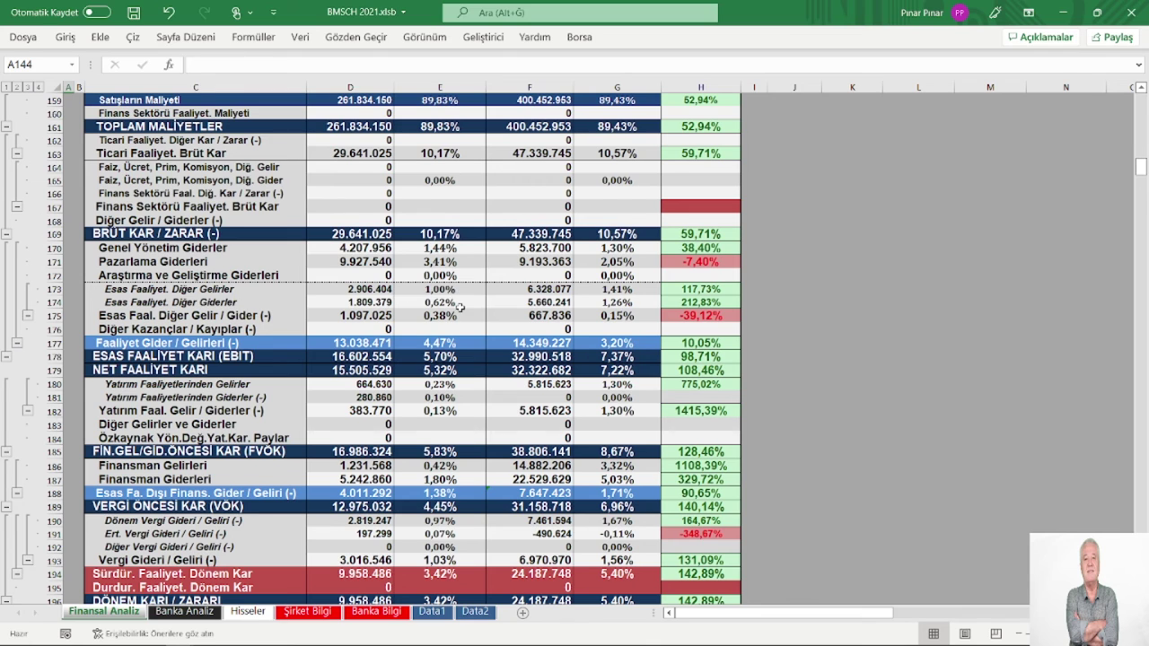
scroll(459, 307, up, 1)
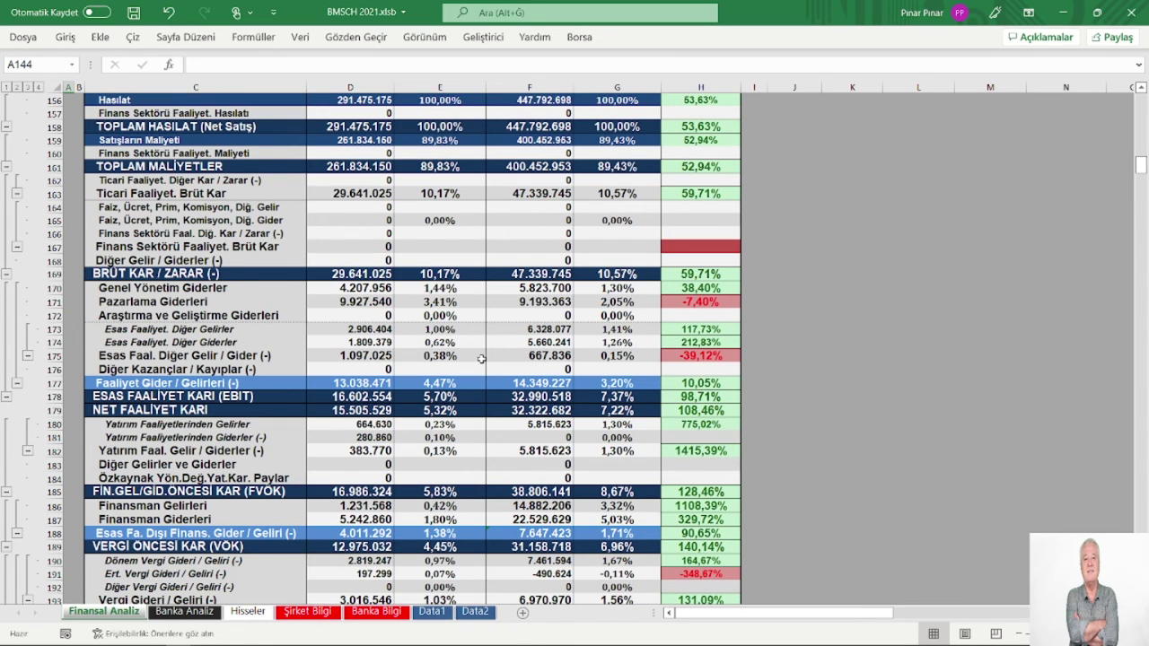
Step: Switch to the BMS SPK Rapor-03.2022 PDF in Acrobat Reader and search for "üretim giderleri" to reach note 23.2 Satışların Maliyeti
mouse_move(208, 636)
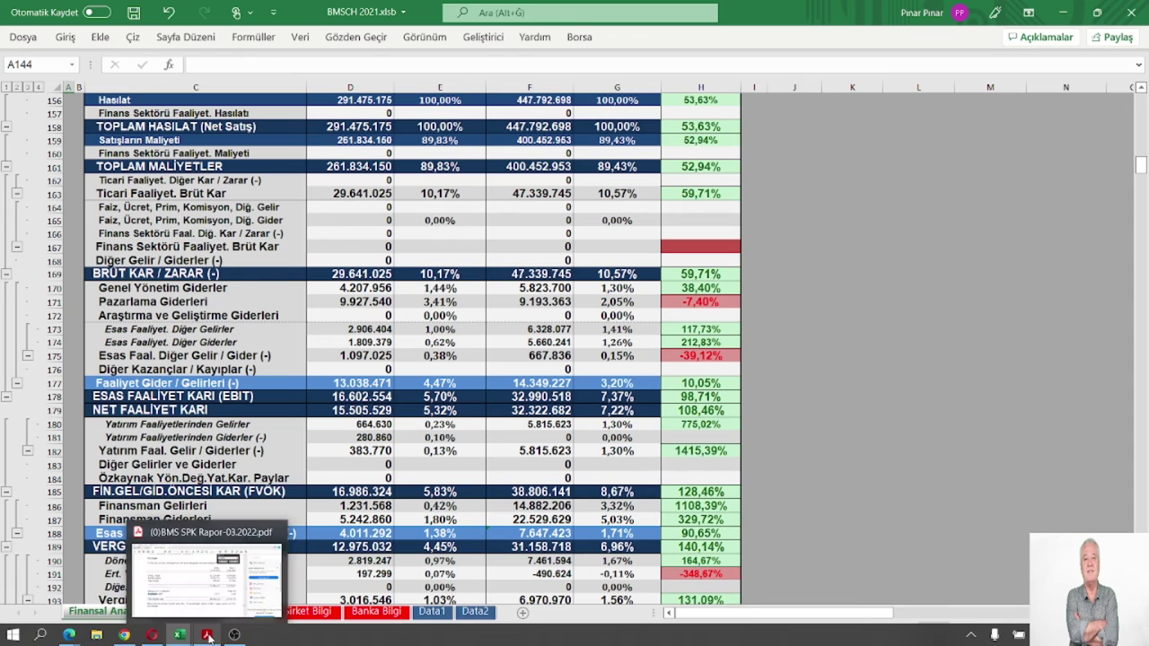
click(203, 579)
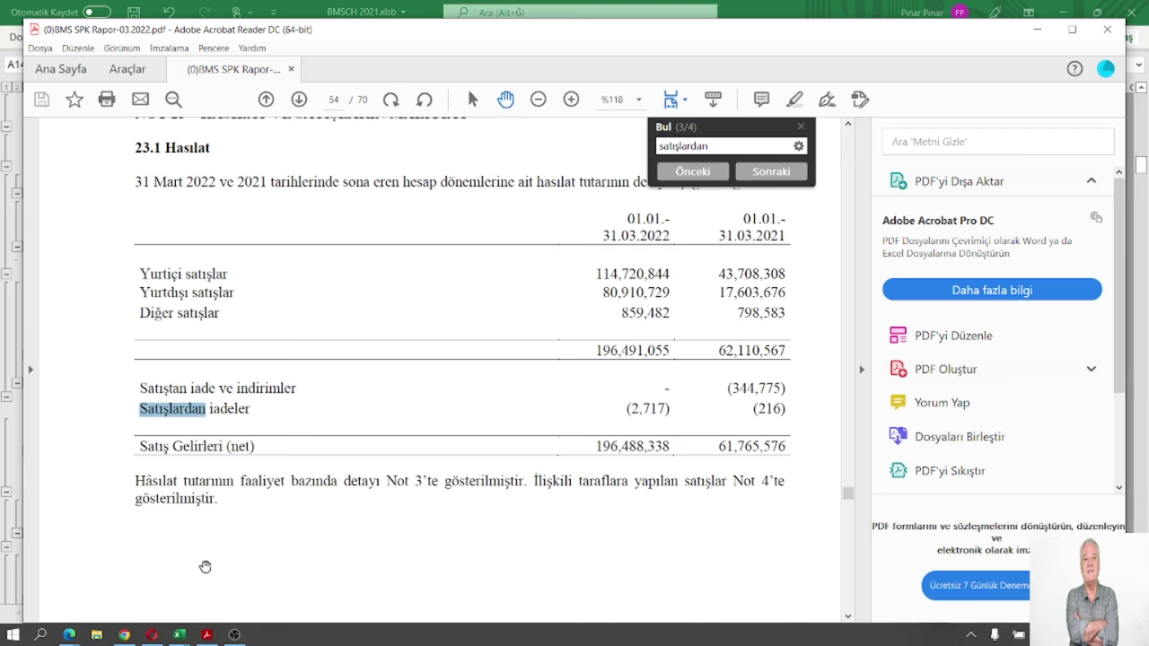
double_click(724, 147)
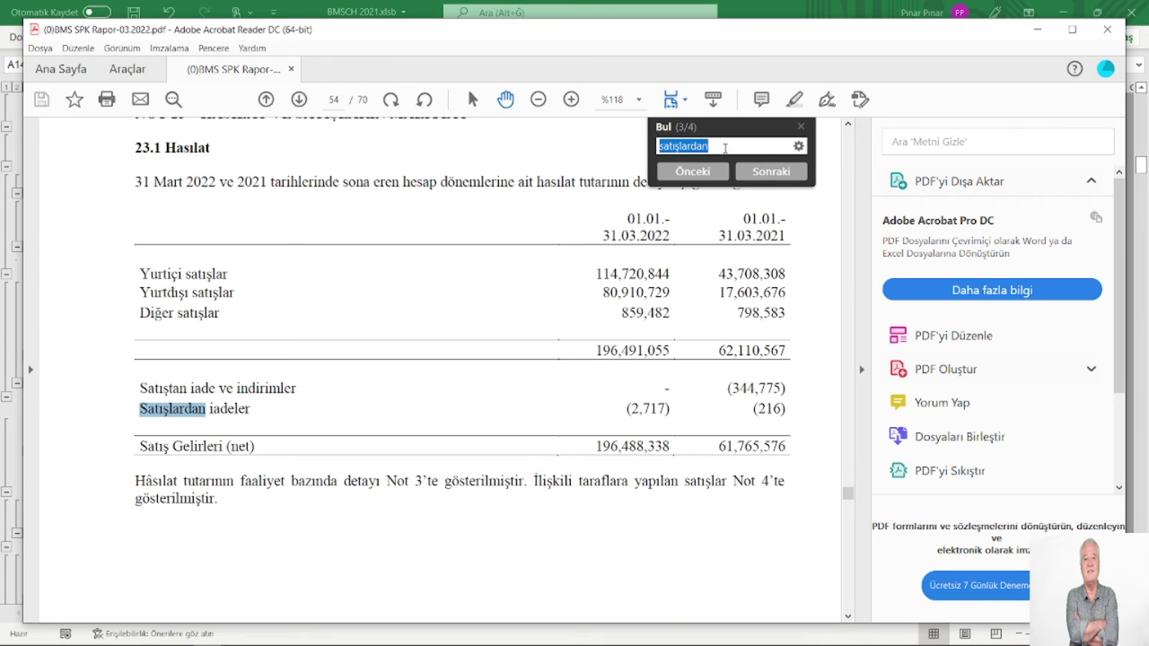
text(üreti)
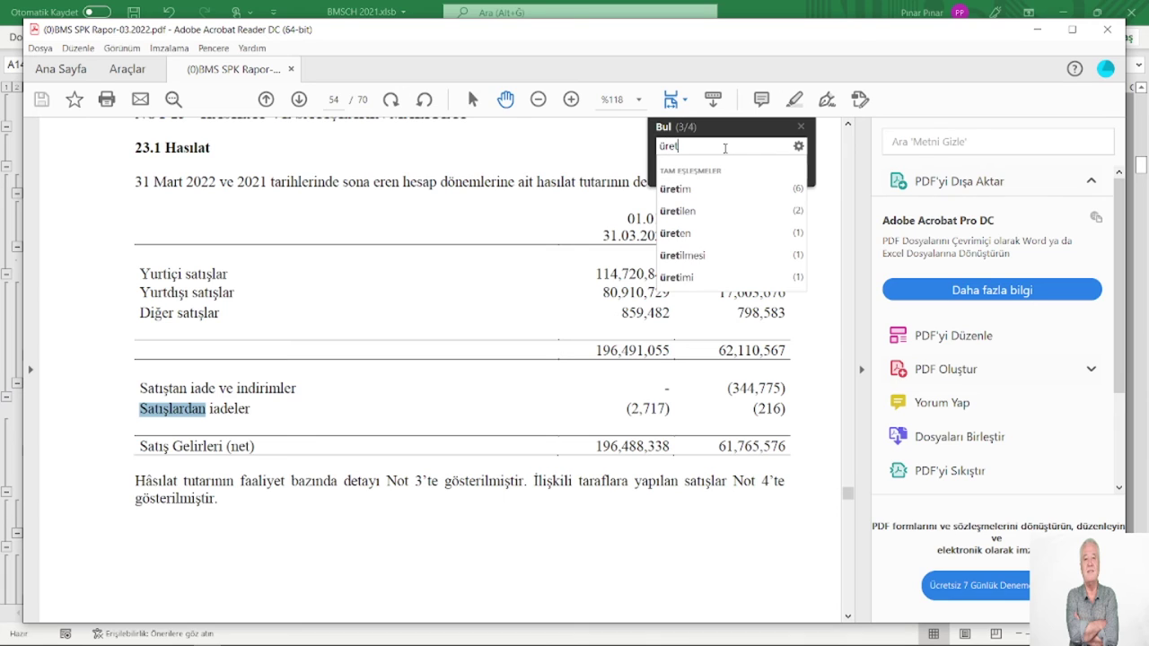
text(m gis)
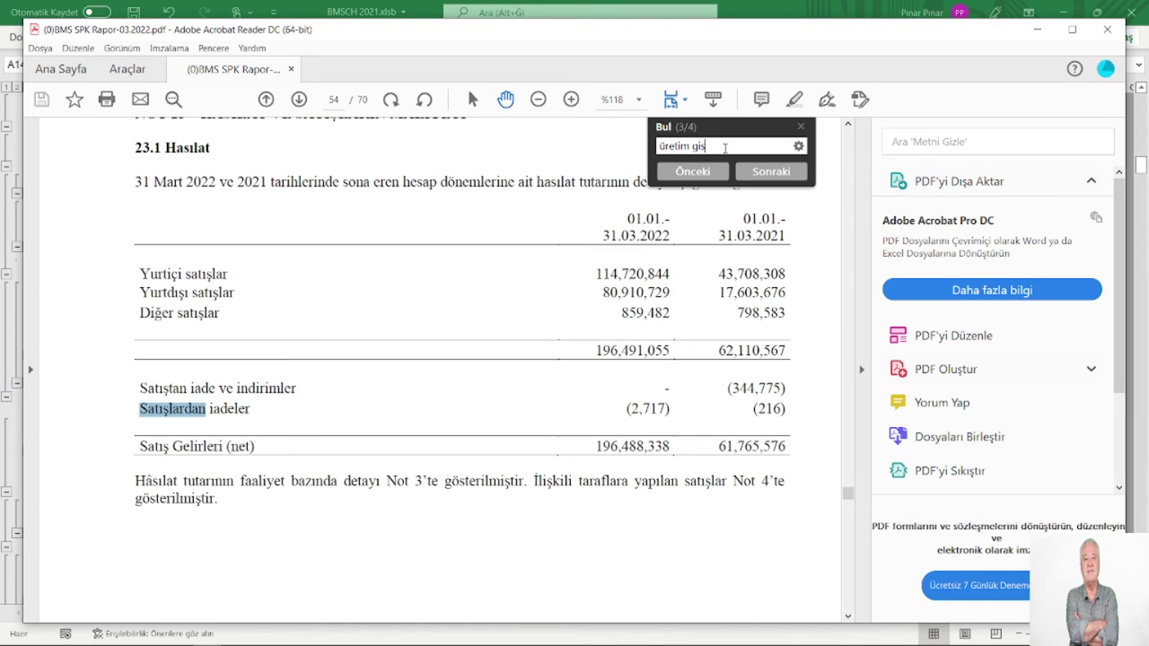
key(BackSpace)
text(derl)
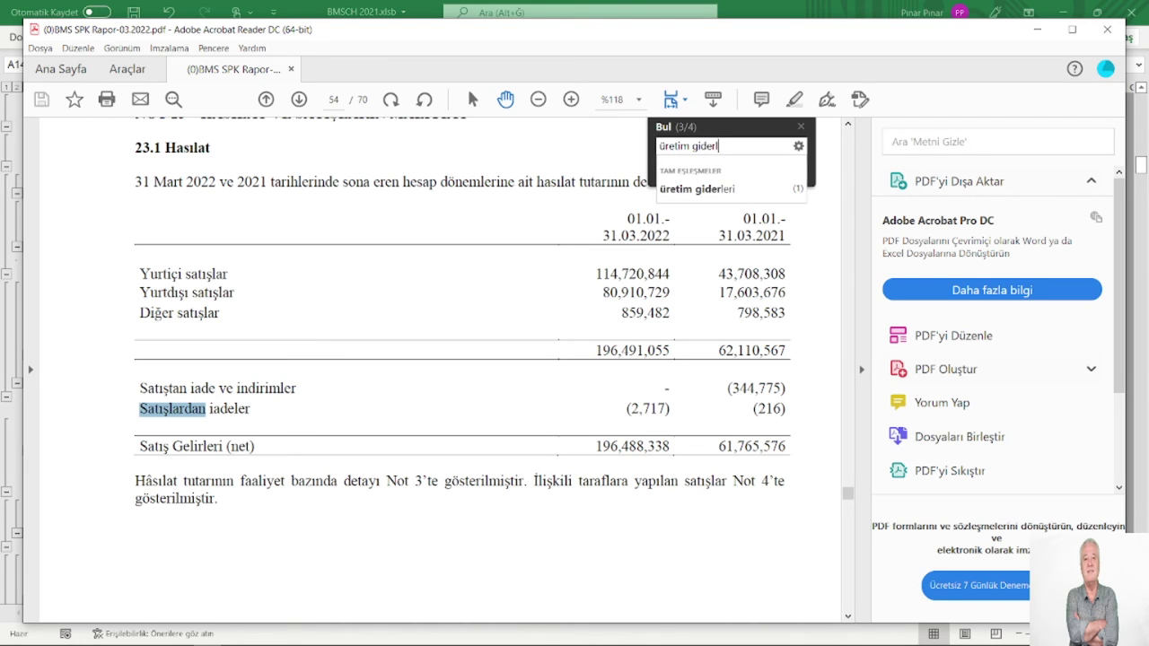
text(eri)
key(Return)
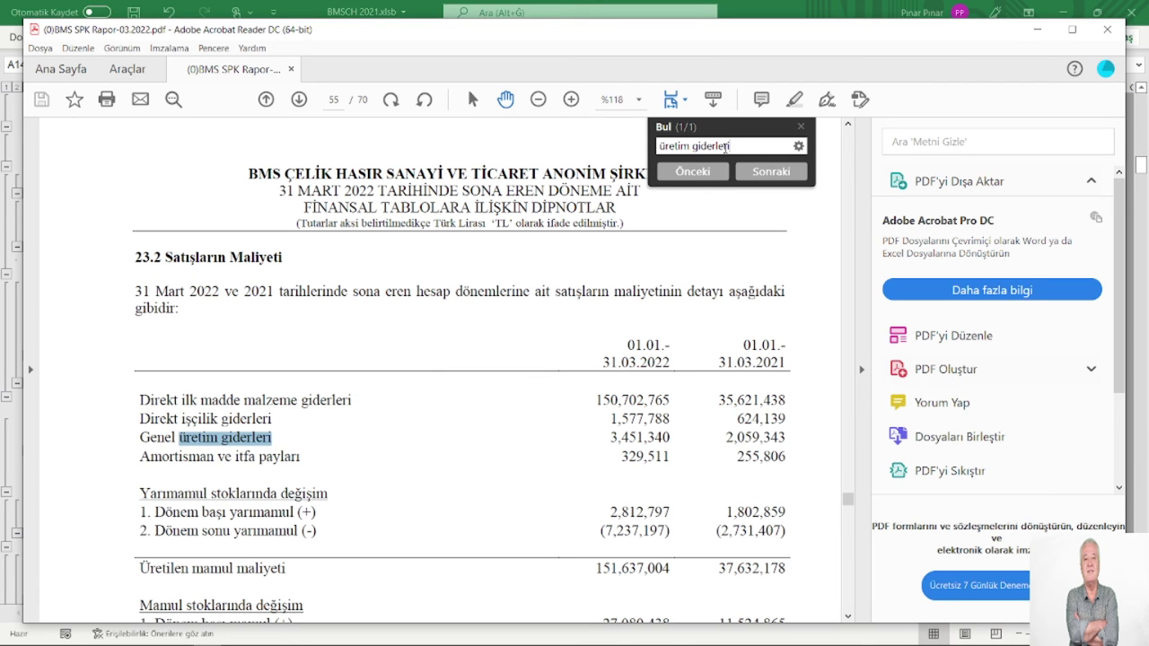
scroll(678, 323, down, 1)
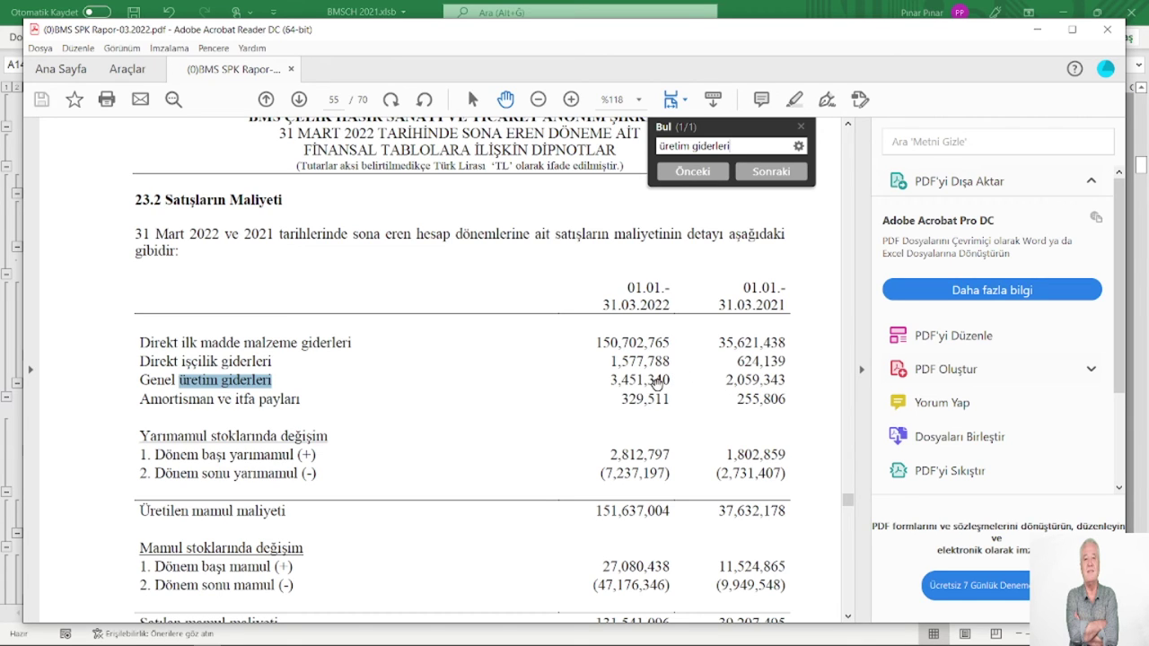
Step: Check the annual cost of sales in the BMSCH 2021 Excel workbook, and return to the PDF to examine the cost breakdown in note 23.2
mouse_move(230, 630)
mouse_move(178, 639)
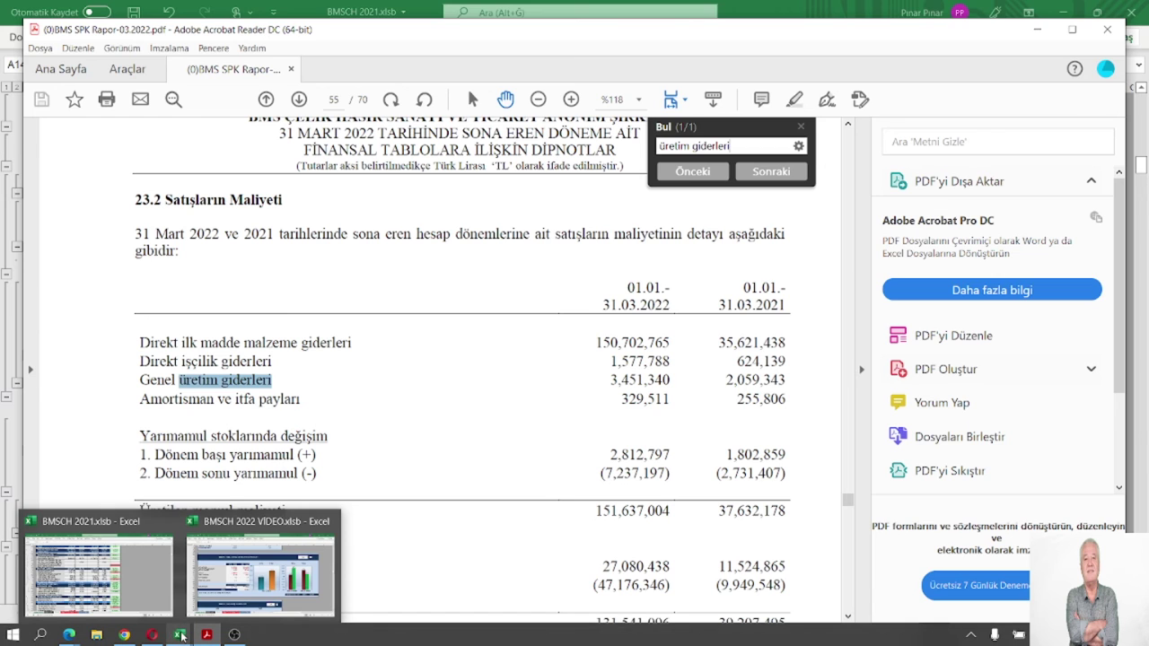
click(100, 567)
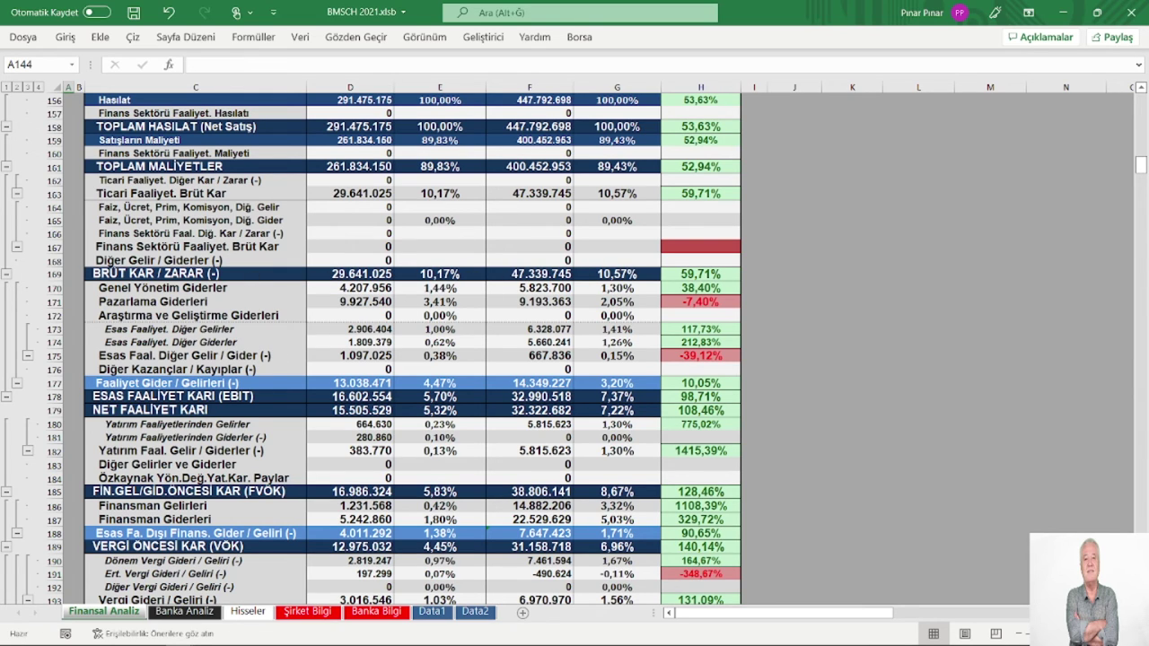
click(208, 635)
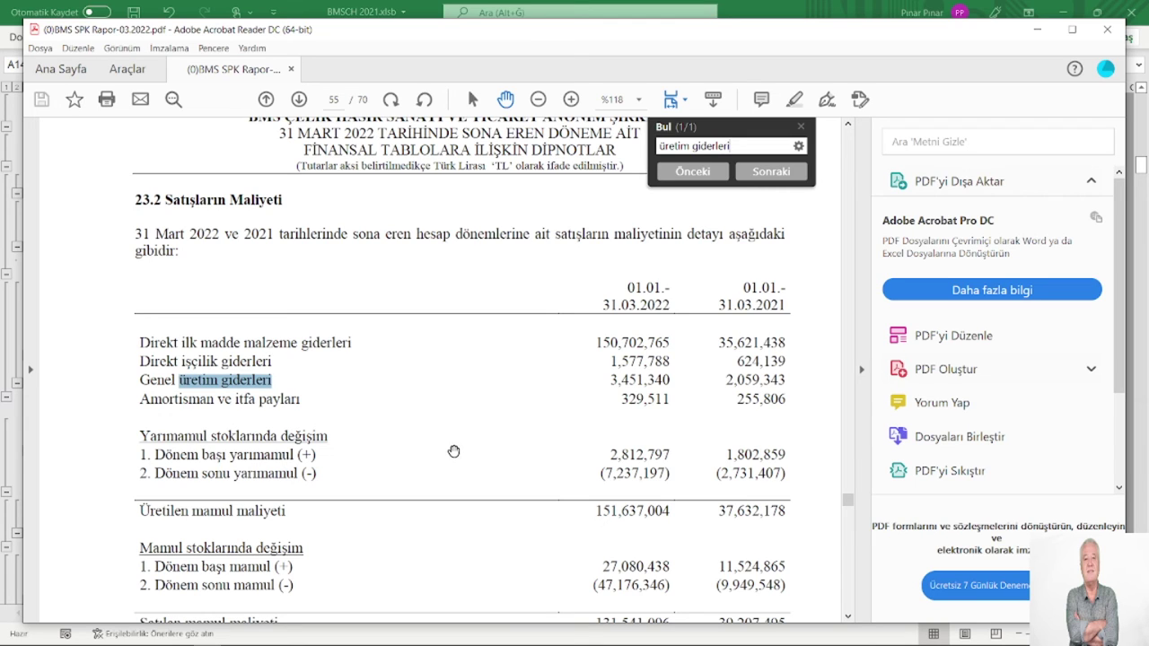
scroll(472, 436, down, 2)
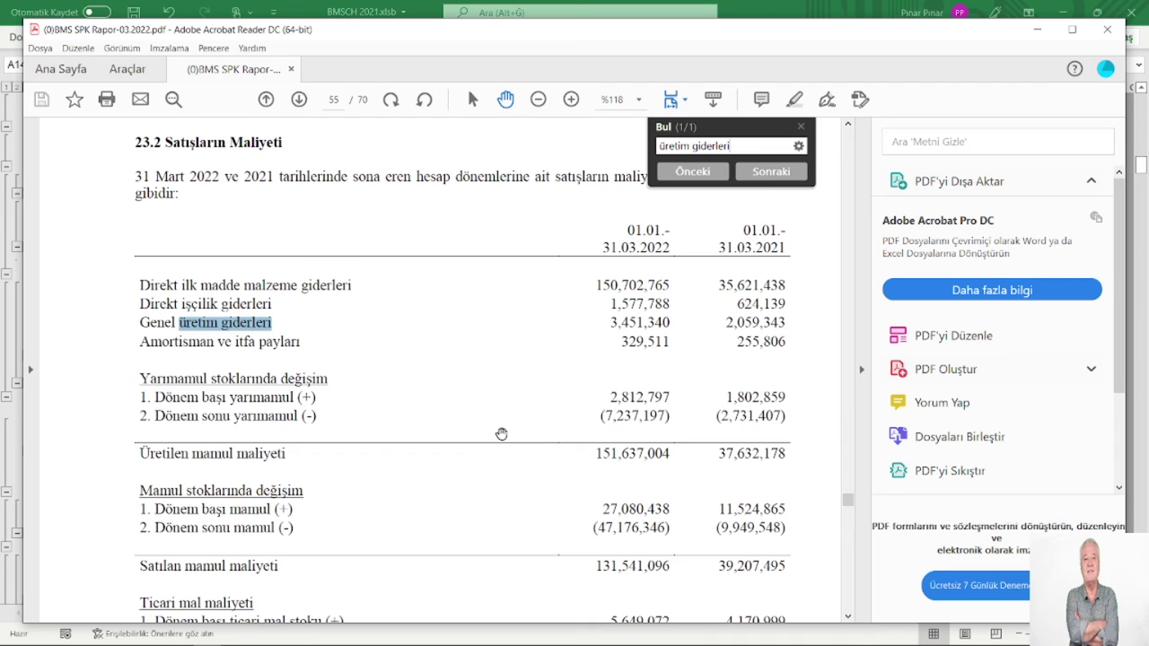
scroll(468, 238, down, 1)
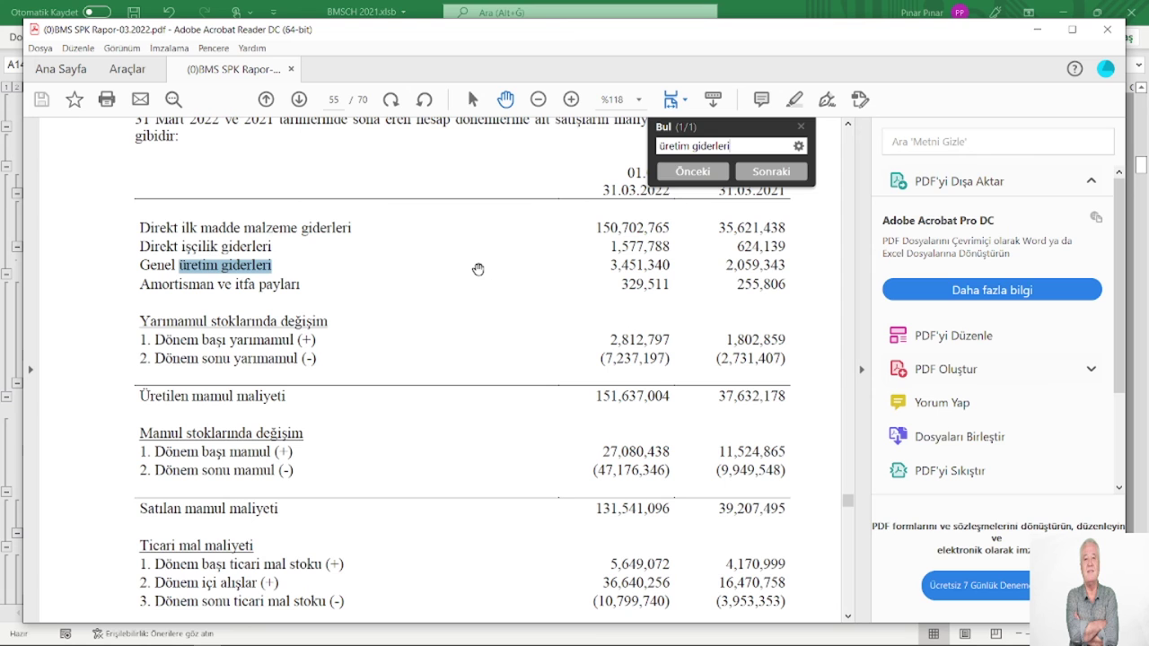
Step: Return to the BMSCH 2021 workbook in Excel and review the annual 2020 and 2021 income statement down to net profit and FAVÖK
click(1038, 30)
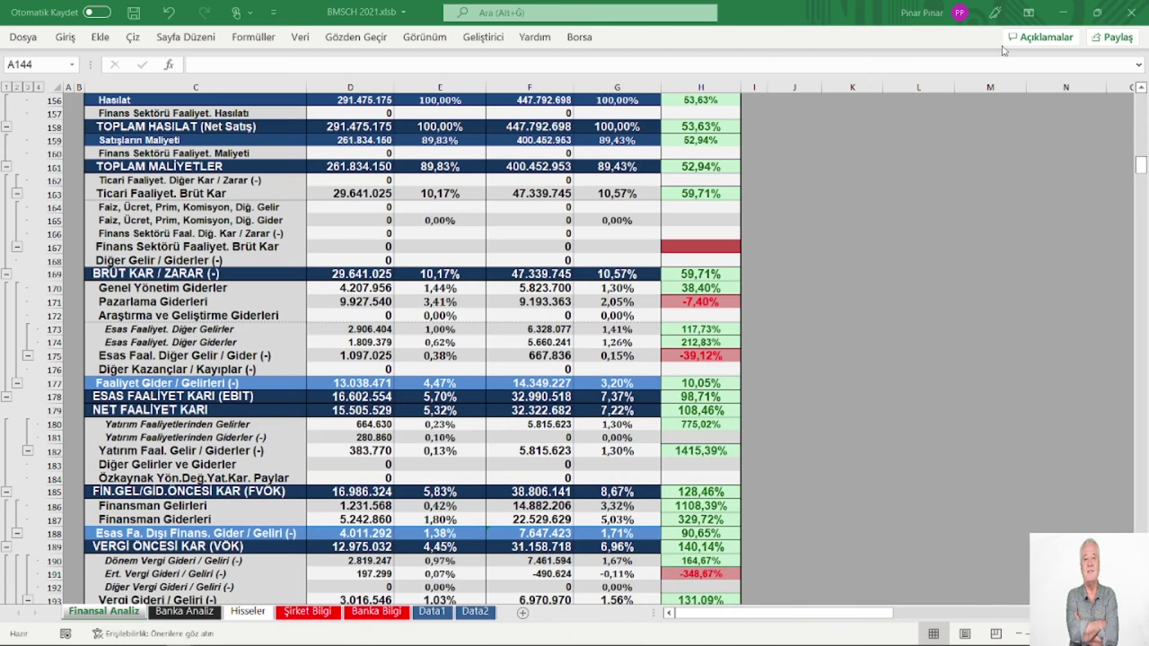
scroll(506, 334, down, 1)
scroll(505, 334, down, 5)
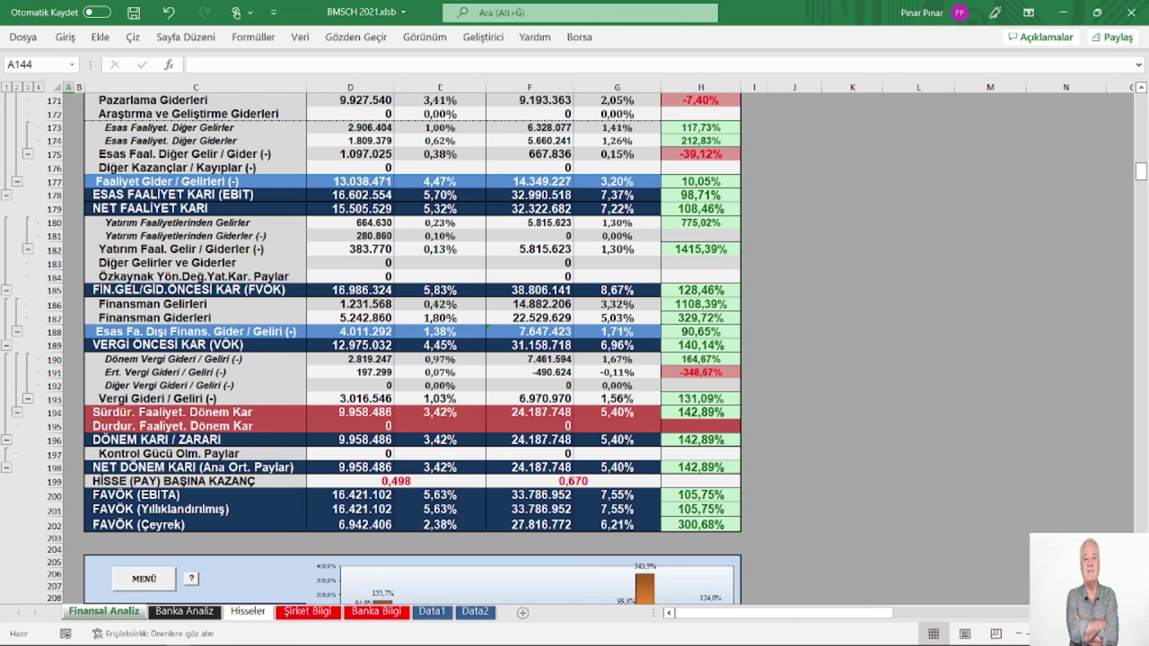
Step: Switch back to the report PDF in Acrobat Reader and search it for "şüpheli"
click(206, 636)
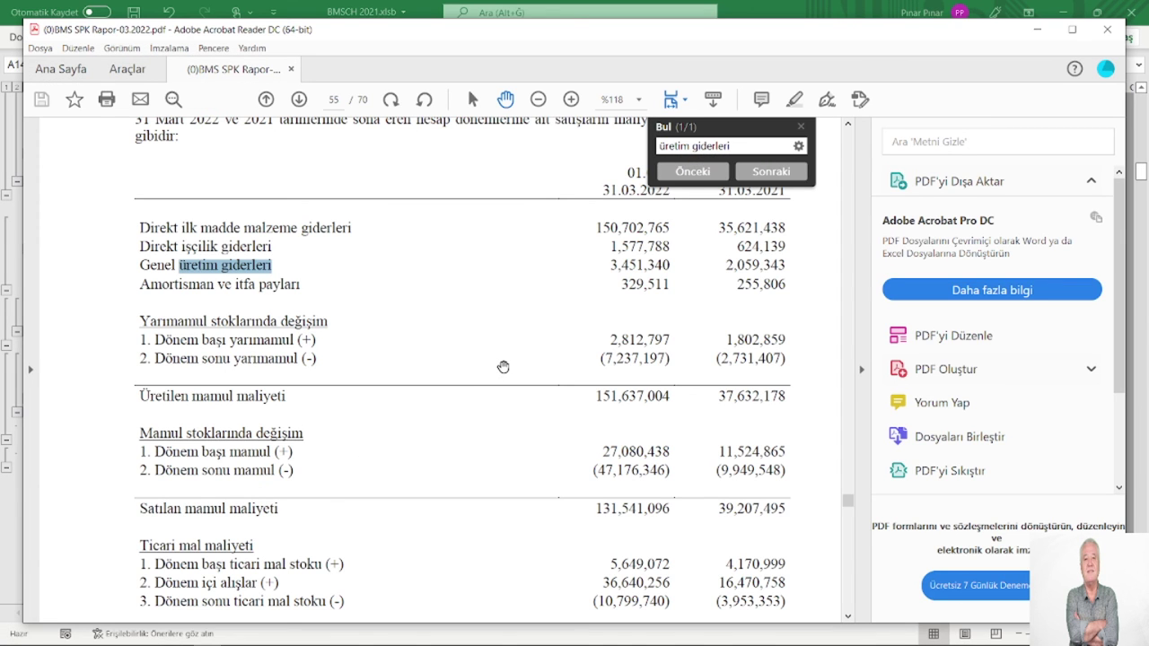
click(743, 144)
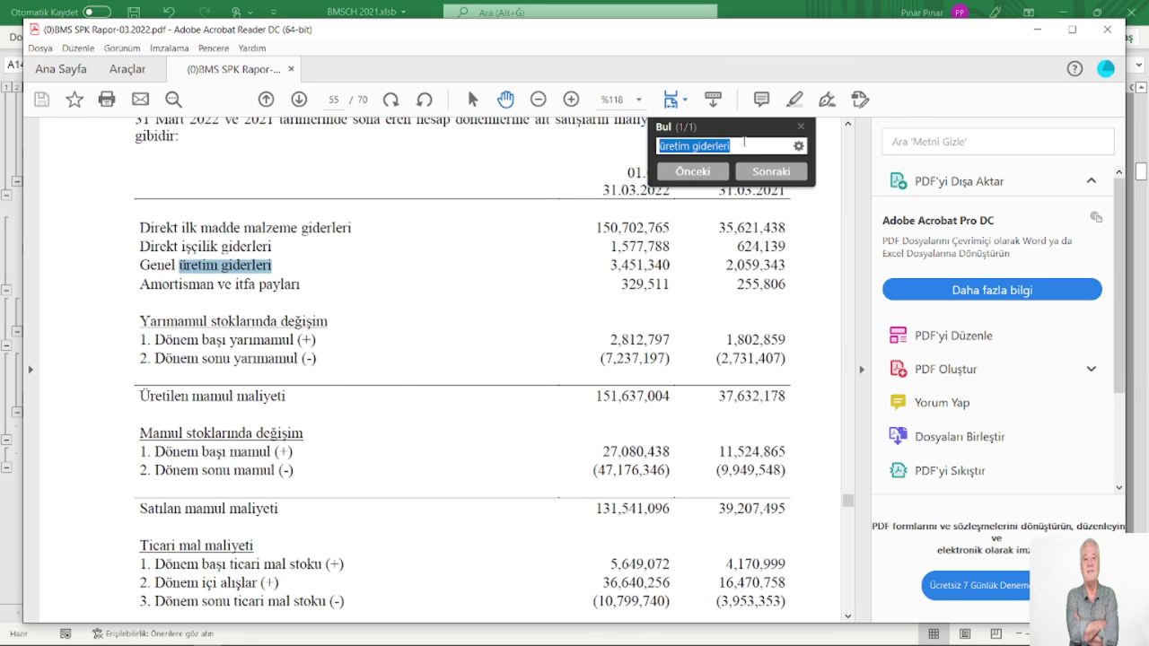
text(şü)
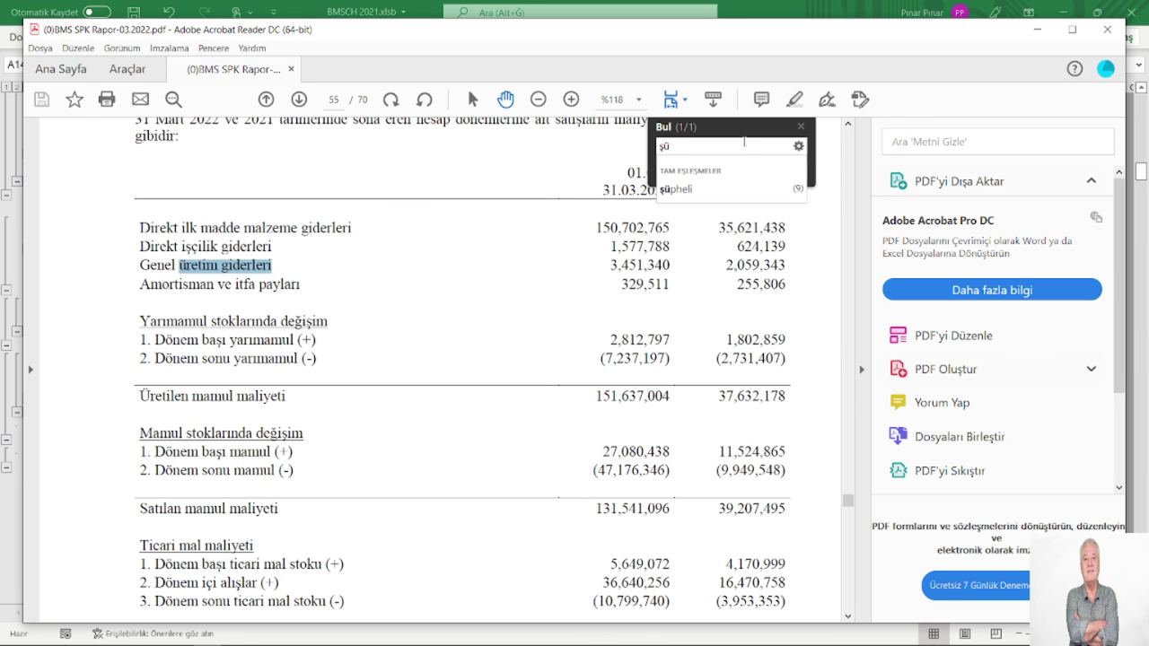
text(pheli)
key(Return)
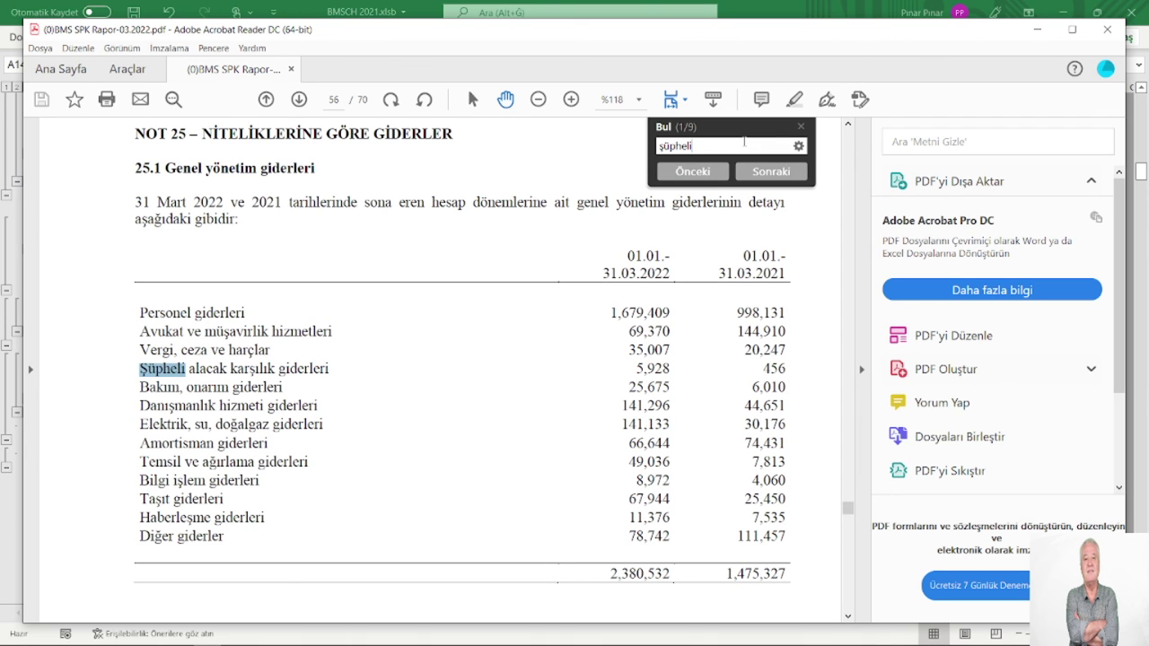